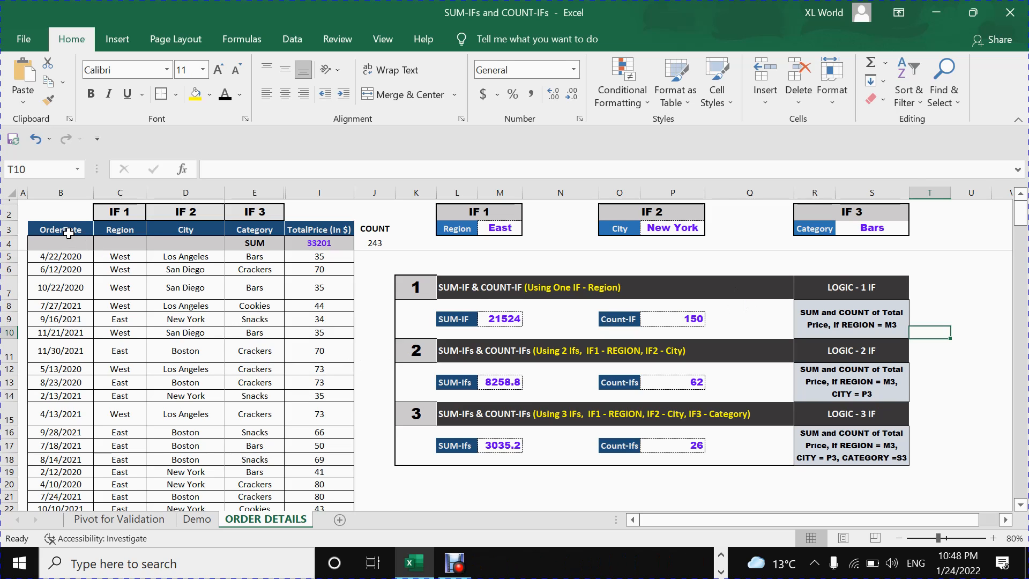
Review the order table's OrderDate, Region, City, Category and TotalPrice column headers.
click(67, 231)
click(117, 231)
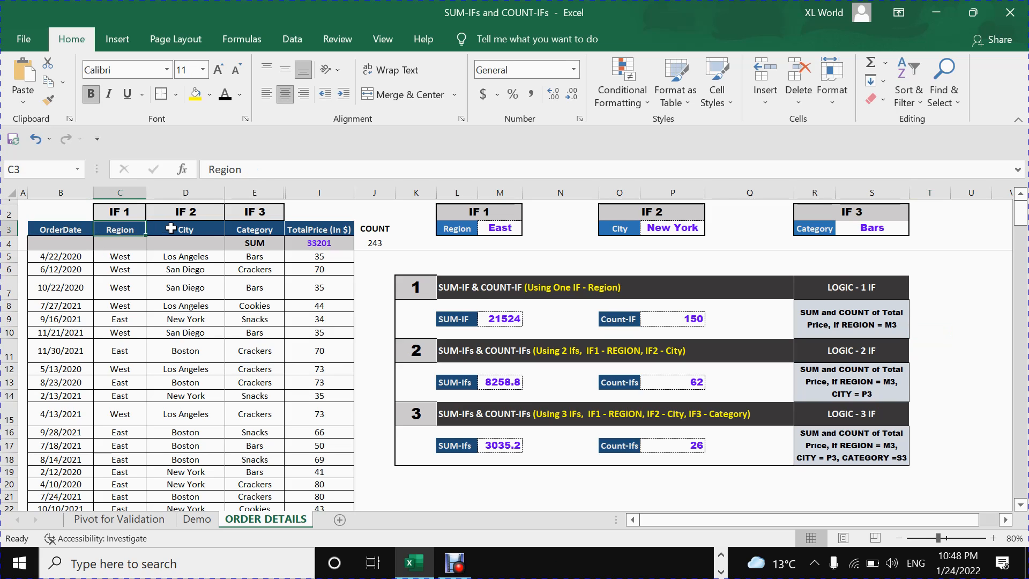
click(172, 231)
click(250, 230)
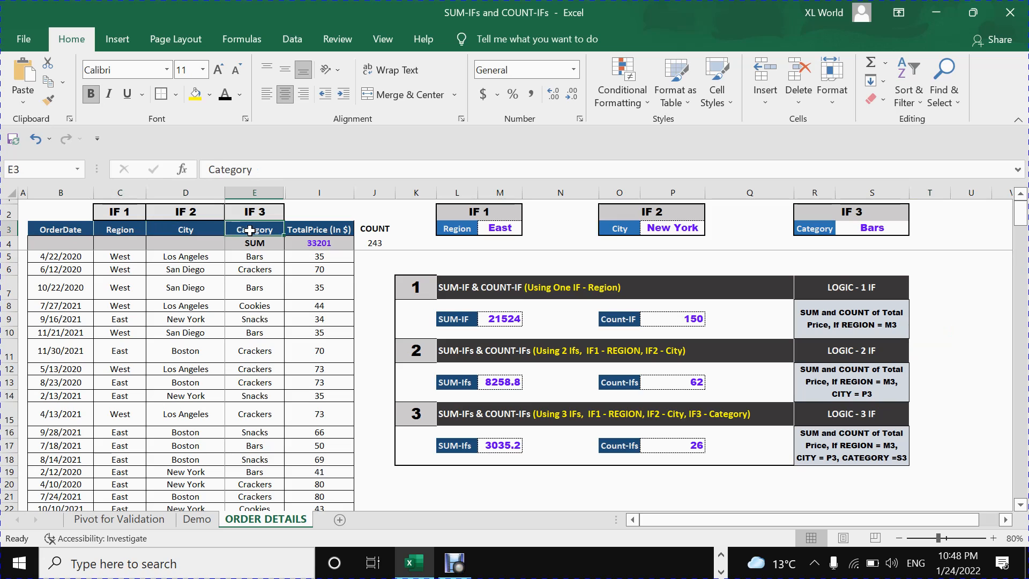
click(324, 231)
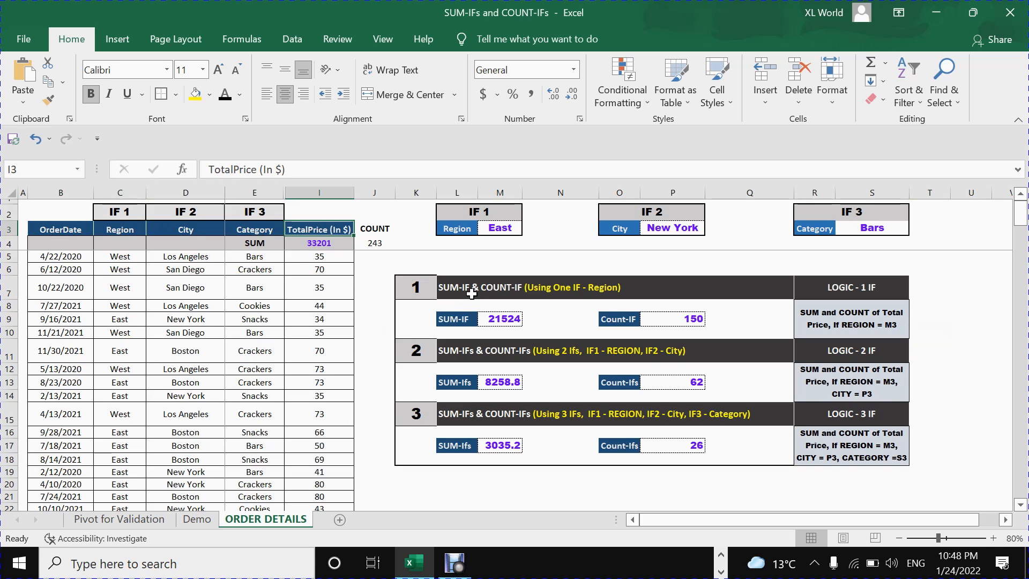
Examine the TotalPrice values in the first order rows together with the matching category, city and region in row 5.
click(272, 245)
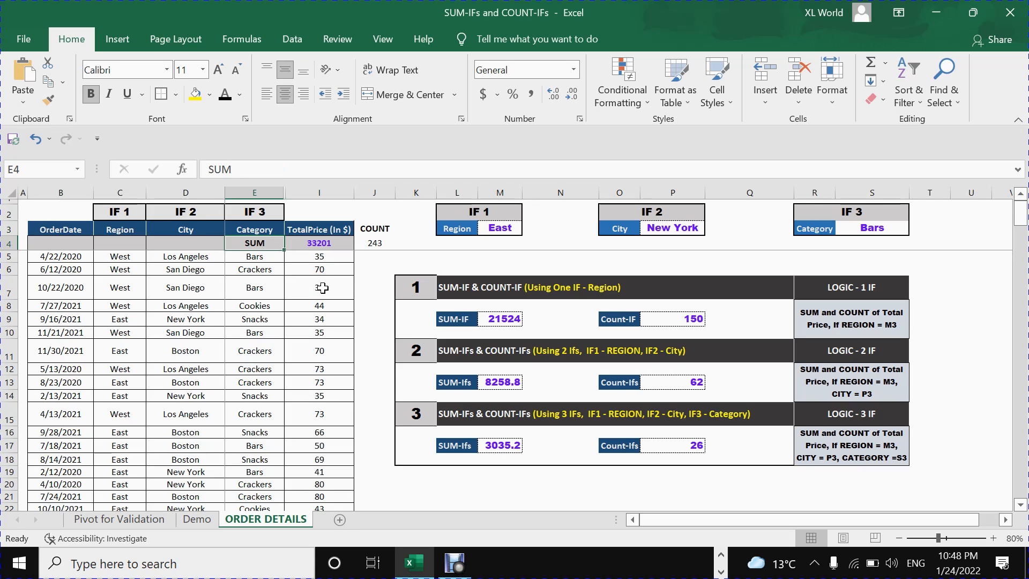
click(319, 258)
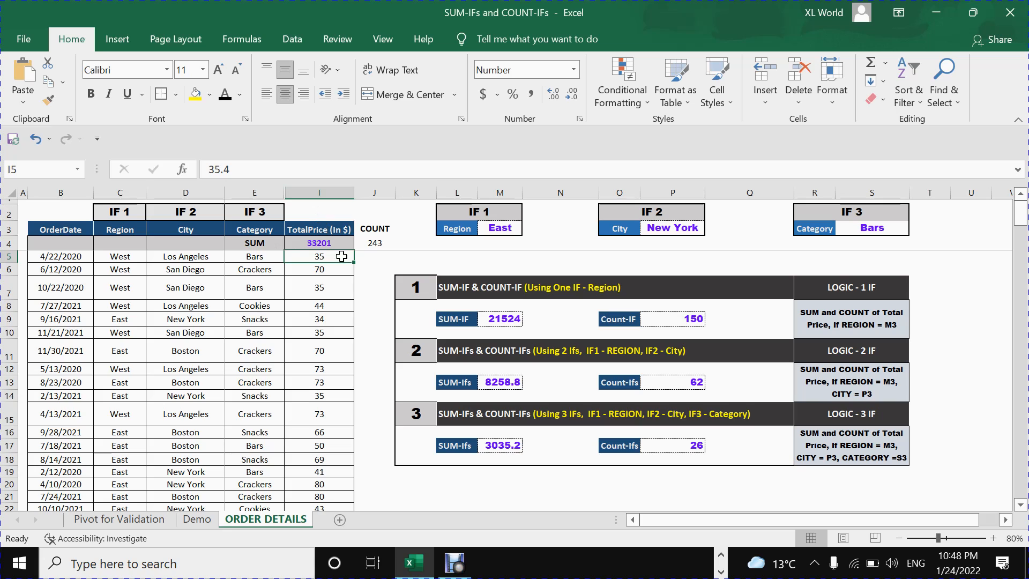
drag(325, 259, 324, 432)
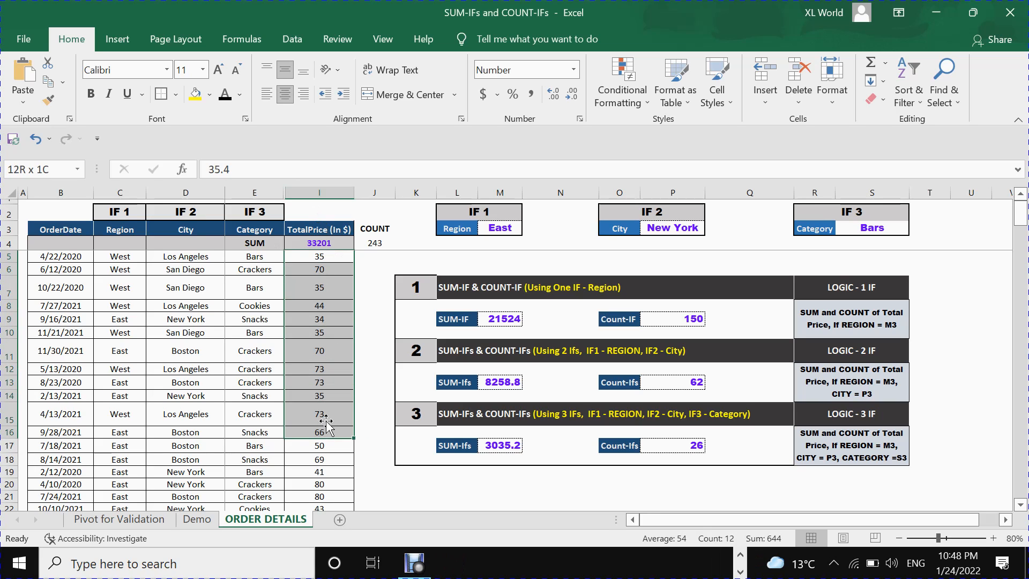
click(315, 258)
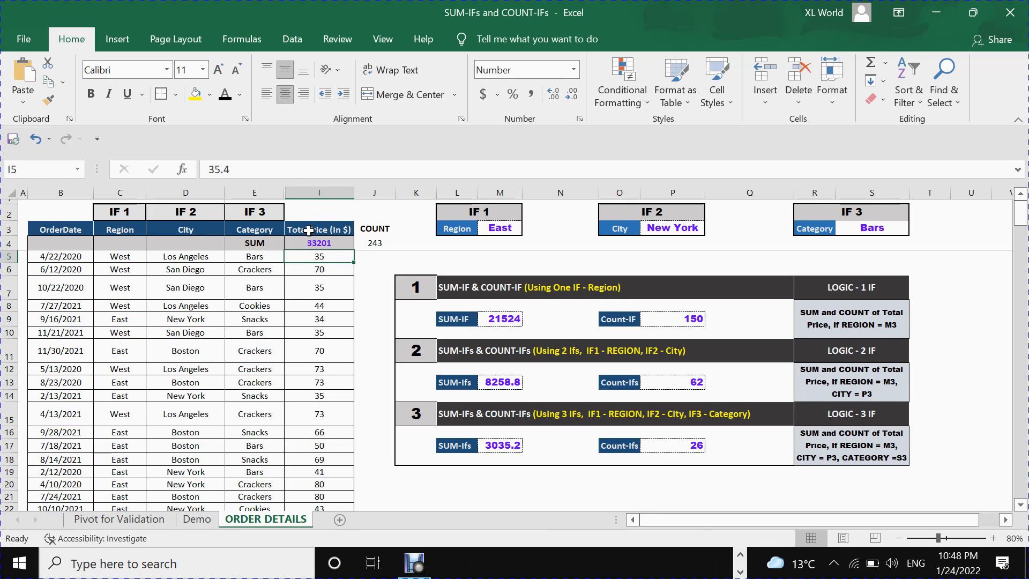
click(253, 258)
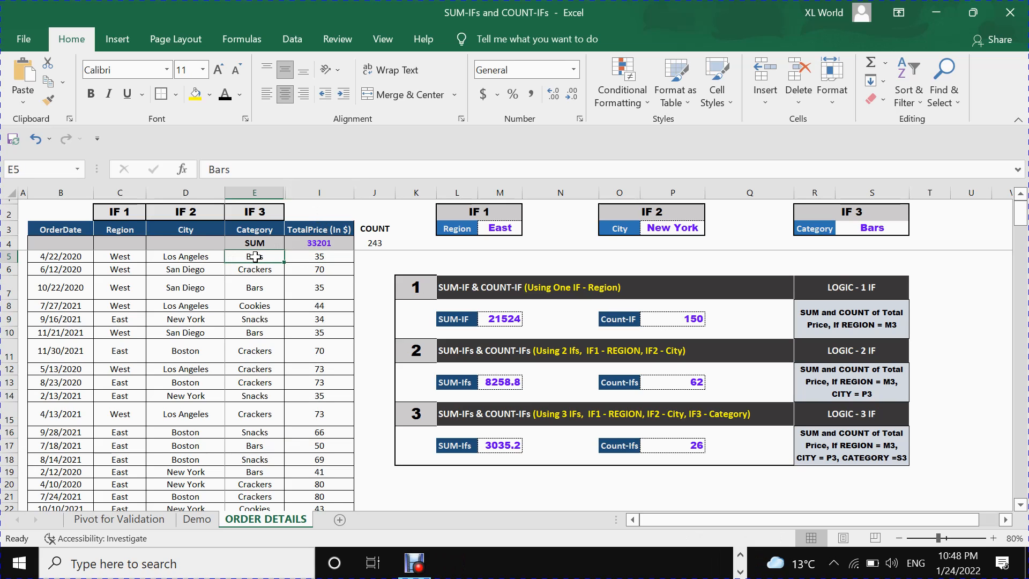
click(197, 258)
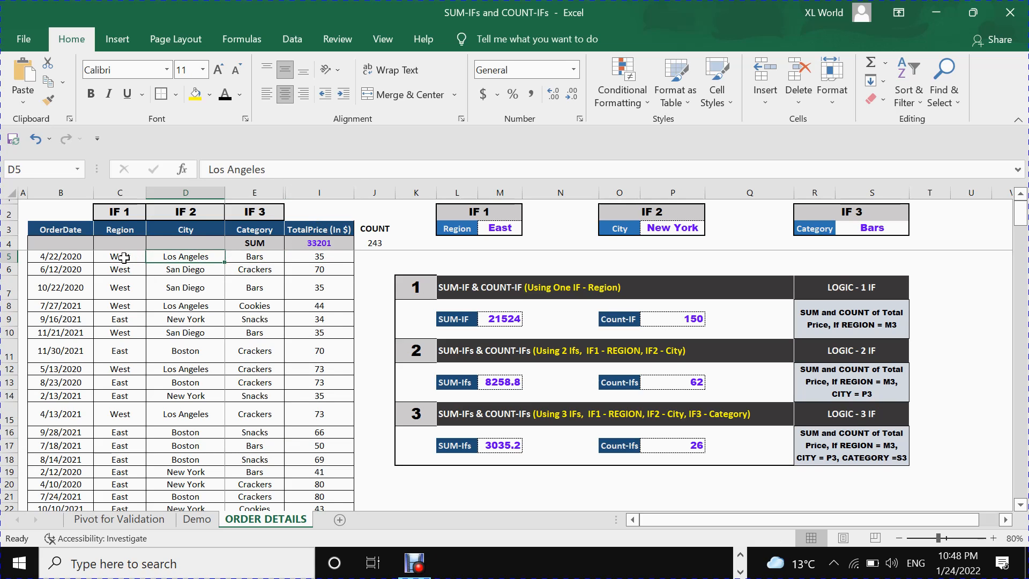
click(123, 258)
click(319, 258)
click(320, 270)
click(322, 288)
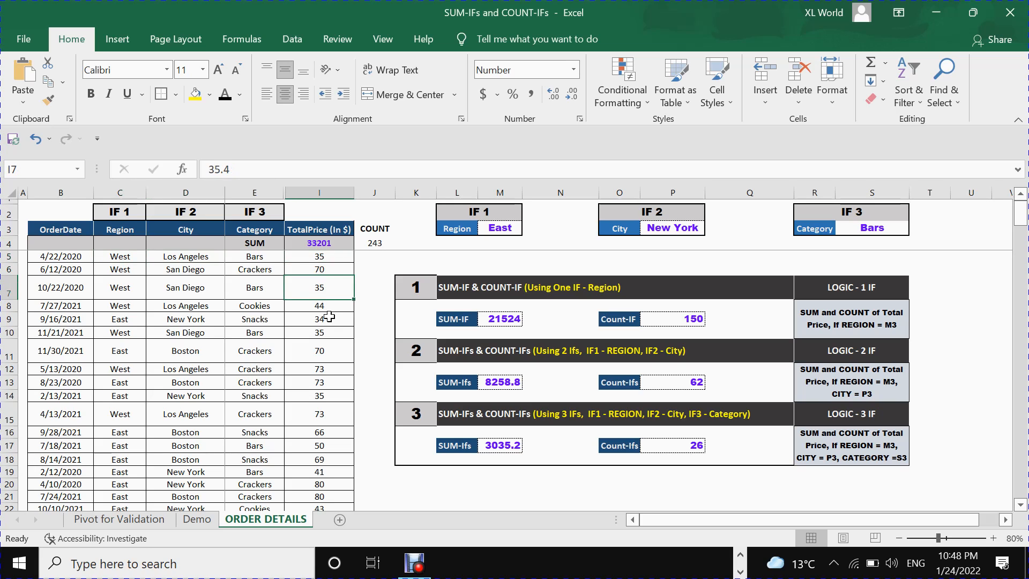
click(329, 317)
Inspect the overall SUM formula in I4 and COUNT formula in J4 against the TotalPrice values they cover.
click(313, 244)
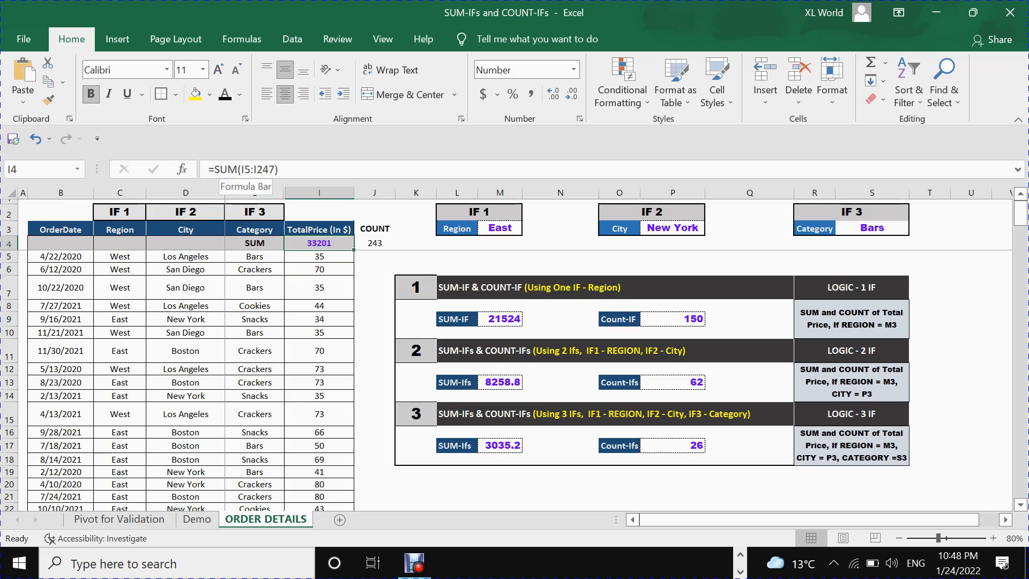
drag(321, 257, 327, 417)
click(316, 245)
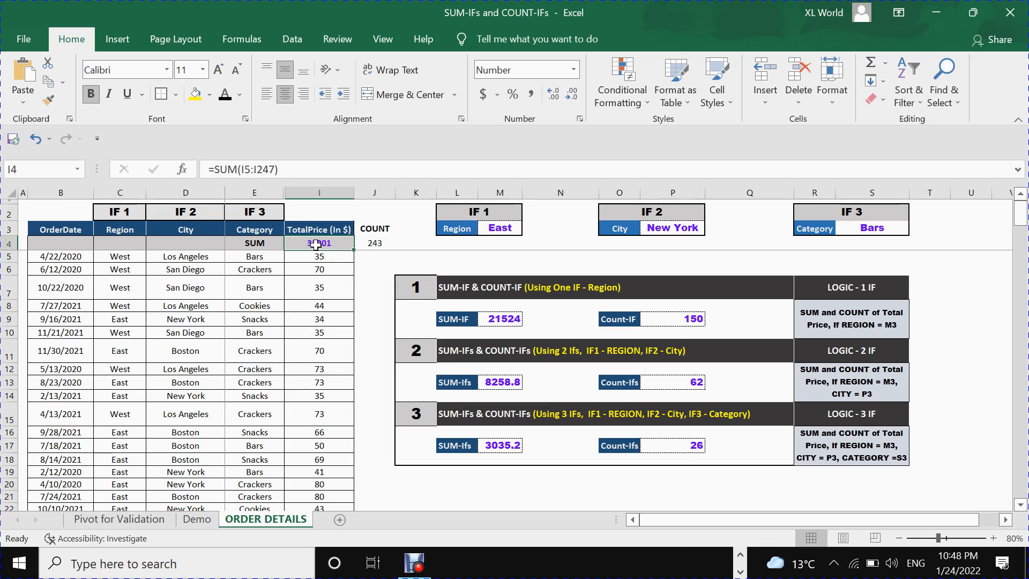
click(378, 244)
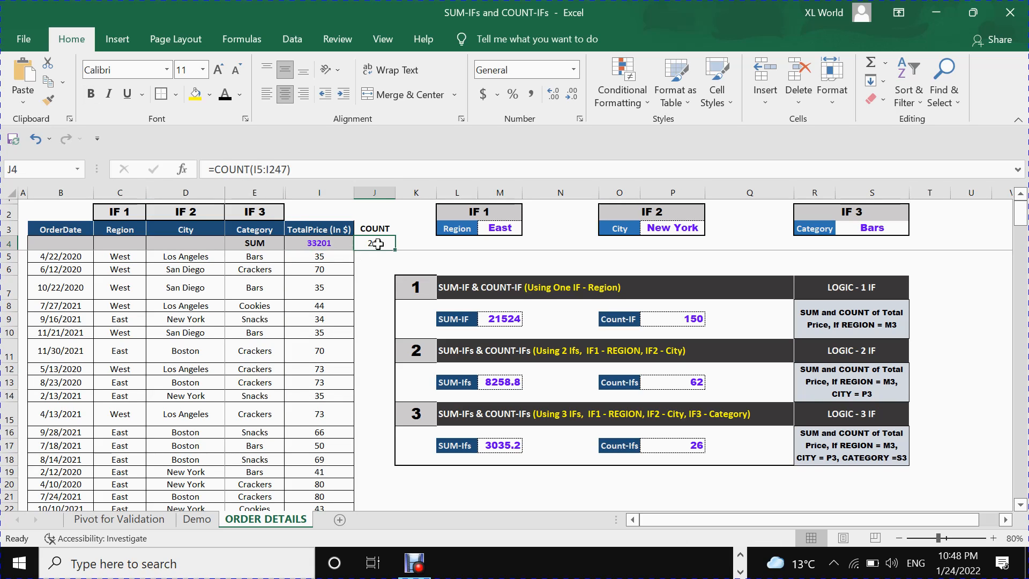
drag(332, 256, 325, 427)
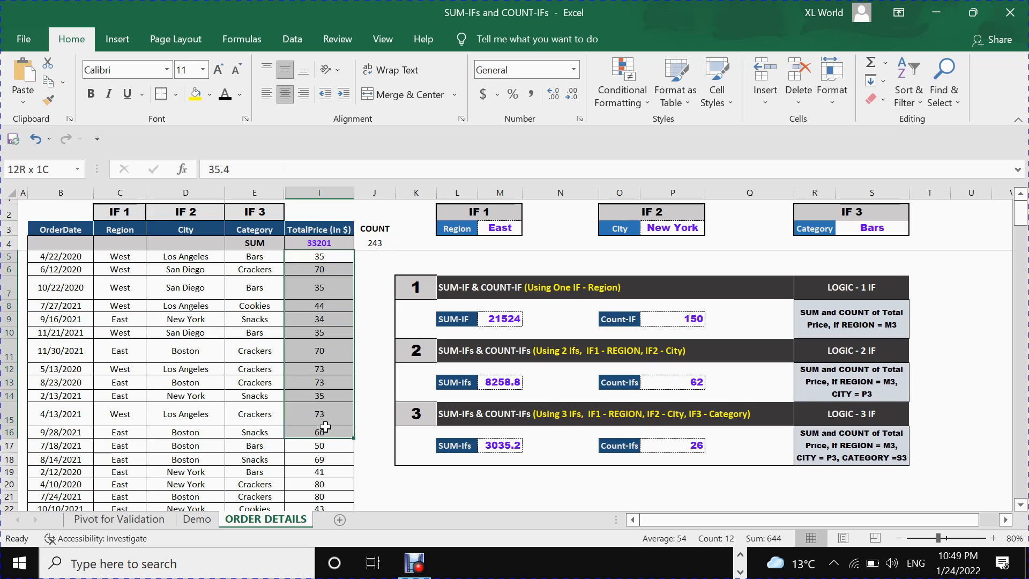
click(377, 245)
Look through all order records down to the end of the table, and recheck the COUNT cell J4 beside the SUM label.
drag(61, 256, 60, 395)
click(320, 257)
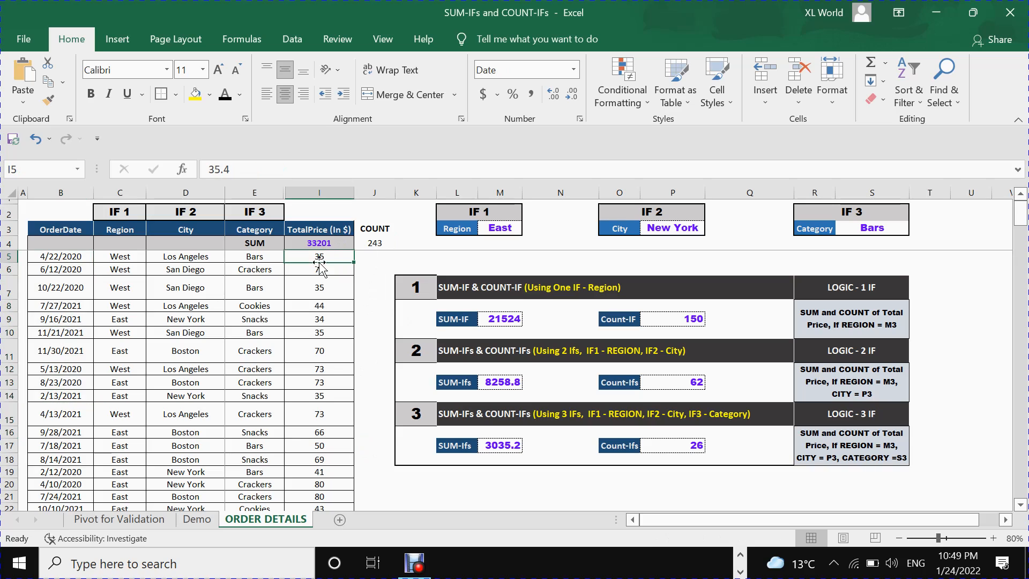
scroll(328, 369, down, 9)
scroll(329, 373, down, 20)
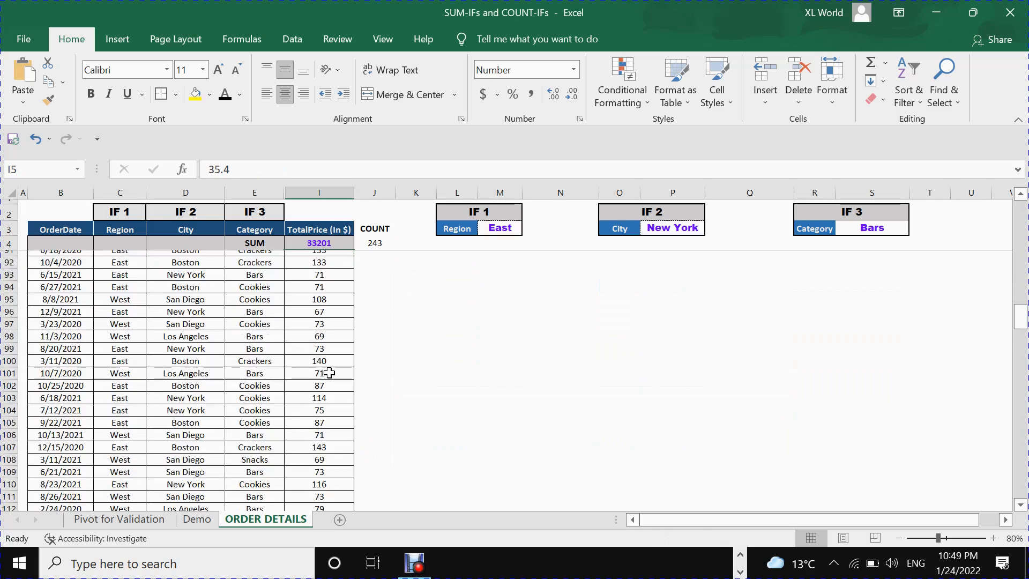
scroll(329, 372, down, 20)
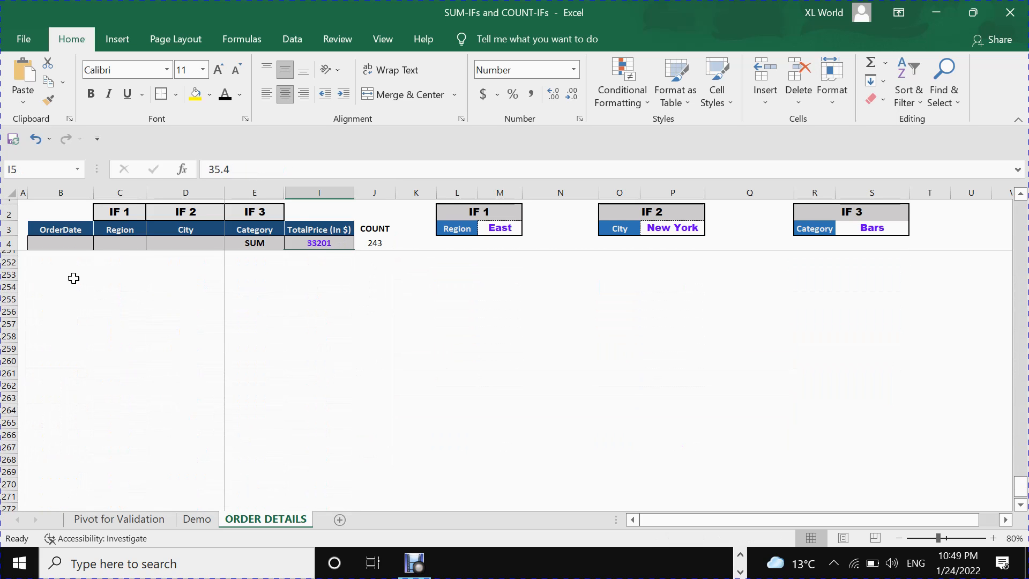
scroll(73, 278, up, 5)
scroll(331, 328, up, 16)
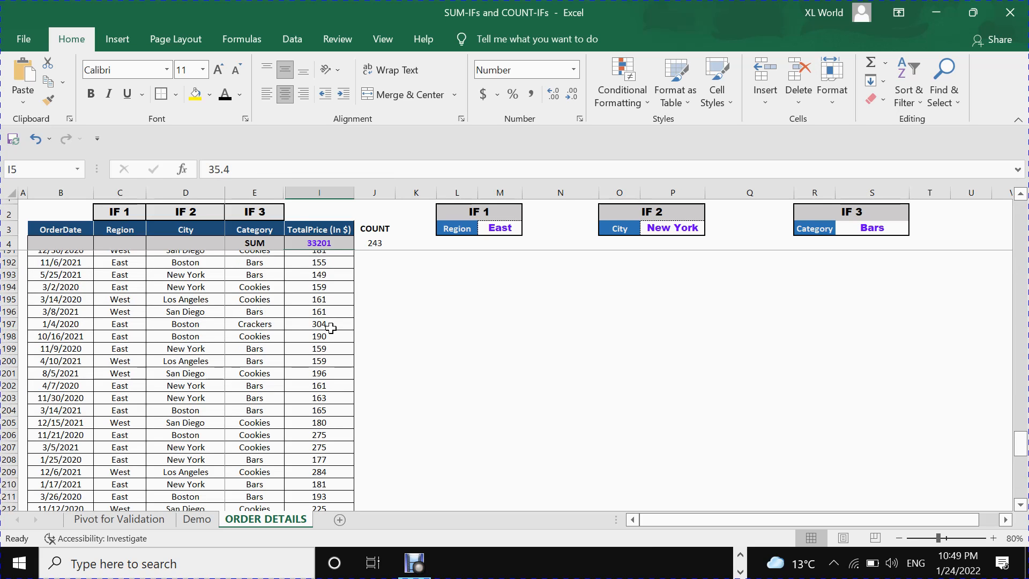
scroll(331, 328, up, 20)
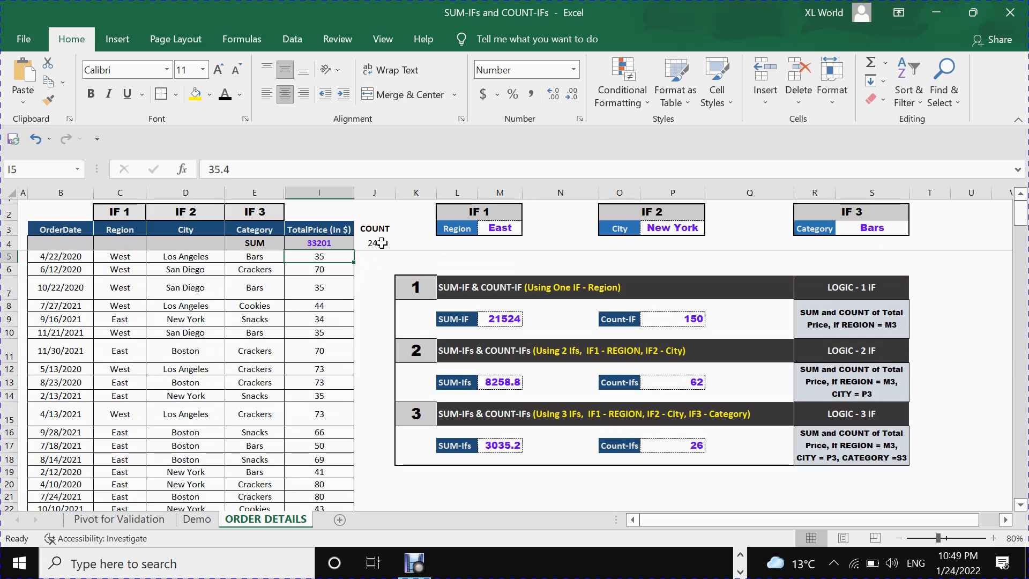
click(379, 243)
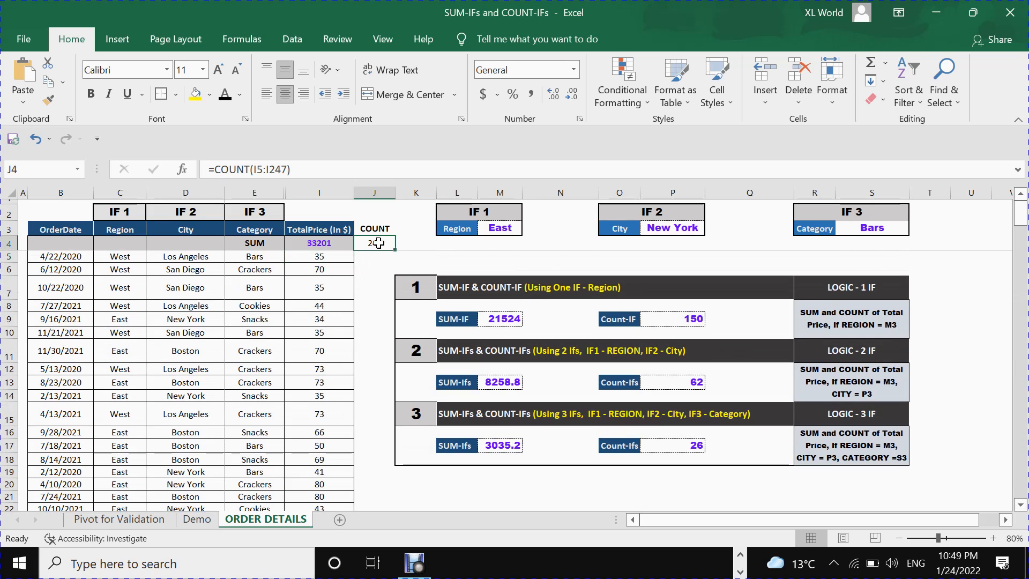
click(267, 244)
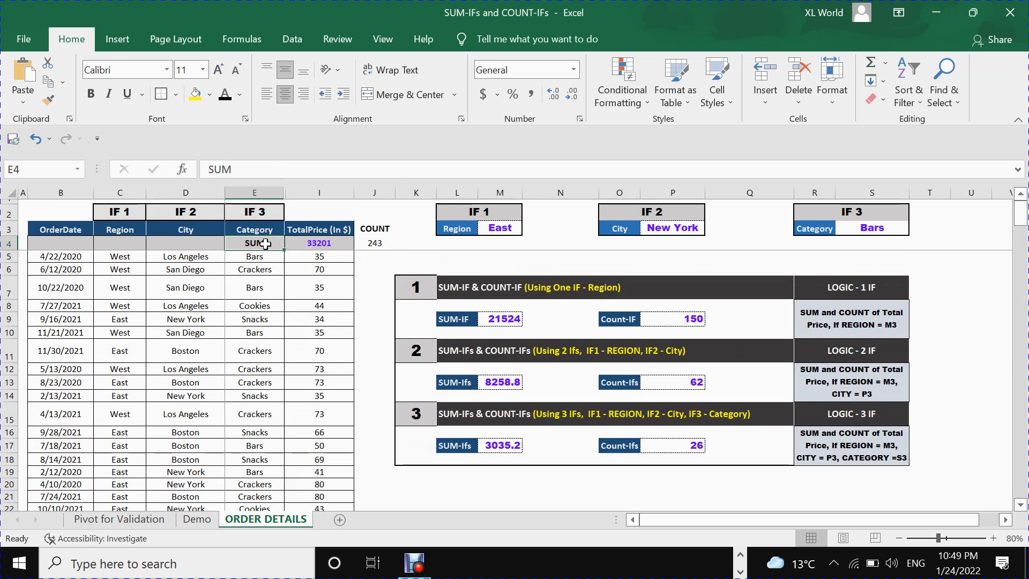
click(371, 243)
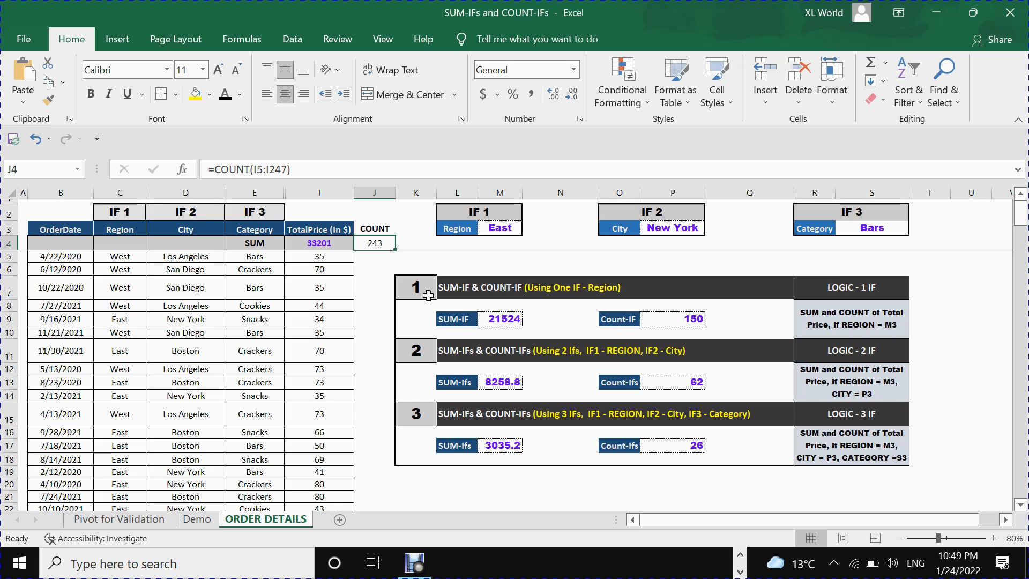
Inspect the one-condition SUM-IF formula in M9 and the TotalPrice column I that it adds up.
drag(339, 259, 332, 320)
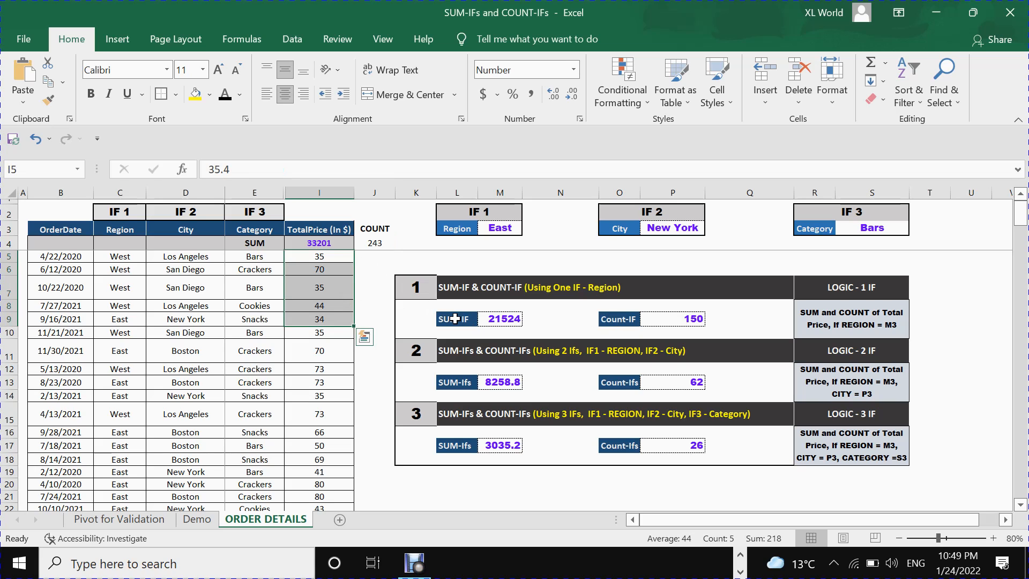
click(455, 319)
click(494, 320)
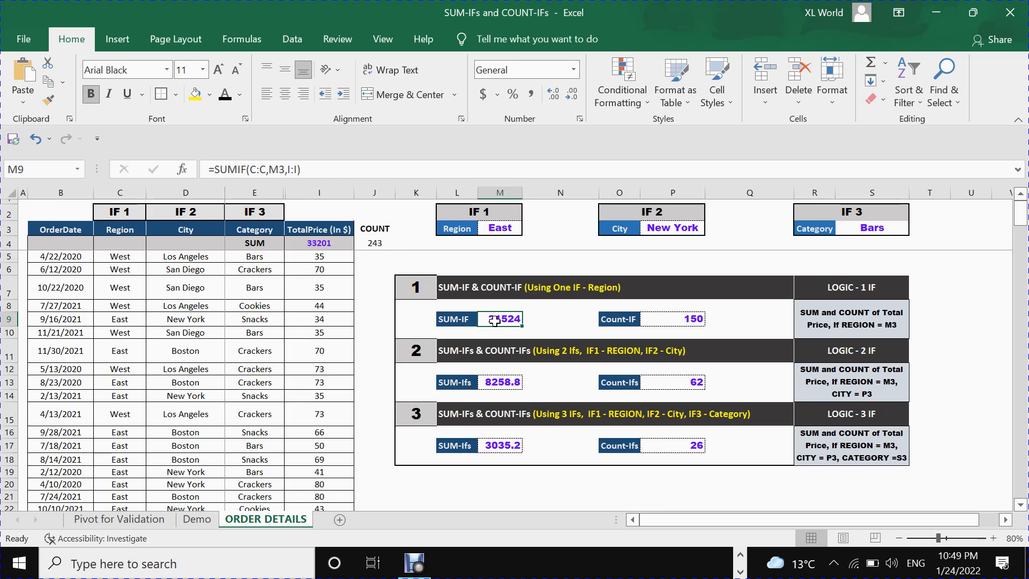
click(319, 192)
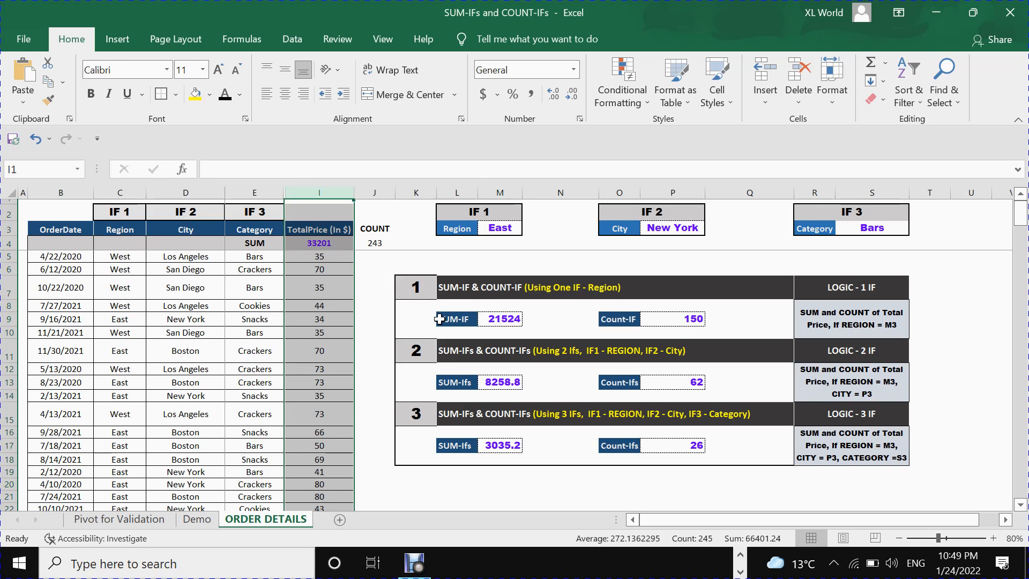
click(474, 318)
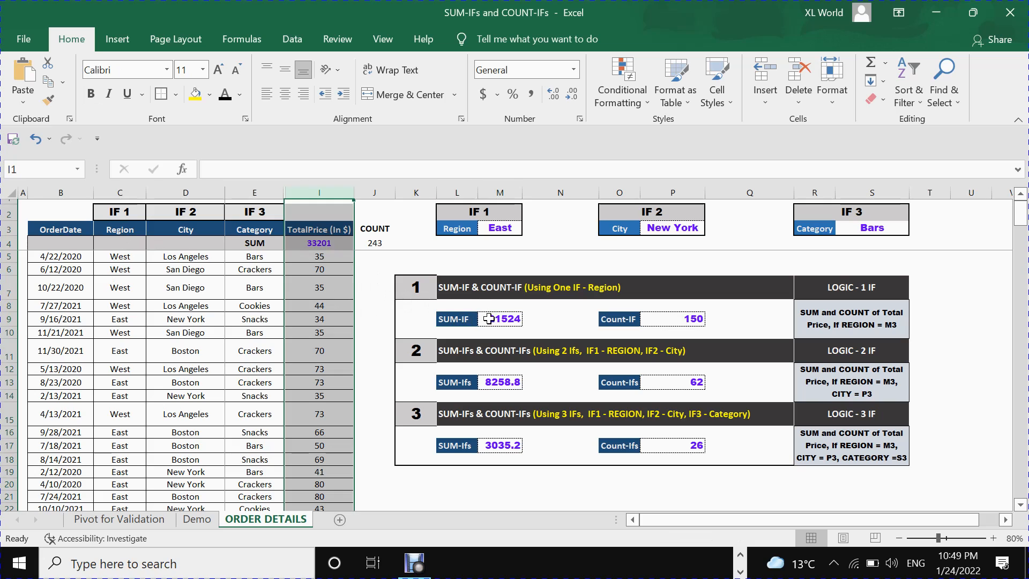
Review the three criteria cells: Region in M3, City in P3 and Category in S3.
click(495, 229)
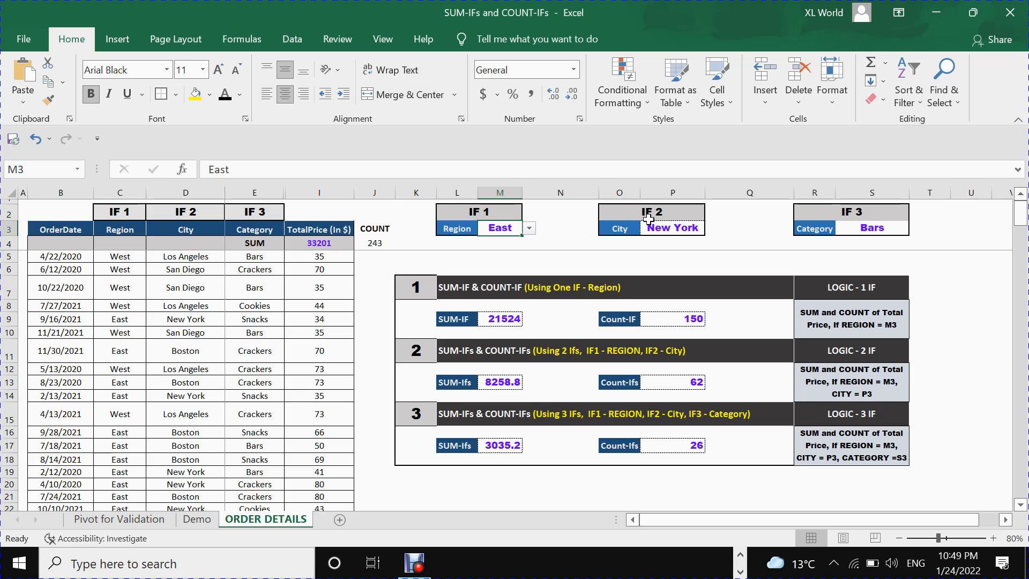
click(665, 230)
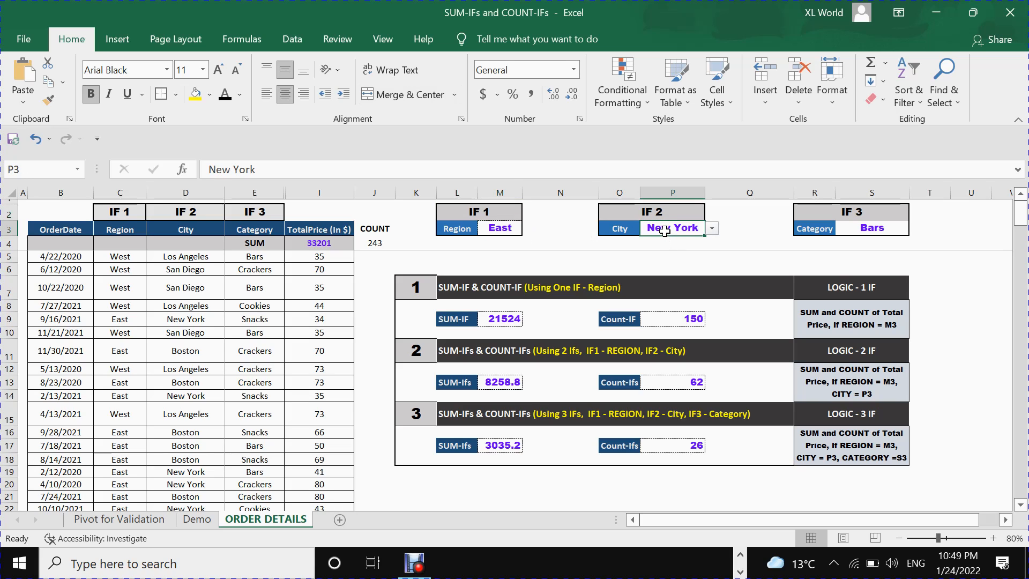
click(859, 230)
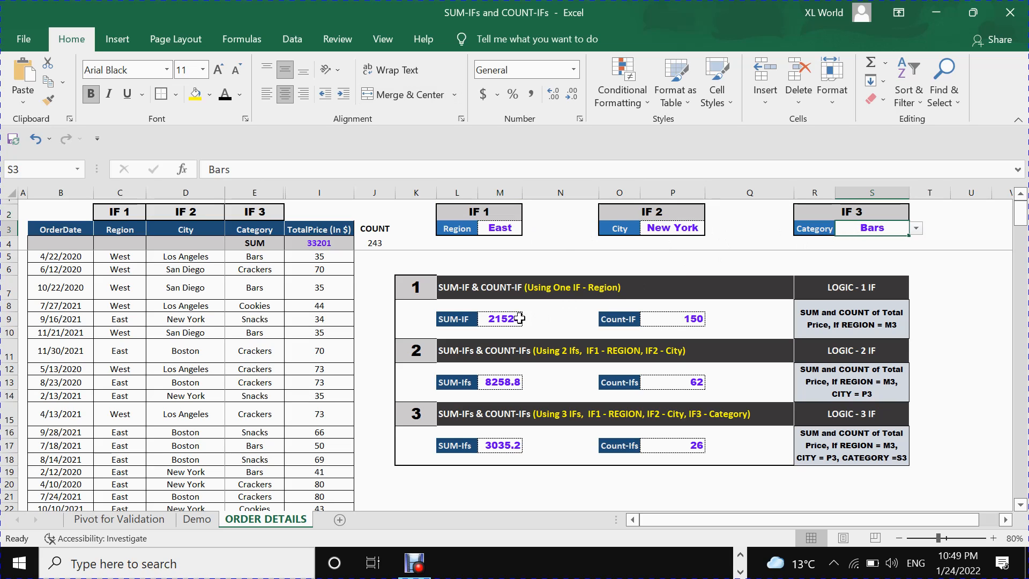
click(509, 230)
click(656, 232)
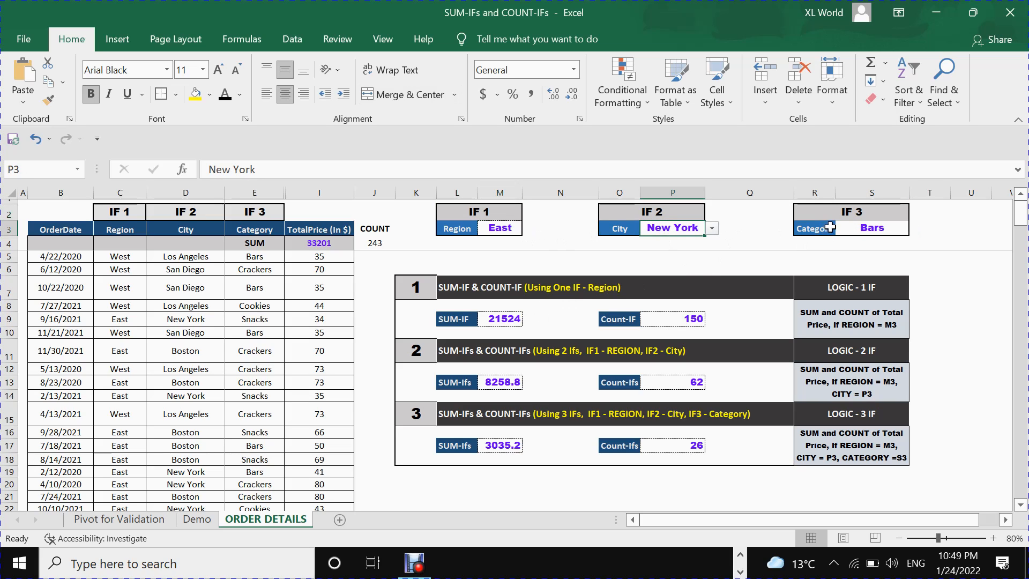
Trace the SUM-IF formula in M9 to its Region column C, criterion cell M3 and TotalPrice column I.
click(466, 320)
click(507, 320)
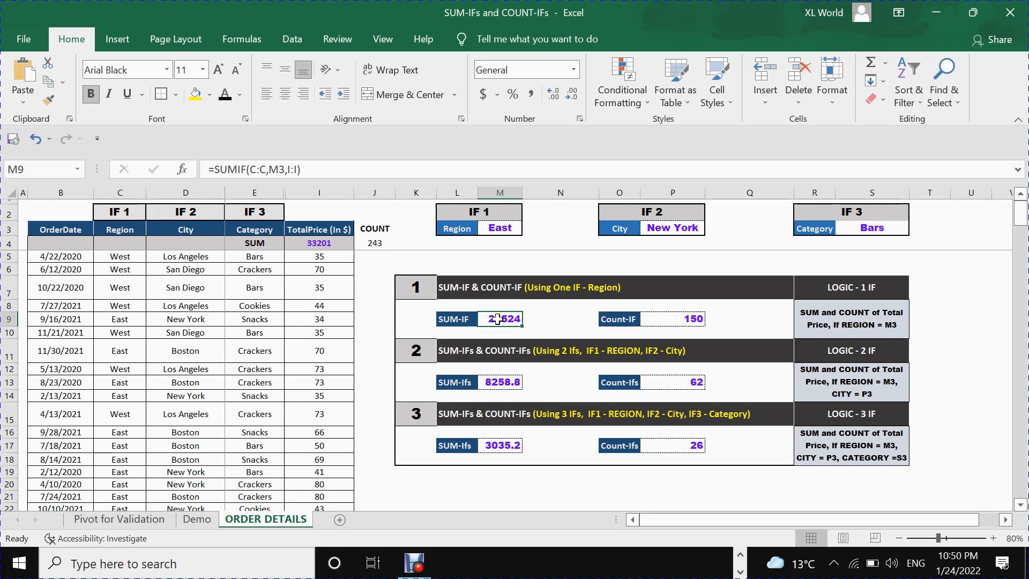
click(319, 195)
click(506, 320)
click(119, 194)
click(119, 259)
drag(119, 259, 128, 294)
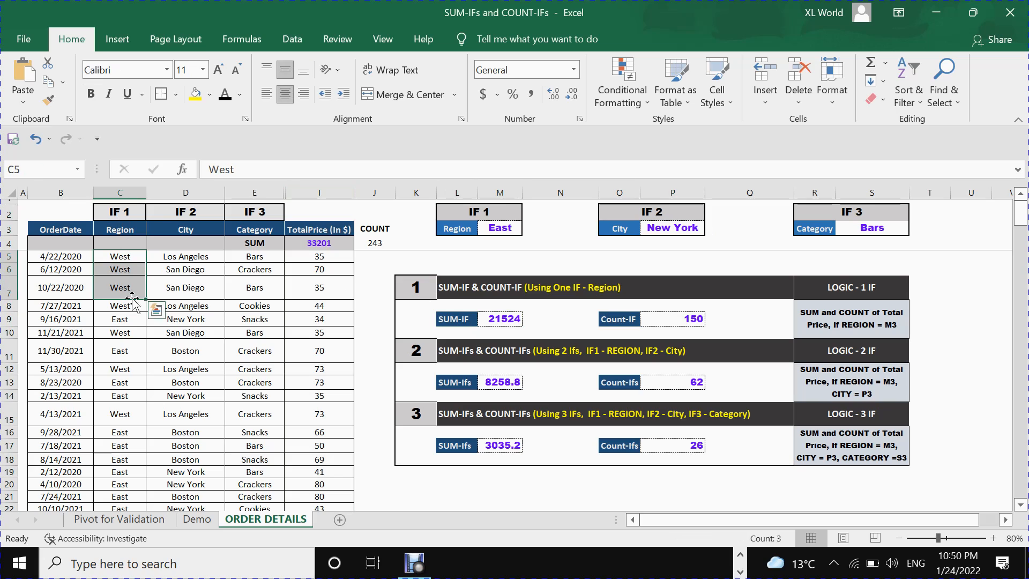
click(498, 229)
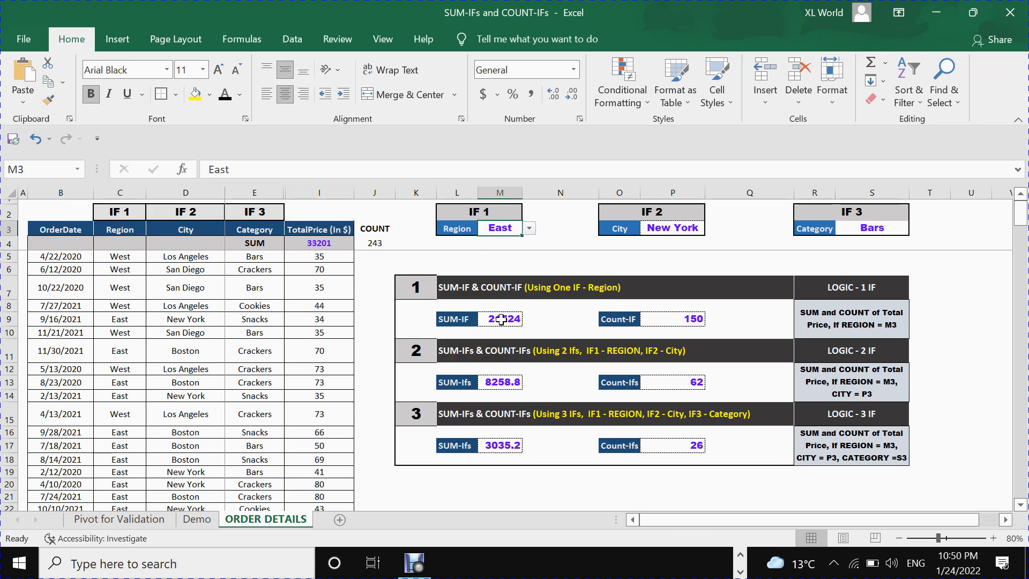
click(502, 320)
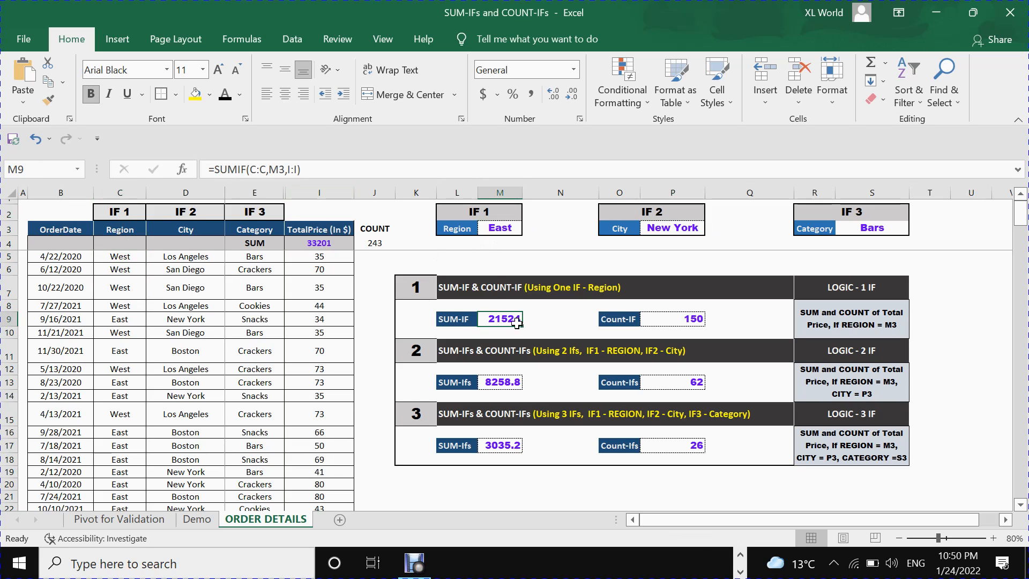
click(124, 231)
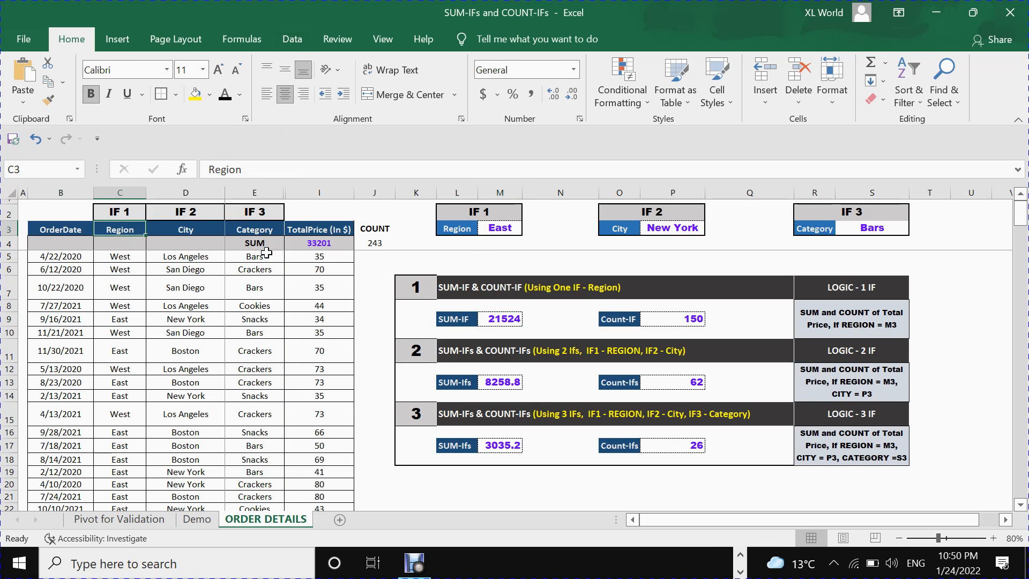
drag(322, 257, 326, 460)
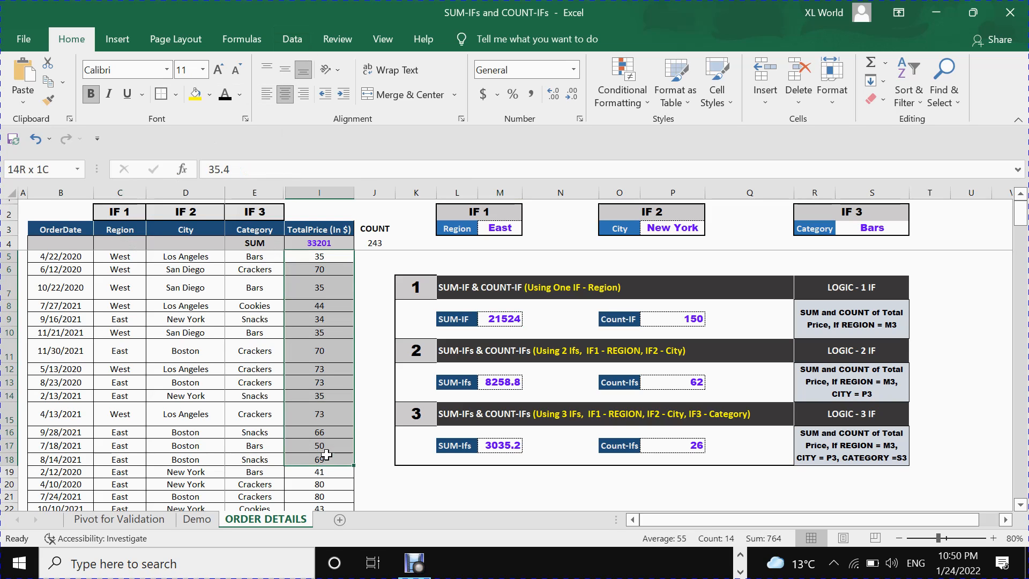
click(129, 233)
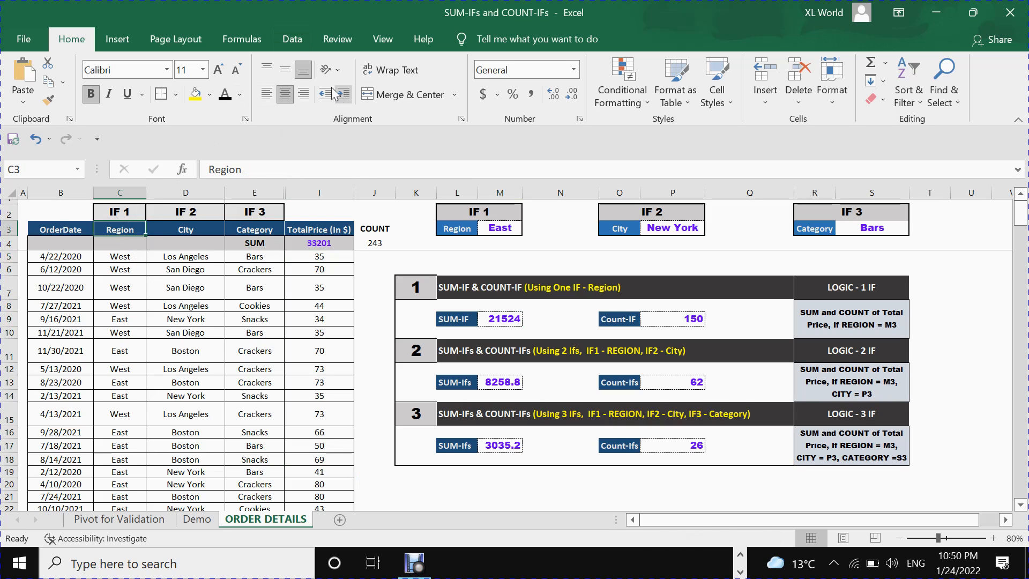
click(298, 41)
click(407, 80)
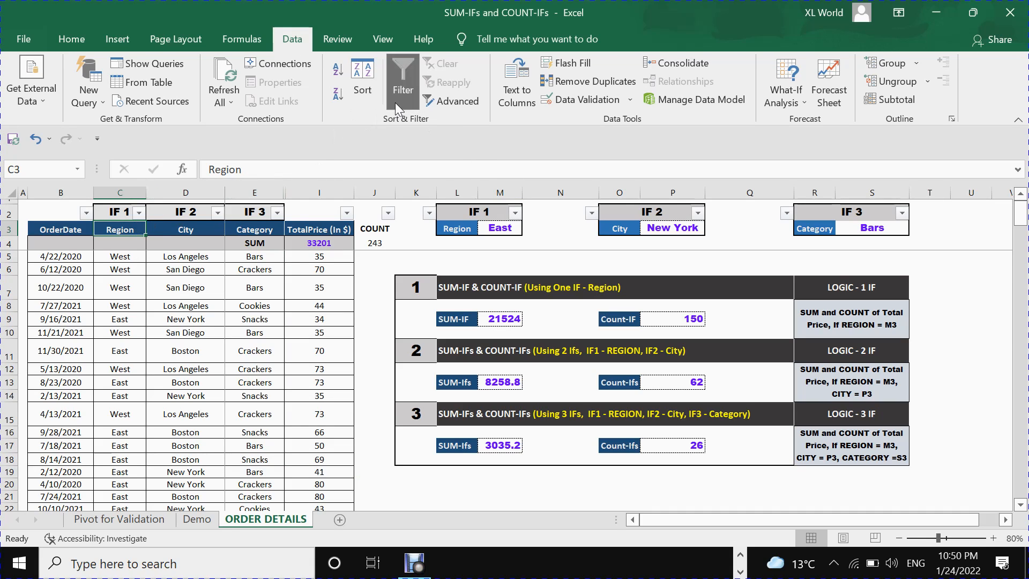
click(401, 88)
Add filters to header row 3 and filter the Region column to show only East.
click(9, 230)
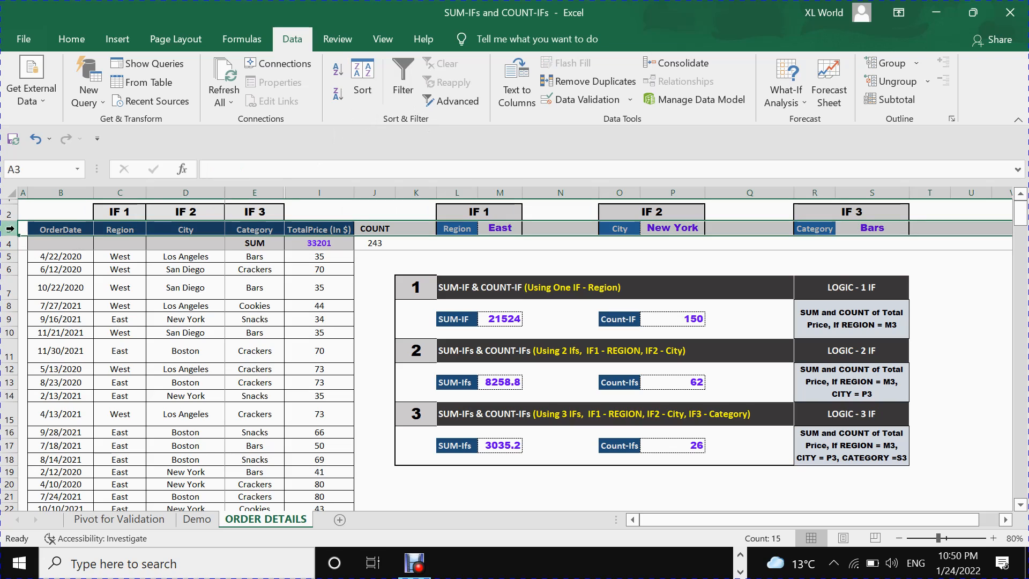
click(406, 92)
click(139, 229)
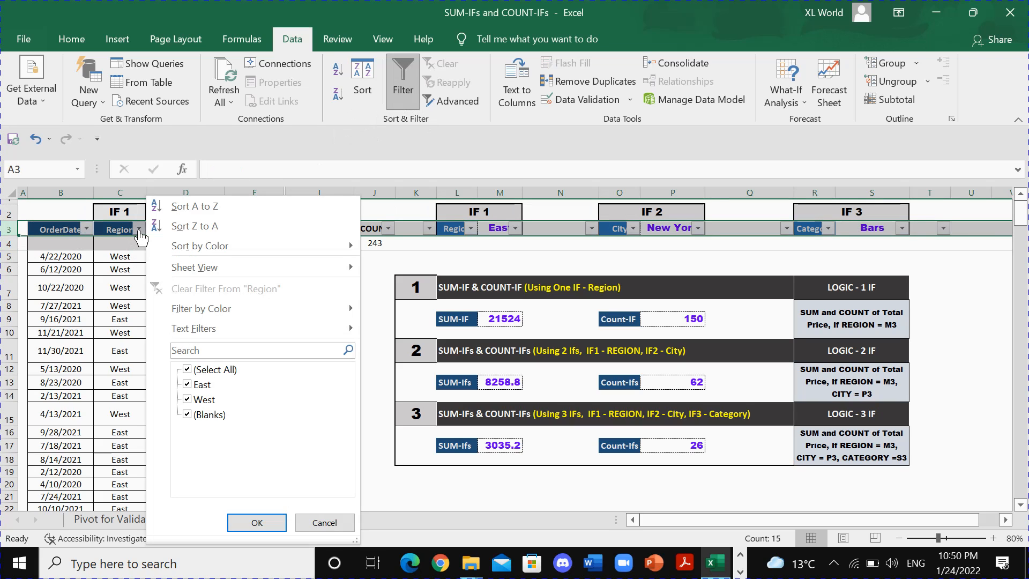
click(187, 369)
click(187, 369)
click(257, 523)
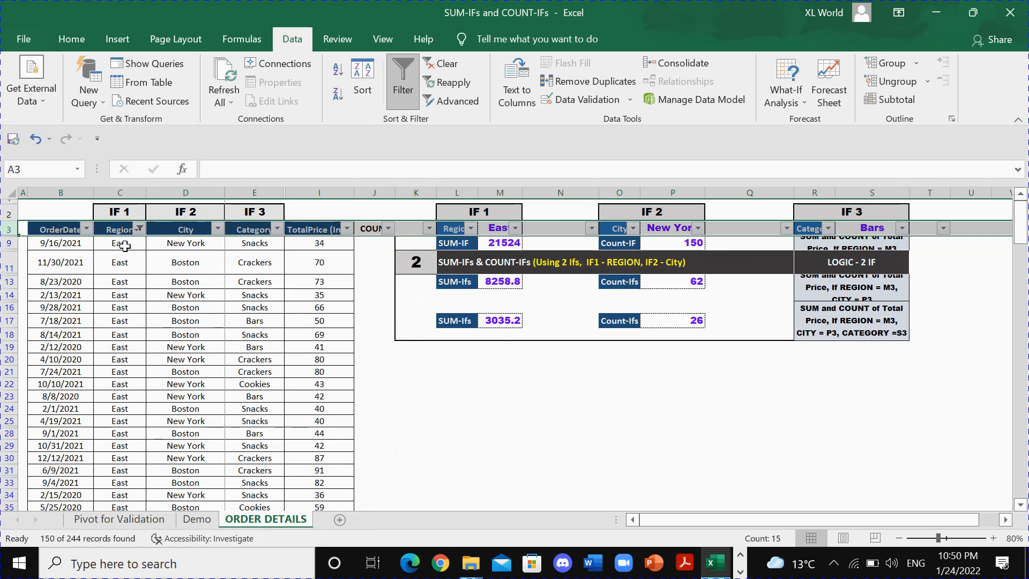
Compare the sum and count of all filtered East TotalPrice values with the SUM-IF result in M9, and remove the filters.
drag(123, 244, 132, 309)
drag(309, 244, 345, 498)
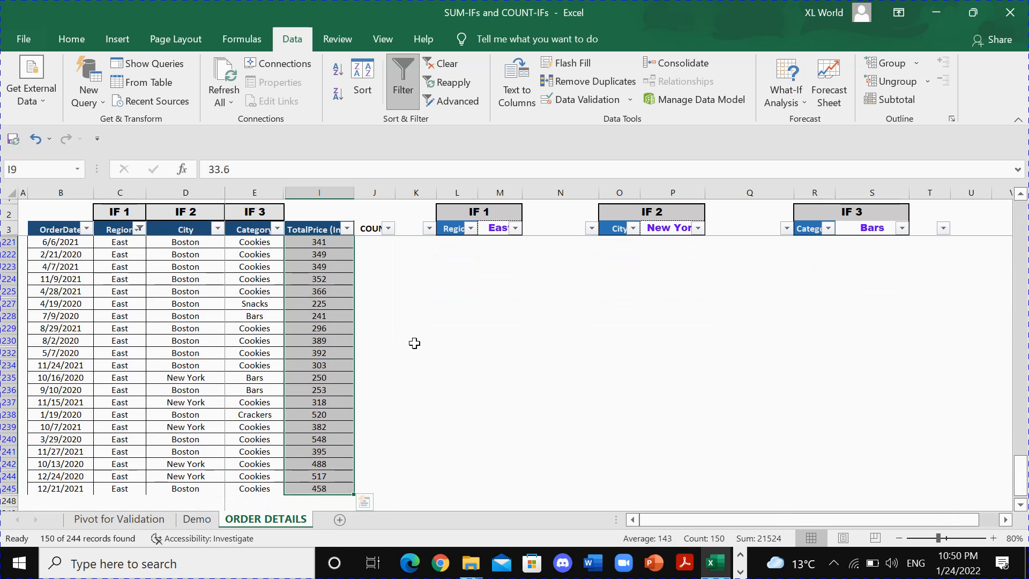
scroll(414, 343, up, 20)
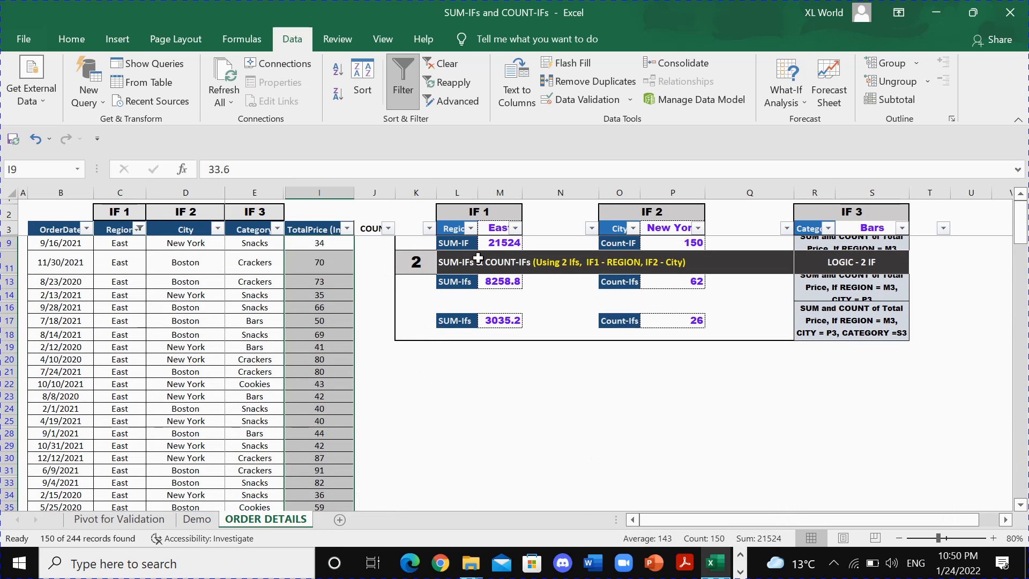
click(489, 244)
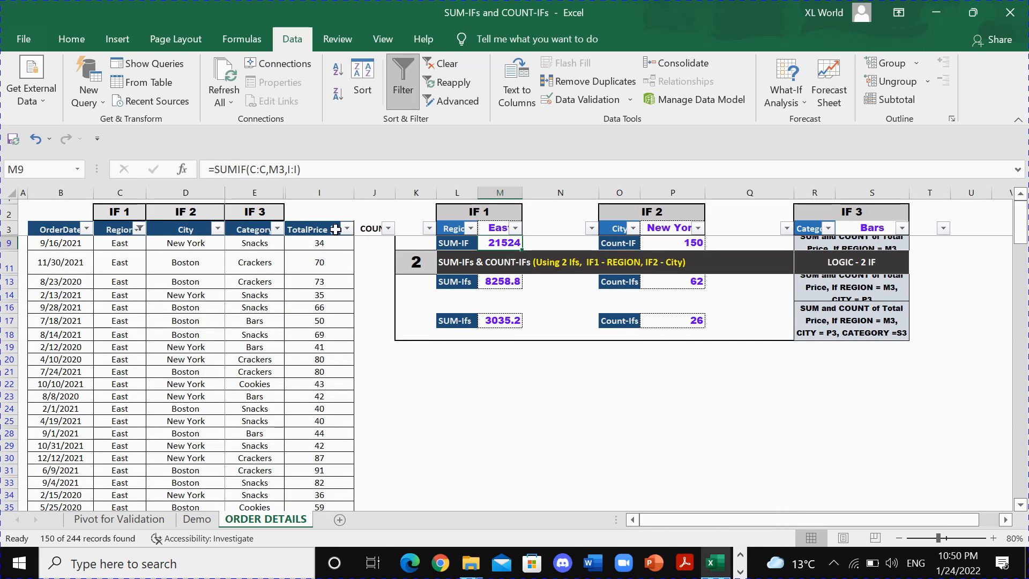
click(317, 229)
click(403, 86)
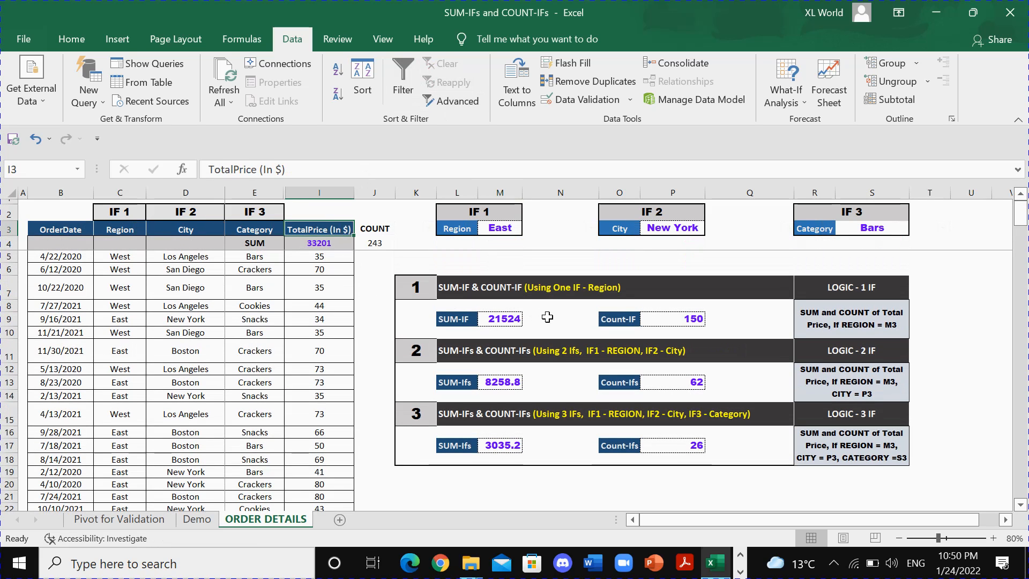
Review the TotalPrice values and the Region column, and inspect the one-condition COUNT-IF formula in P9.
drag(319, 256, 314, 418)
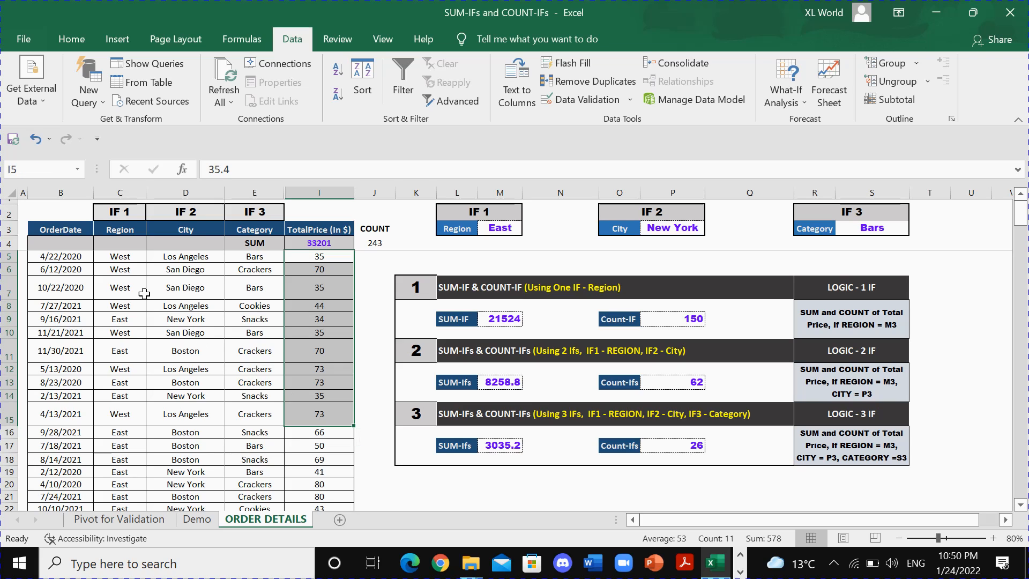
click(119, 234)
click(127, 265)
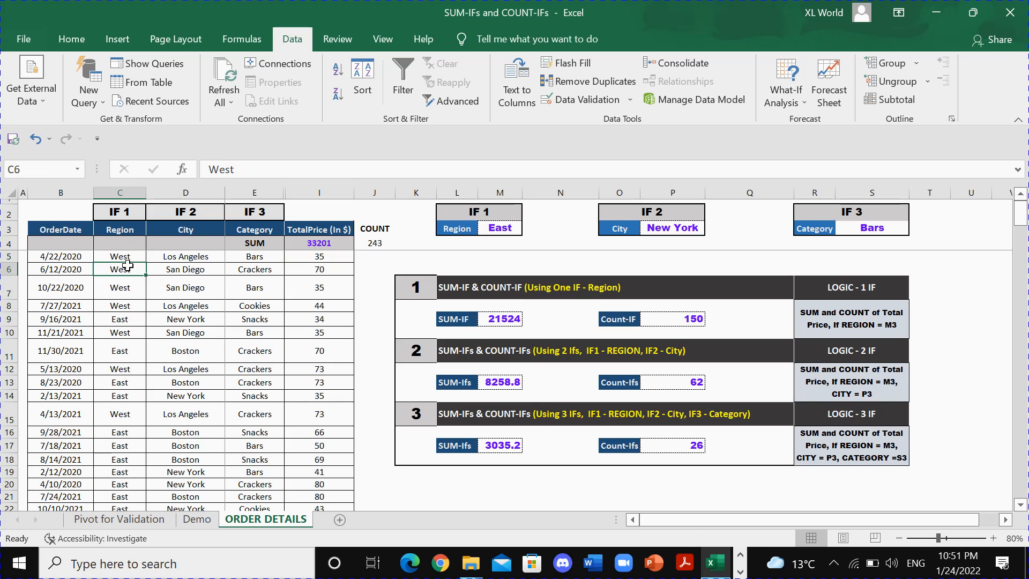
click(669, 318)
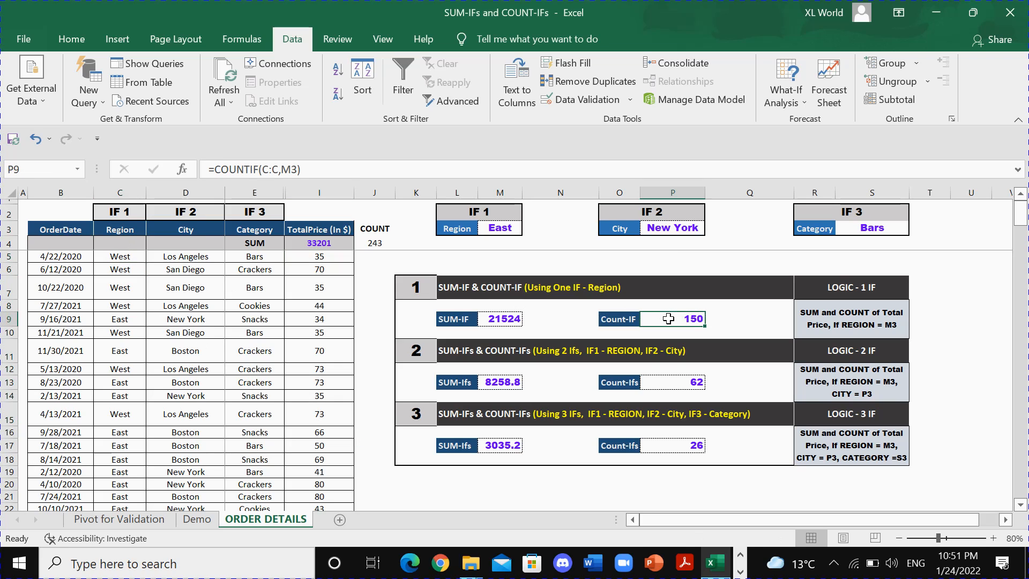
Review the headings of sections 1 and 2 and the two criteria cells, Region in M3 and City in P3.
click(473, 289)
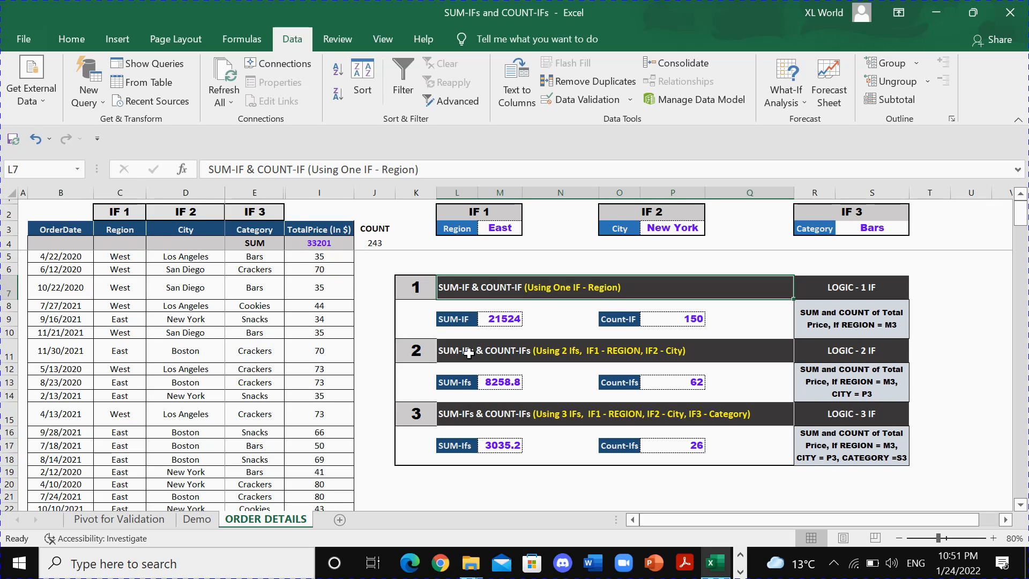
click(418, 353)
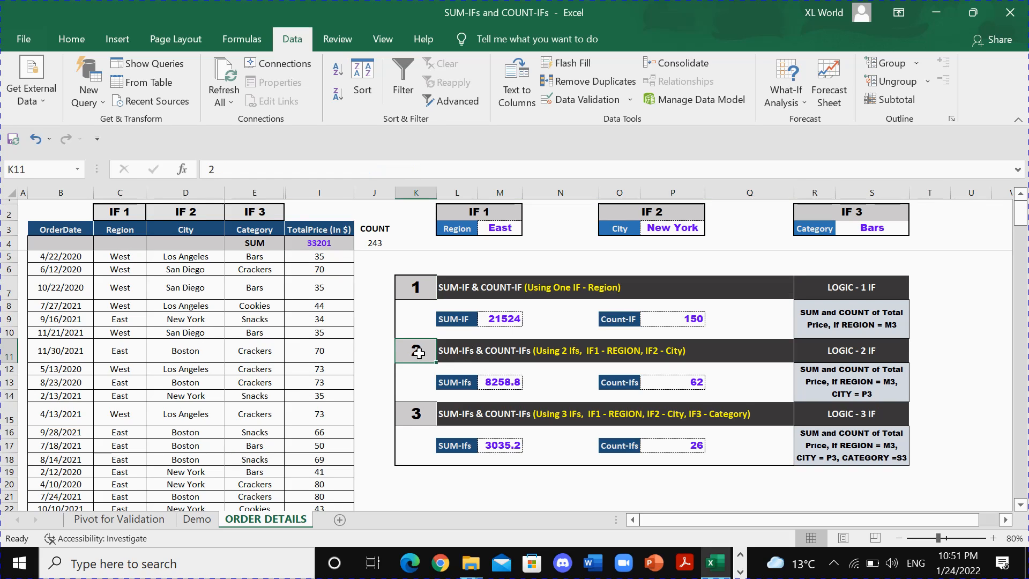
click(458, 354)
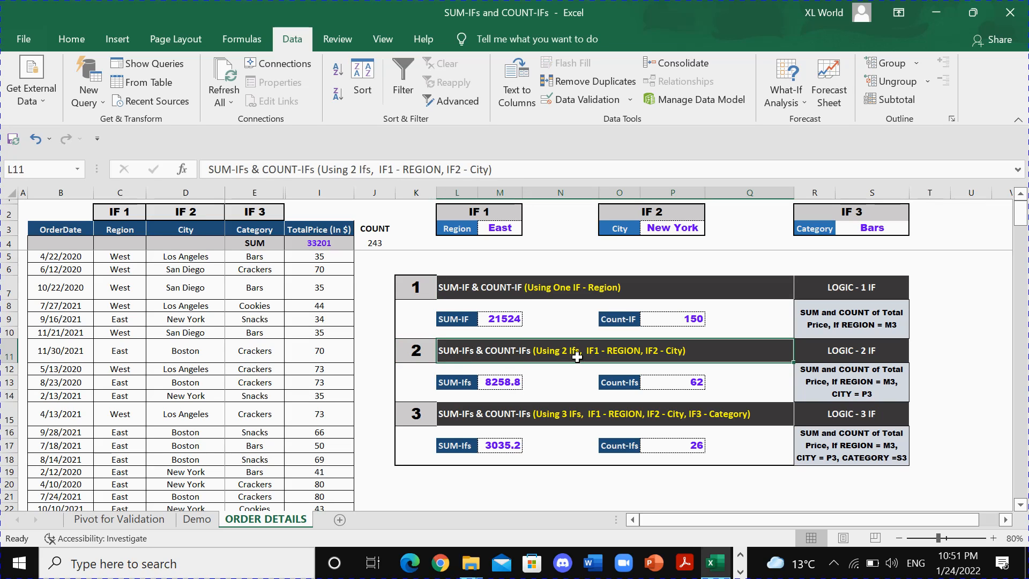
click(498, 230)
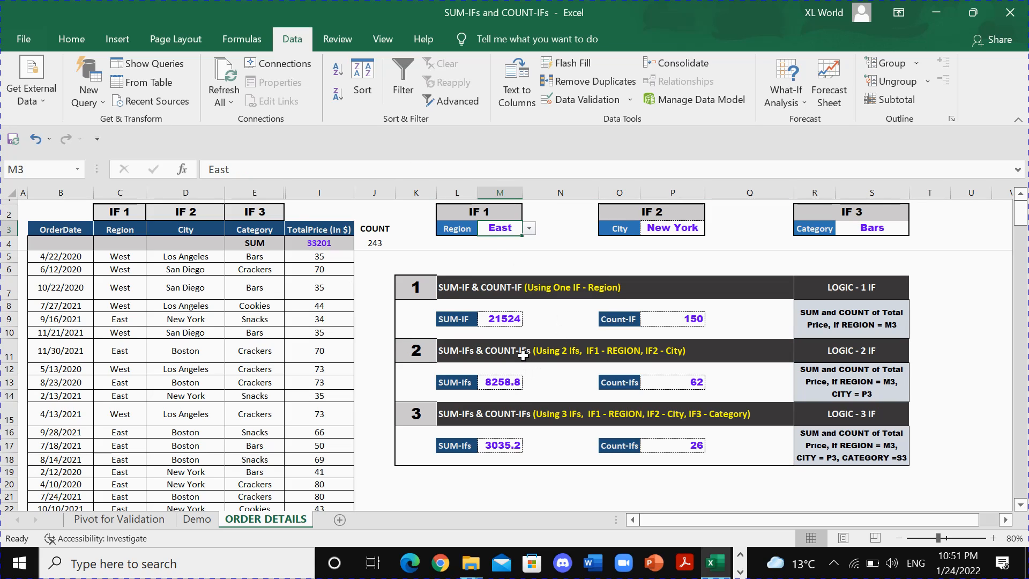
click(623, 231)
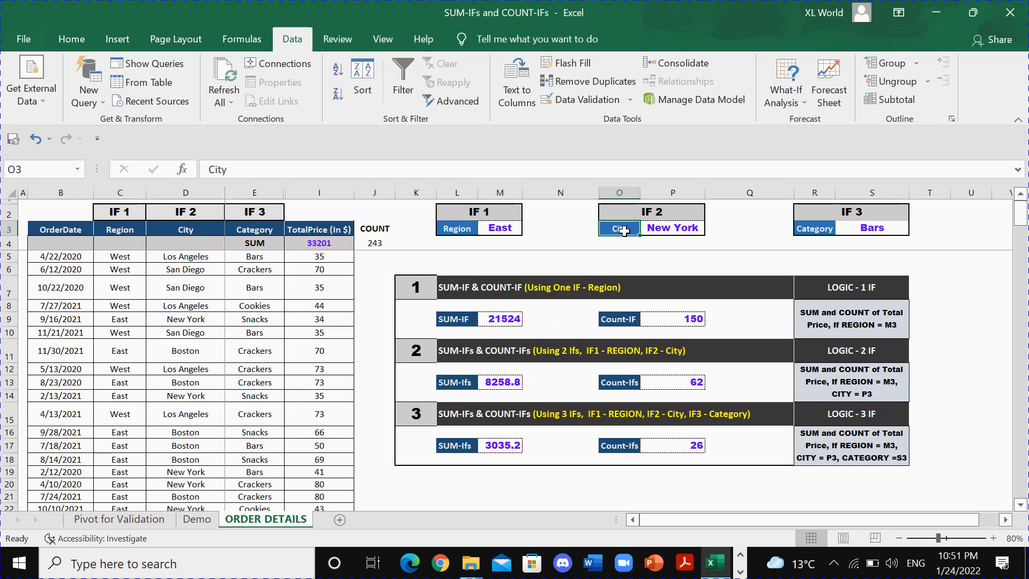
click(665, 230)
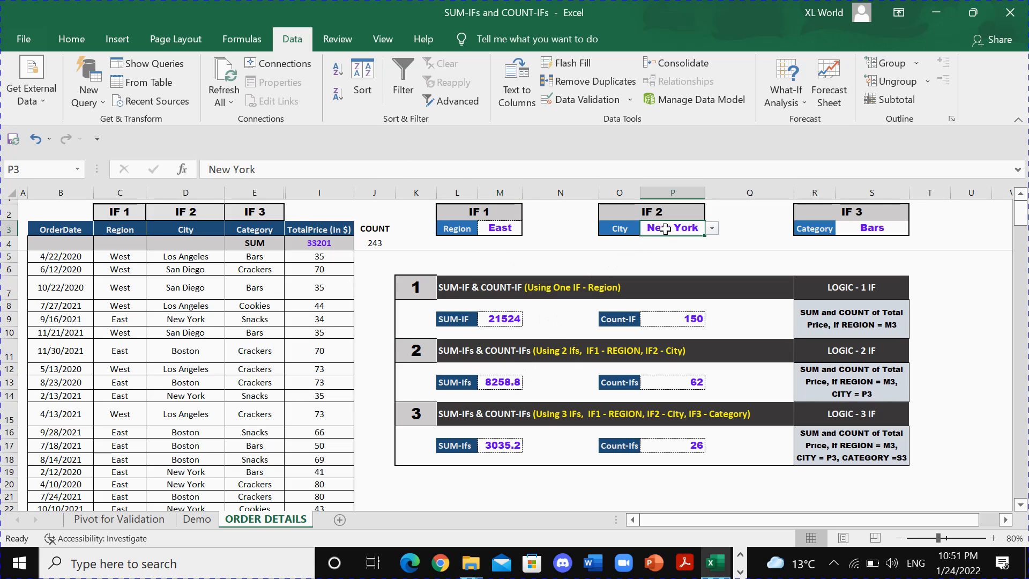
Trace the two-condition SUM-IFs formula in M13 to Region column C, City column D and TotalPrice column I.
click(131, 229)
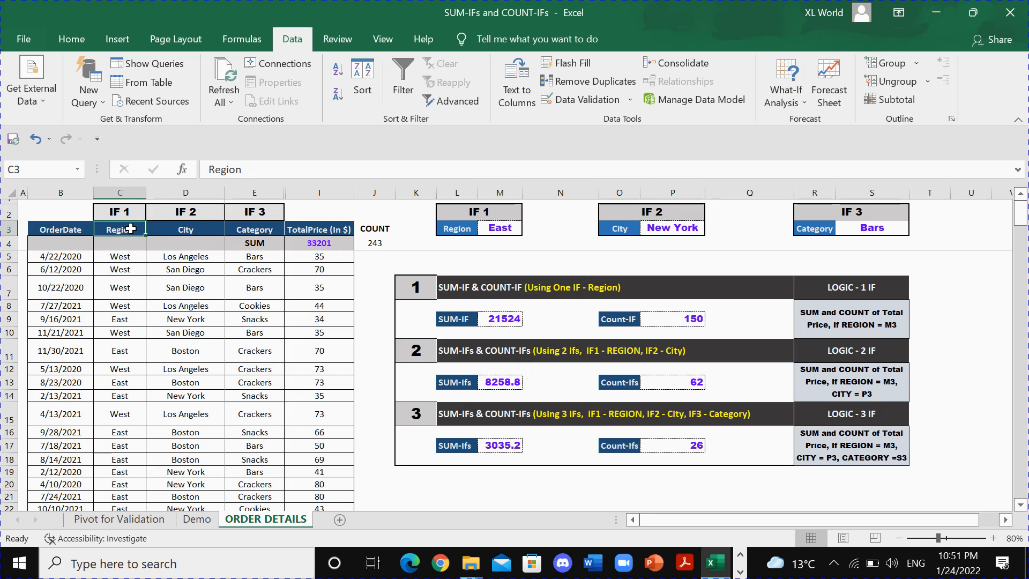
click(178, 229)
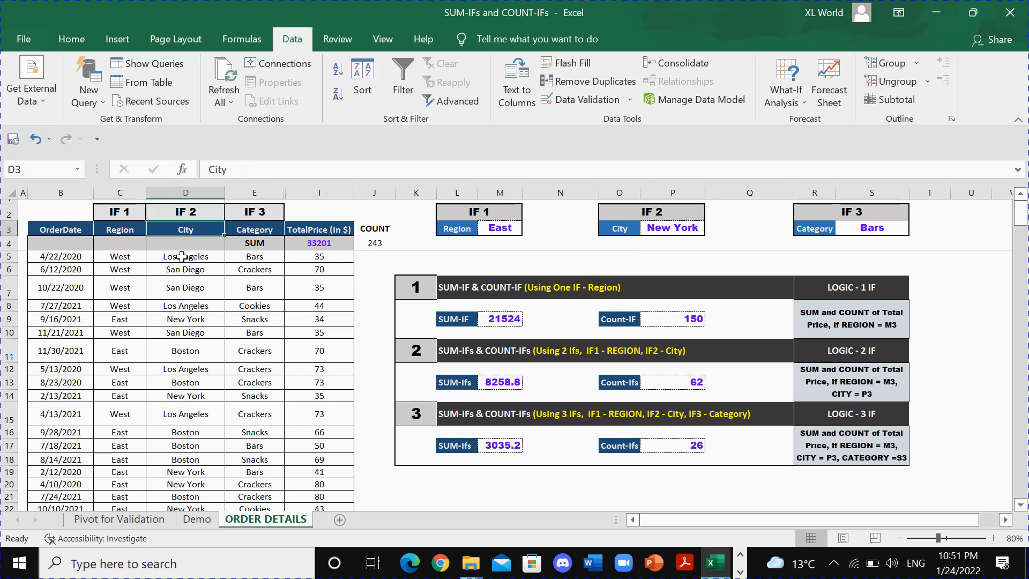
click(182, 256)
drag(325, 257, 327, 434)
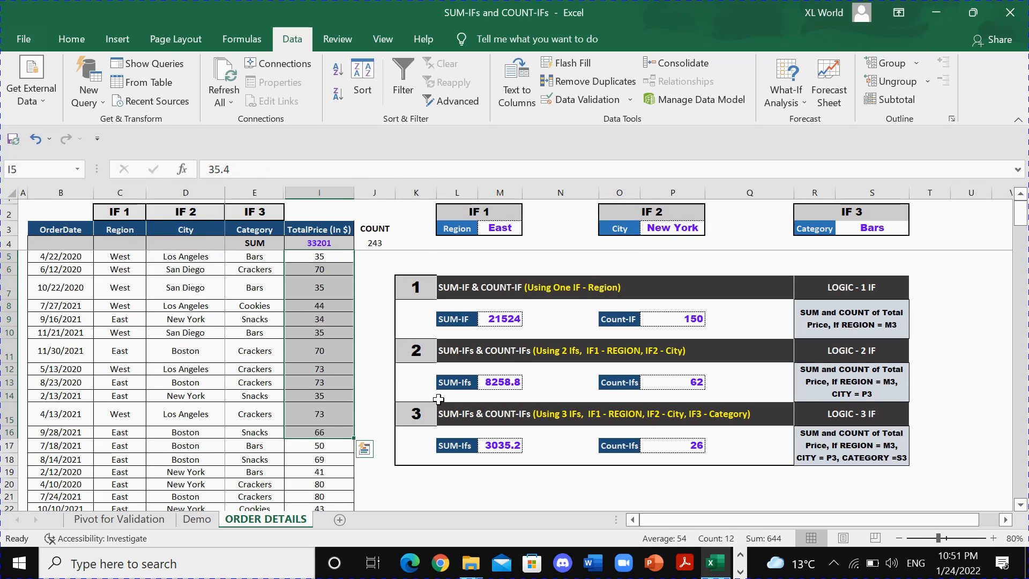
click(516, 383)
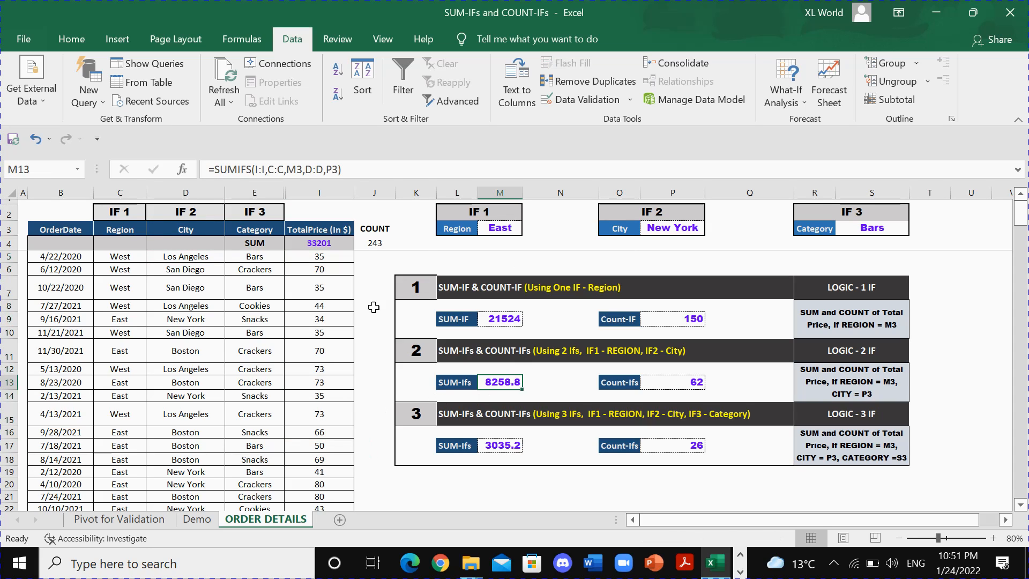
click(466, 381)
click(496, 382)
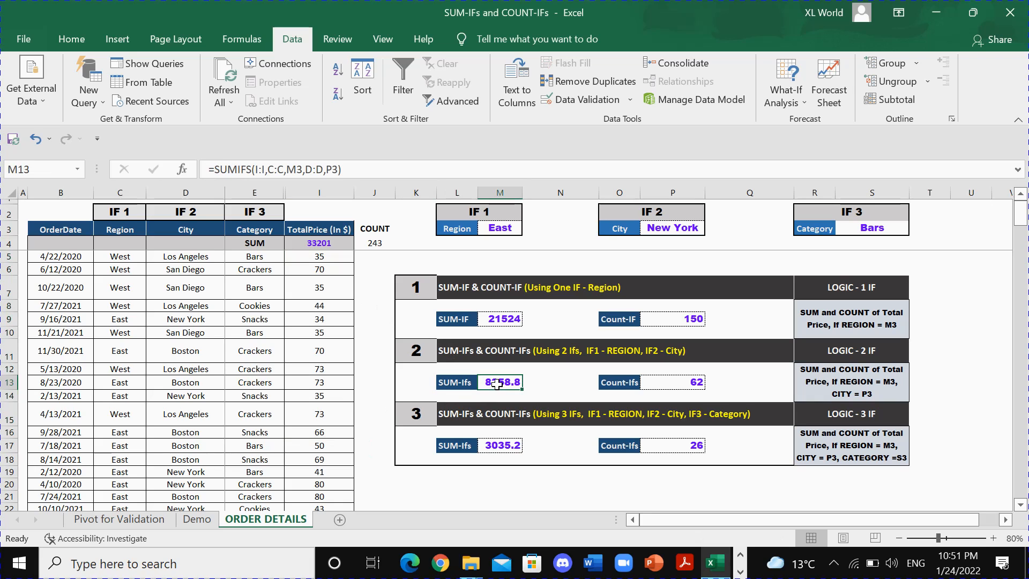
click(141, 228)
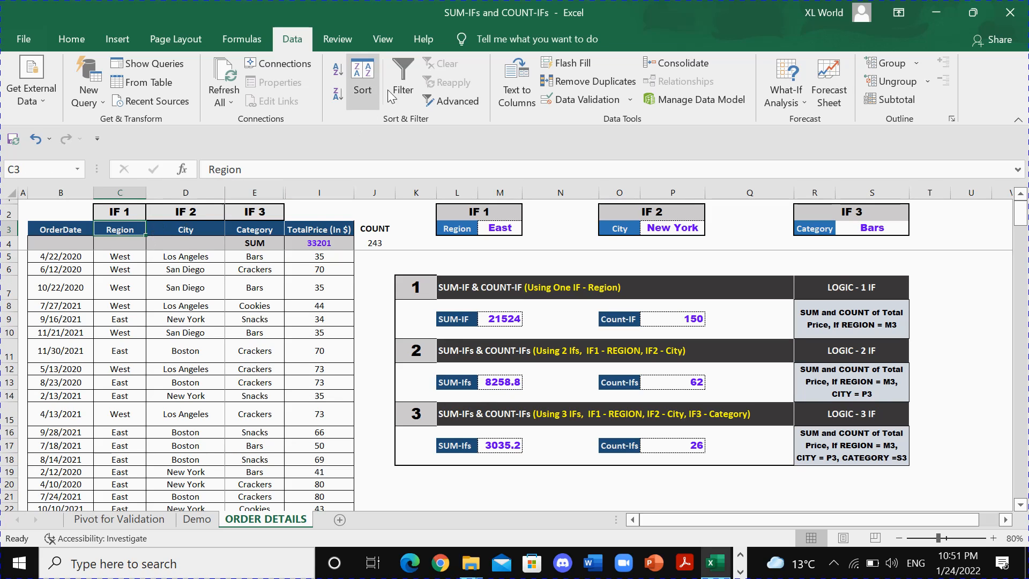
click(403, 81)
click(403, 75)
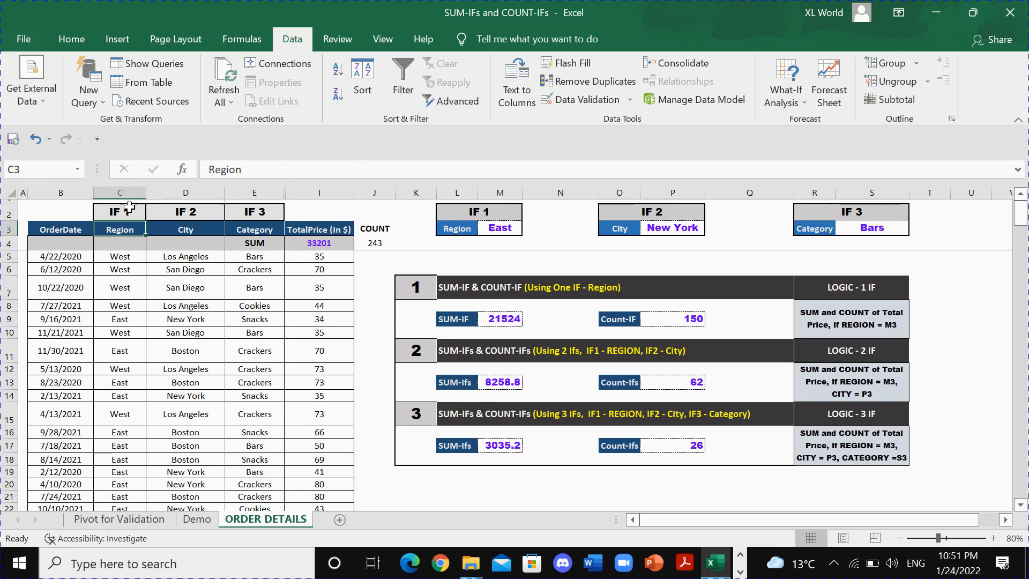
Turn the filters on again for header row 3 and limit the Region column to East.
click(3, 229)
click(403, 83)
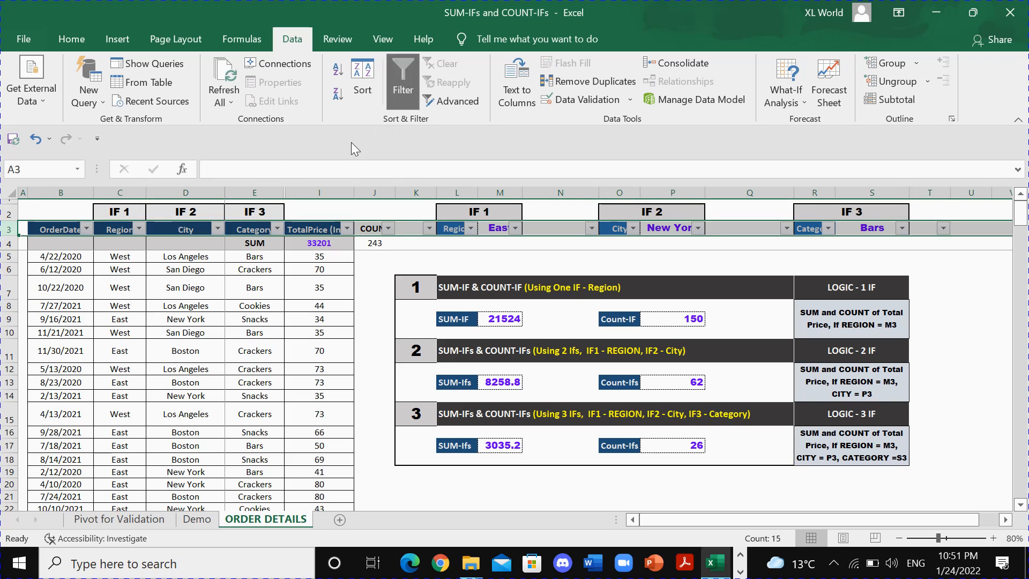
click(139, 229)
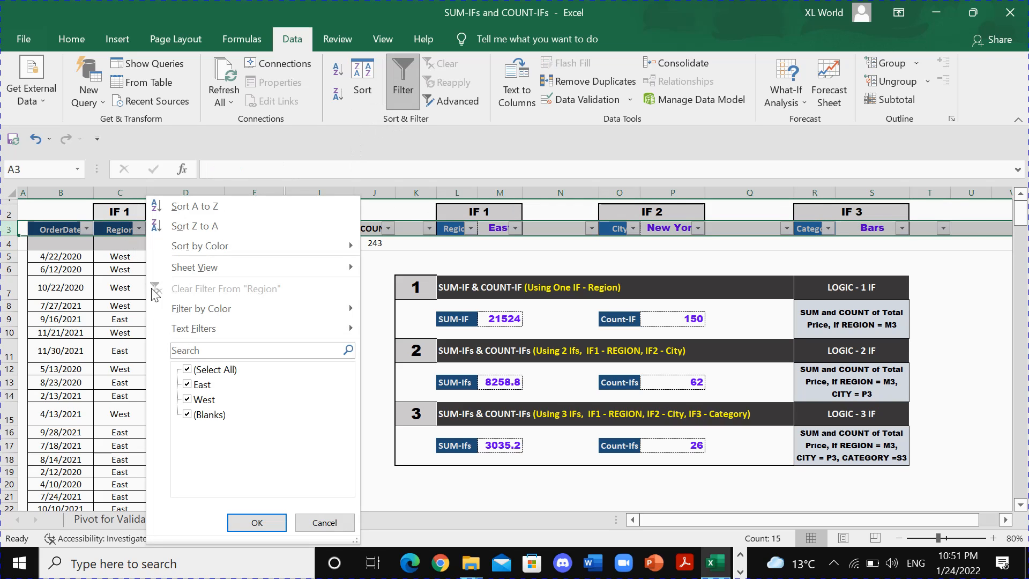
click(201, 369)
click(202, 384)
click(258, 523)
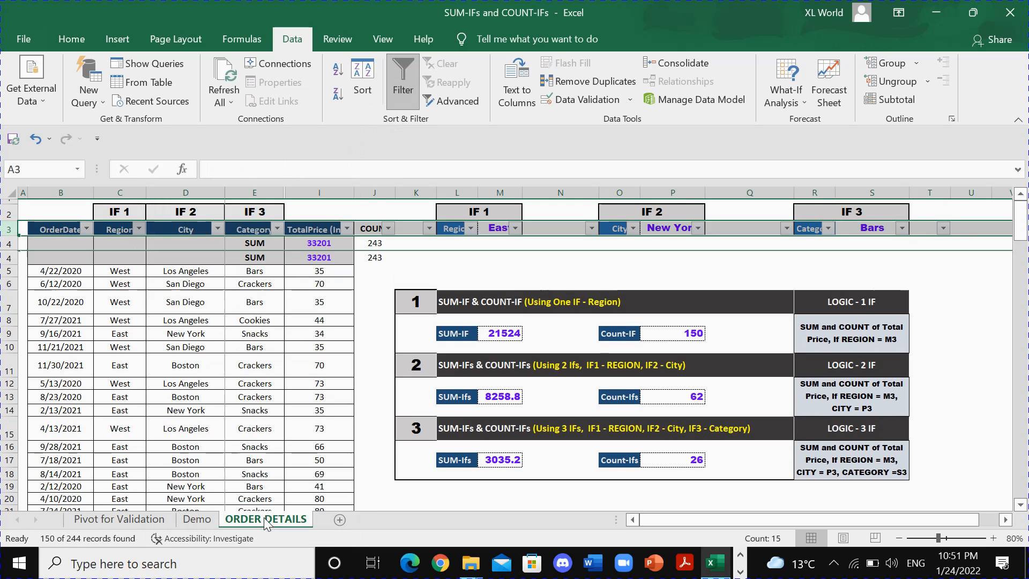
Filter the City column to show only New York.
click(218, 230)
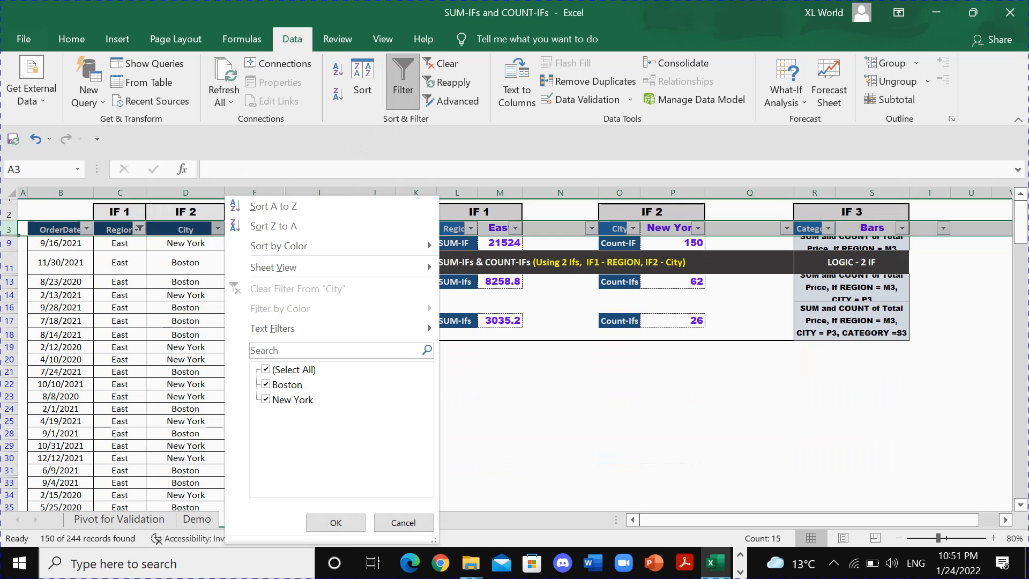
click(287, 369)
click(283, 401)
click(334, 522)
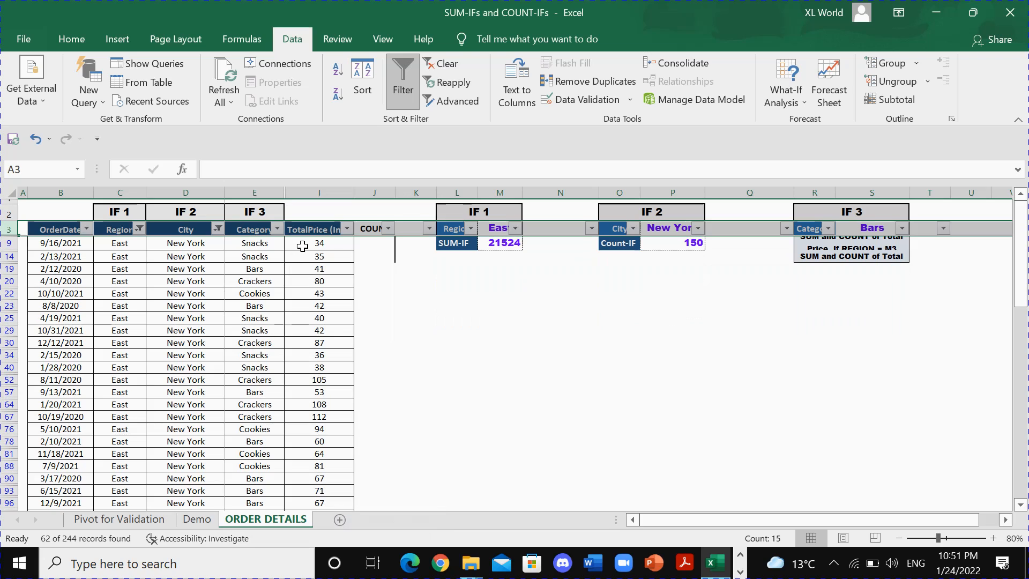
Check the sum and count of all TotalPrice values in the East and New York rows, and remove the filters.
mouse_move(307, 244)
mouse_down()
mouse_move(317, 289)
mouse_move(315, 243)
mouse_up()
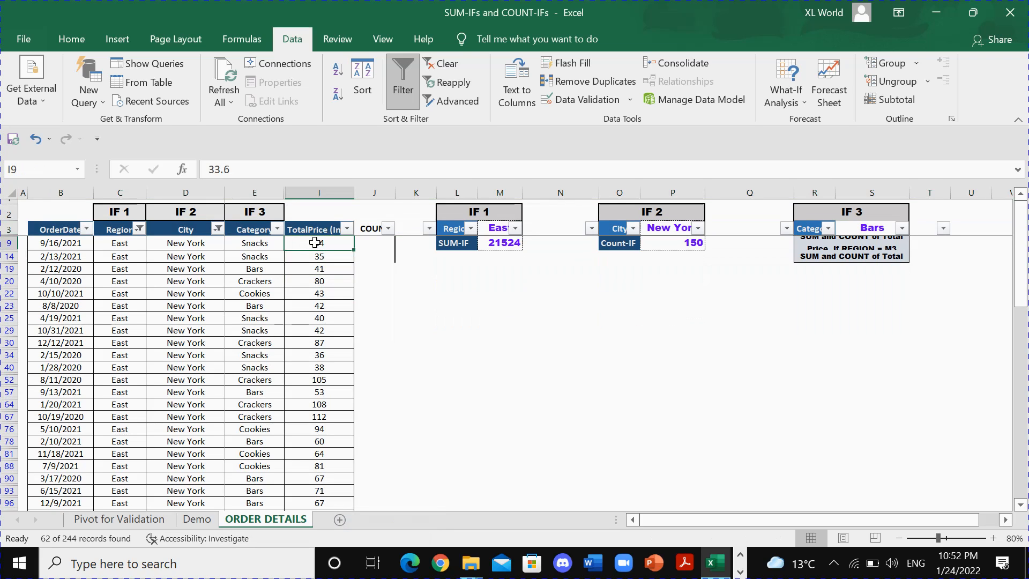
key(ctrl+shift+Down)
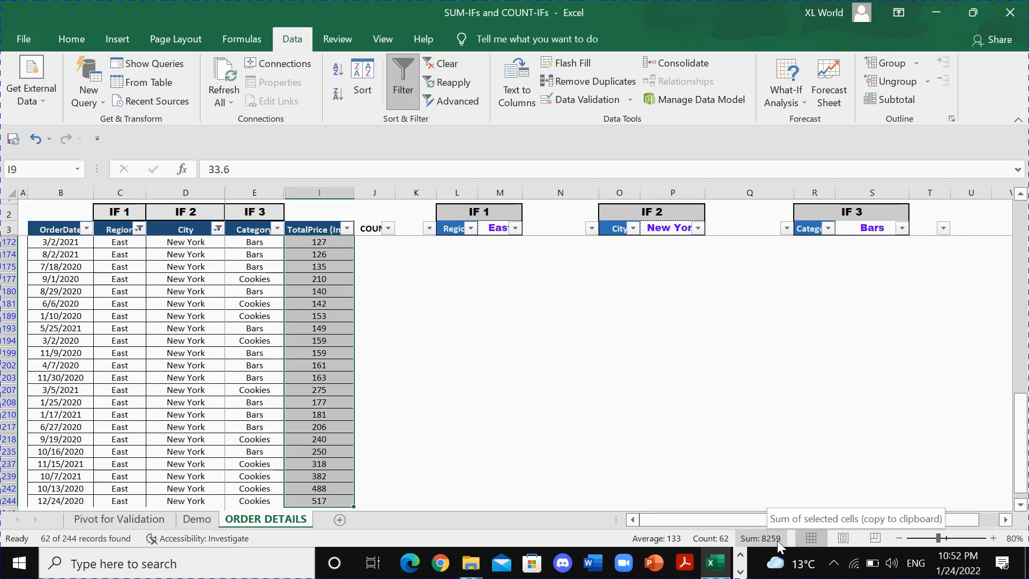
scroll(324, 256, up, 10)
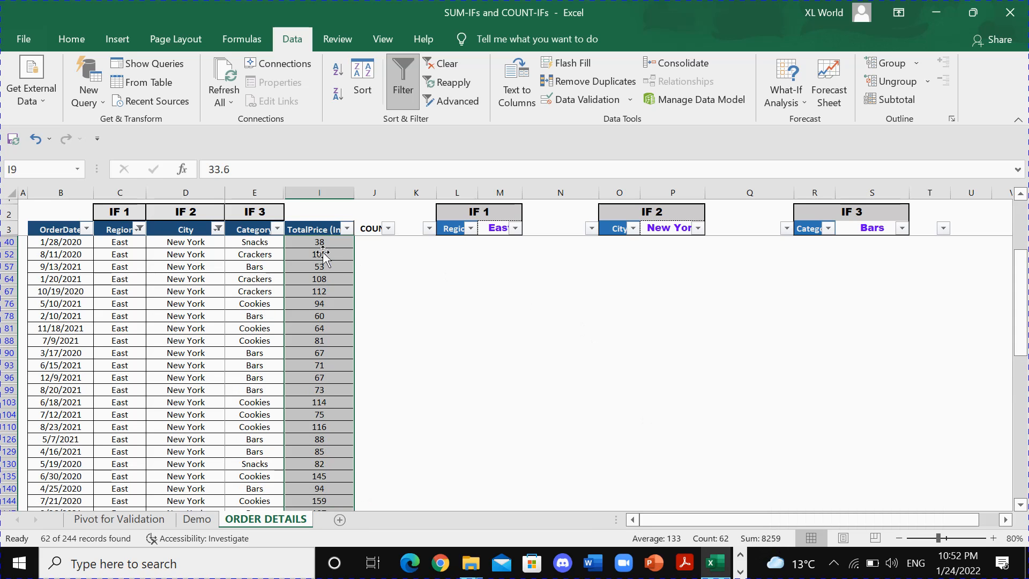
click(258, 227)
click(410, 86)
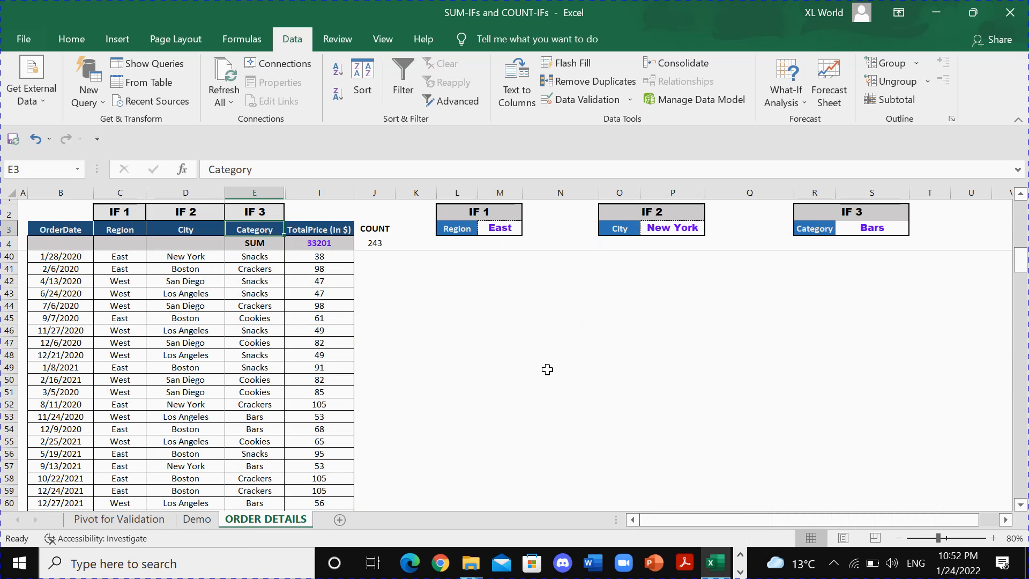
Recheck the SUM-IFs formula in M13 and review the heading of section 3 for the three-condition formulas.
click(506, 383)
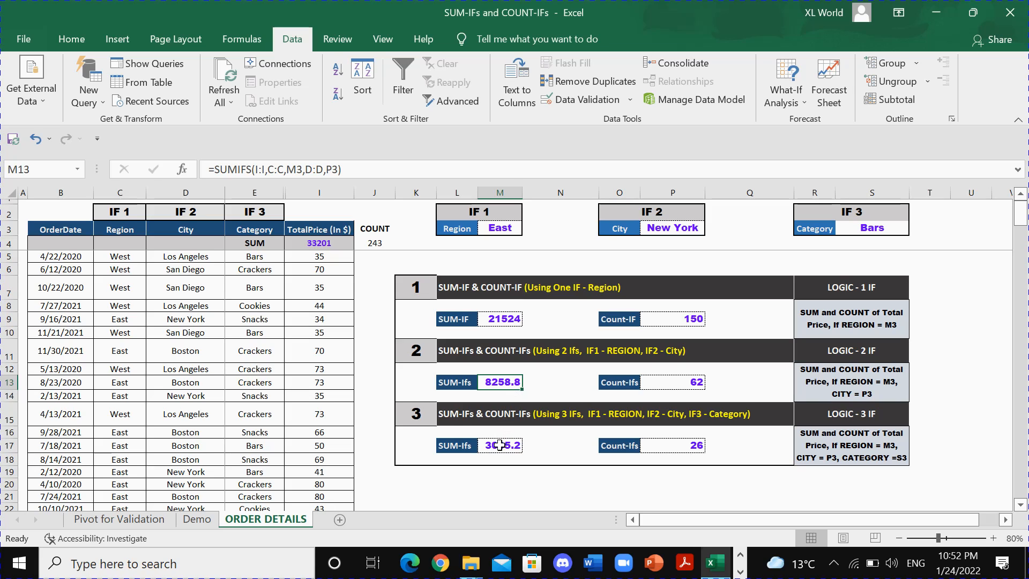
click(424, 418)
click(474, 418)
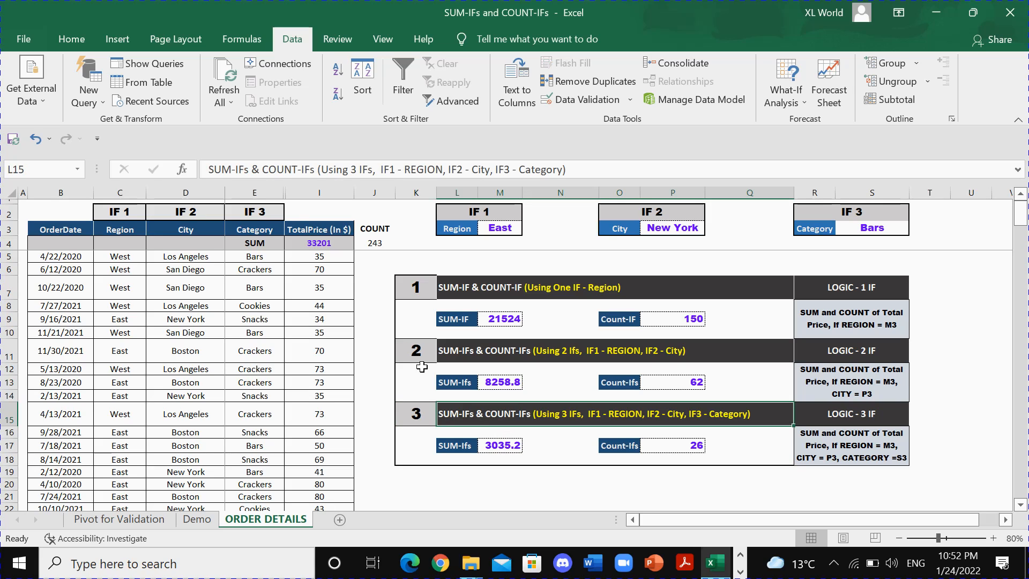
Review the Region, City and Category headers, the section 3 heading and the TotalPrice values used by the three-condition formulas.
click(123, 231)
click(180, 229)
click(259, 230)
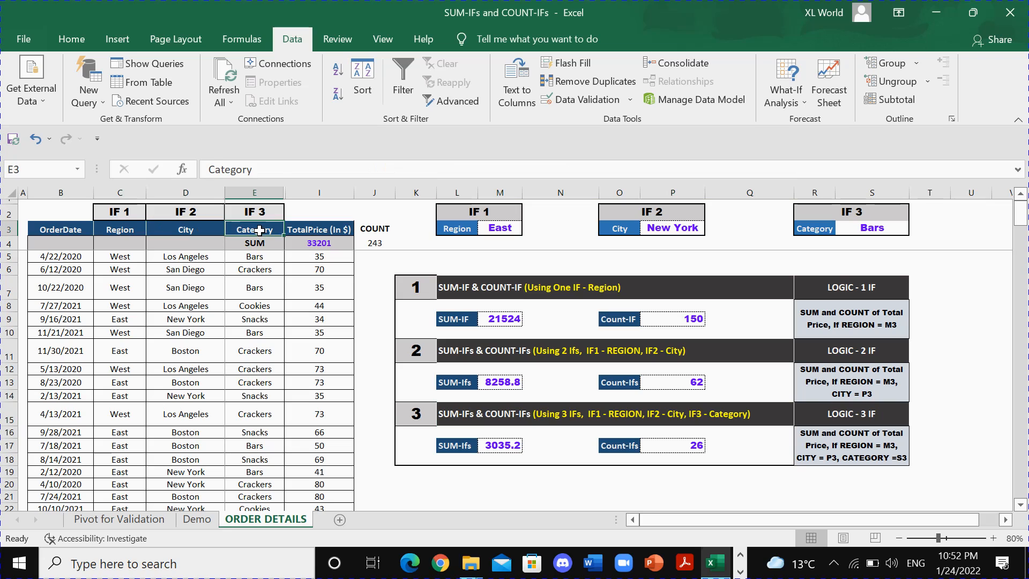
click(465, 414)
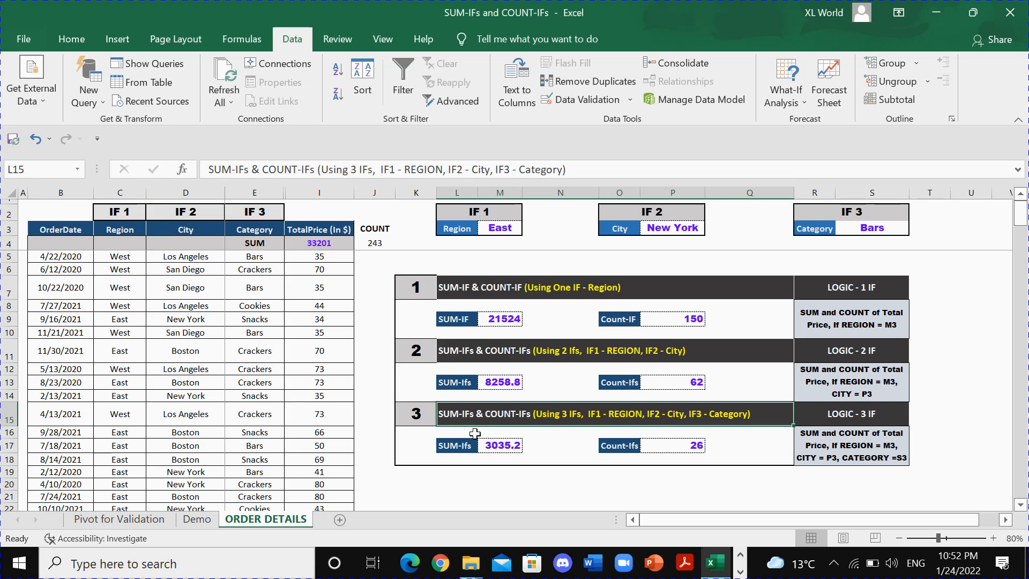
drag(325, 259, 332, 453)
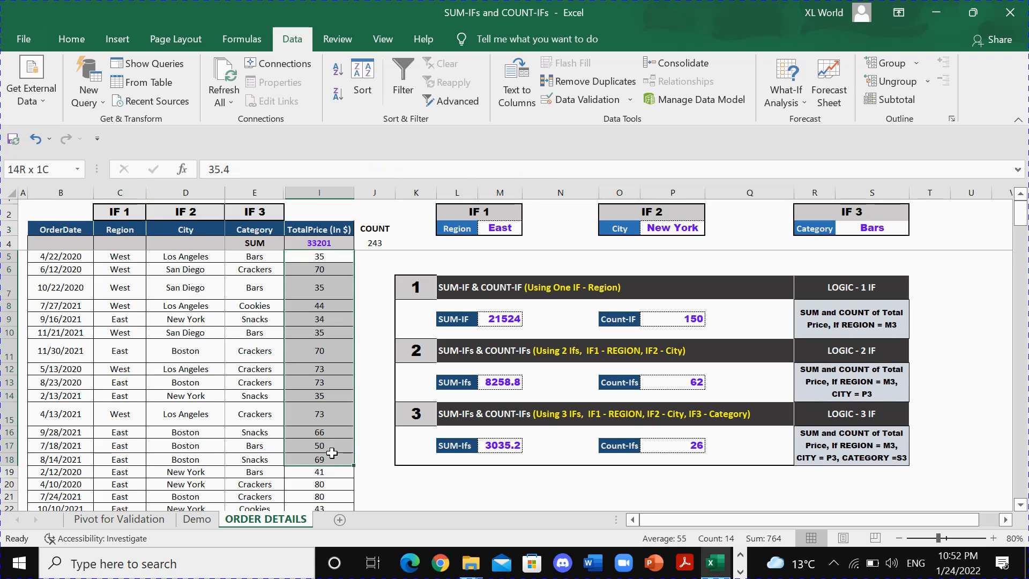
Compare the Region column's entries with the IF 1 region criterion in M3.
click(121, 231)
click(129, 258)
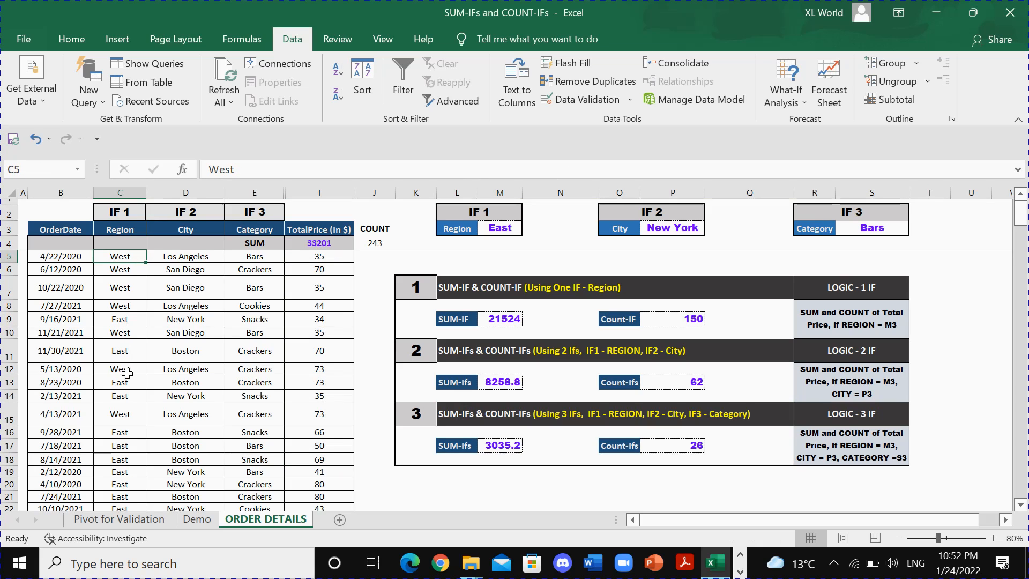
click(499, 229)
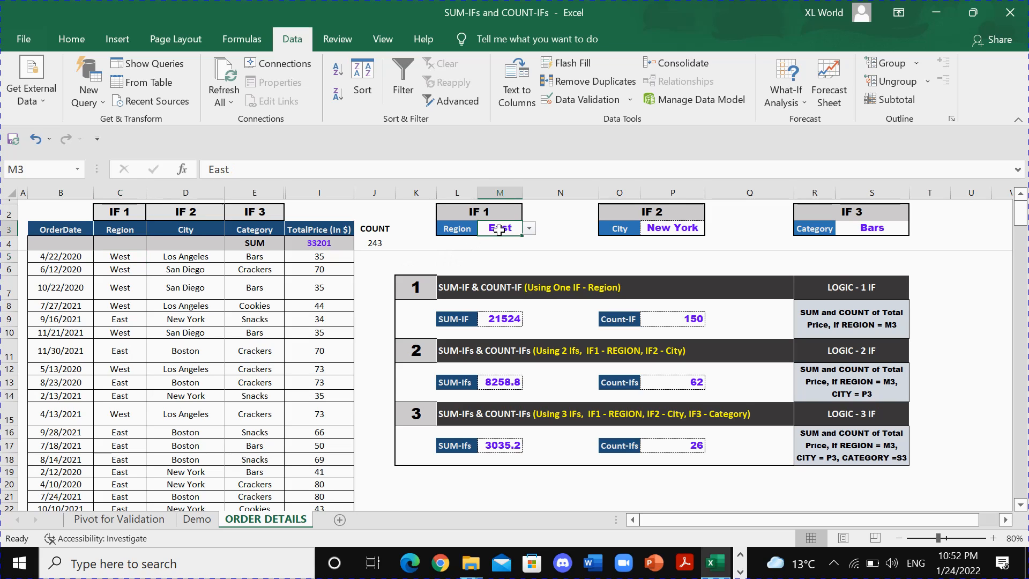
Match the City column to the IF 2 criterion and choose New York in P3.
click(184, 230)
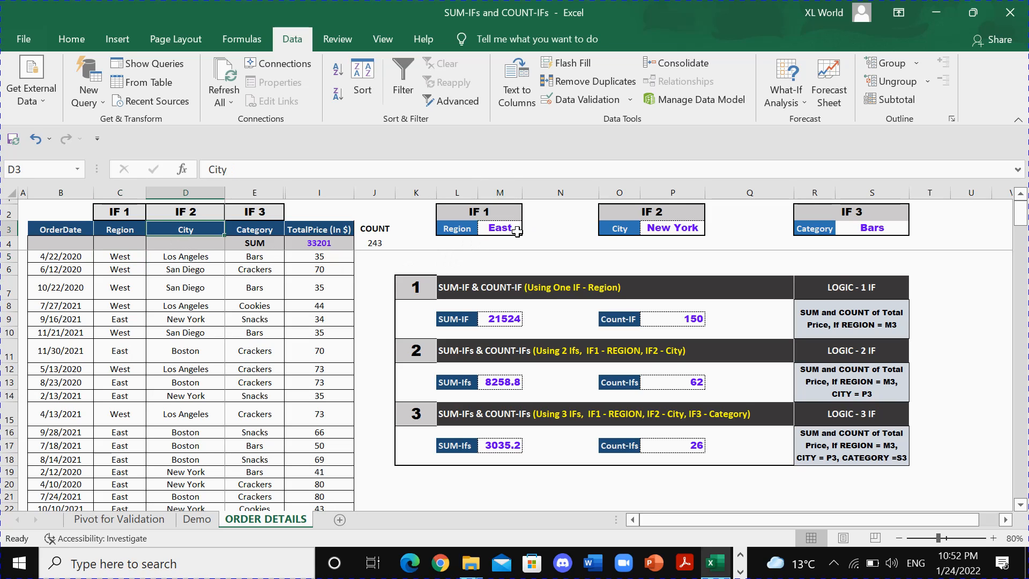
click(674, 229)
click(713, 229)
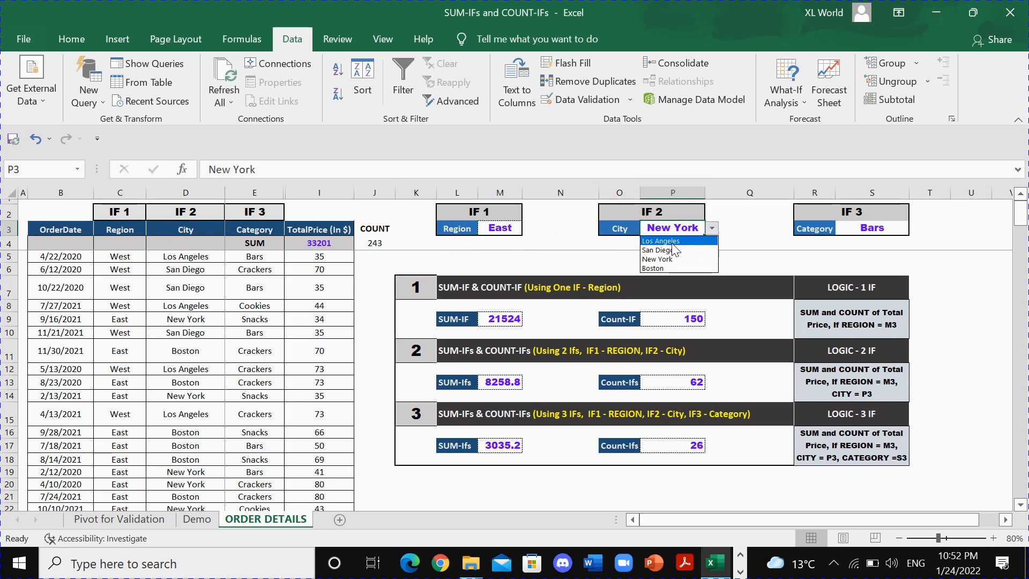
click(667, 259)
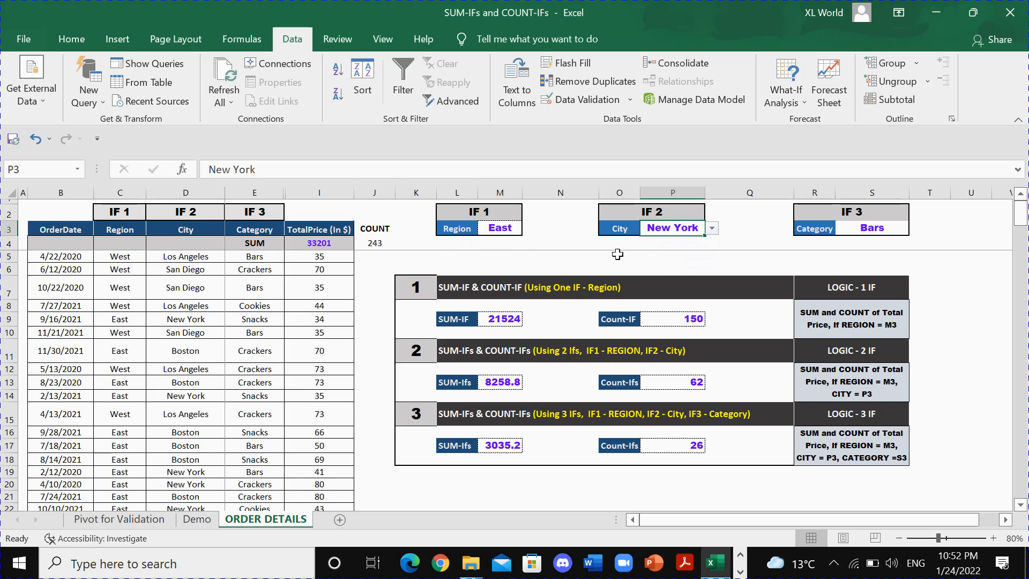
Match the Category column to the IF 3 criterion and choose Bars in S3.
click(897, 231)
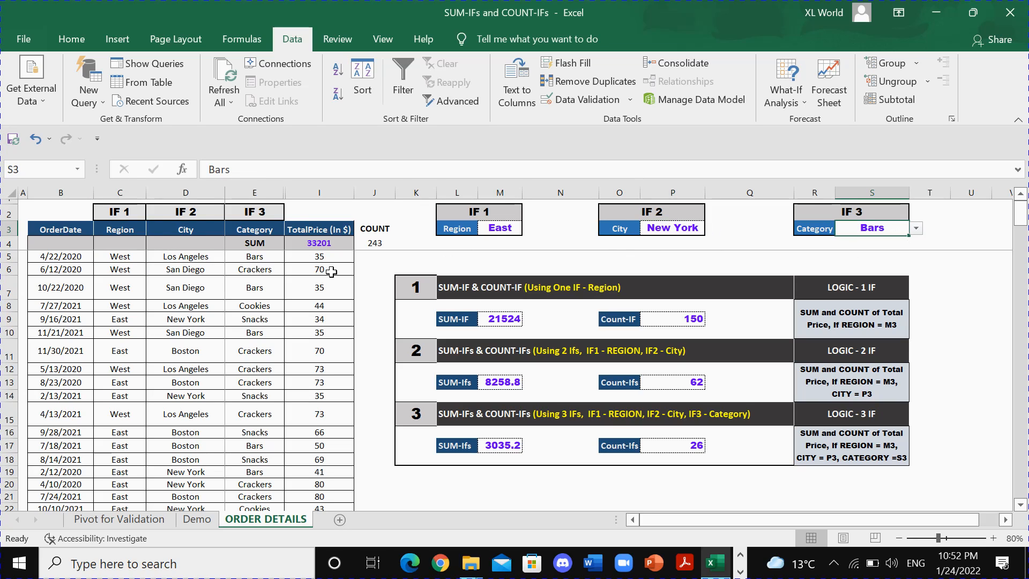
click(262, 232)
key(ctrl+space)
click(261, 231)
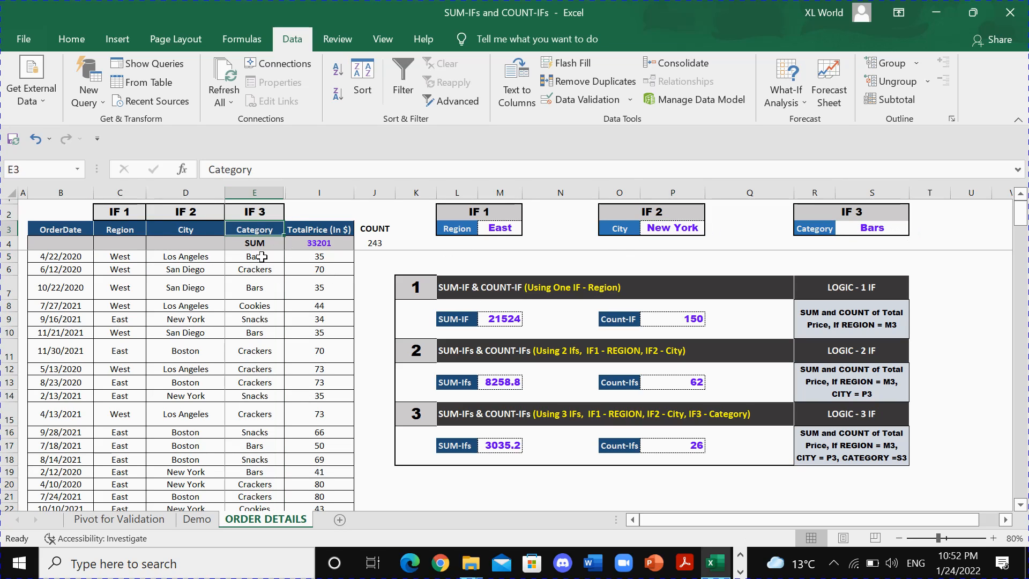
click(867, 228)
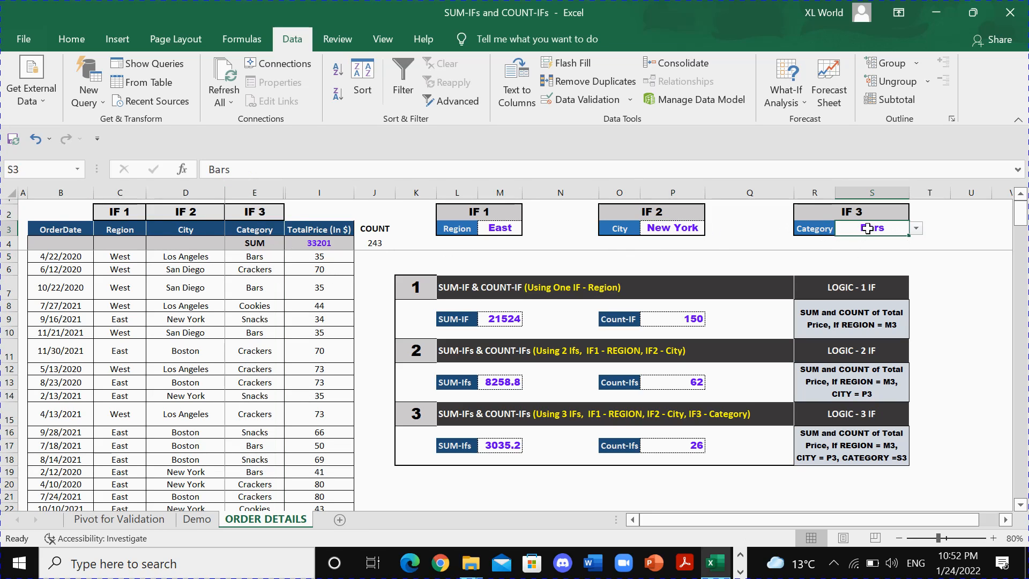
click(916, 228)
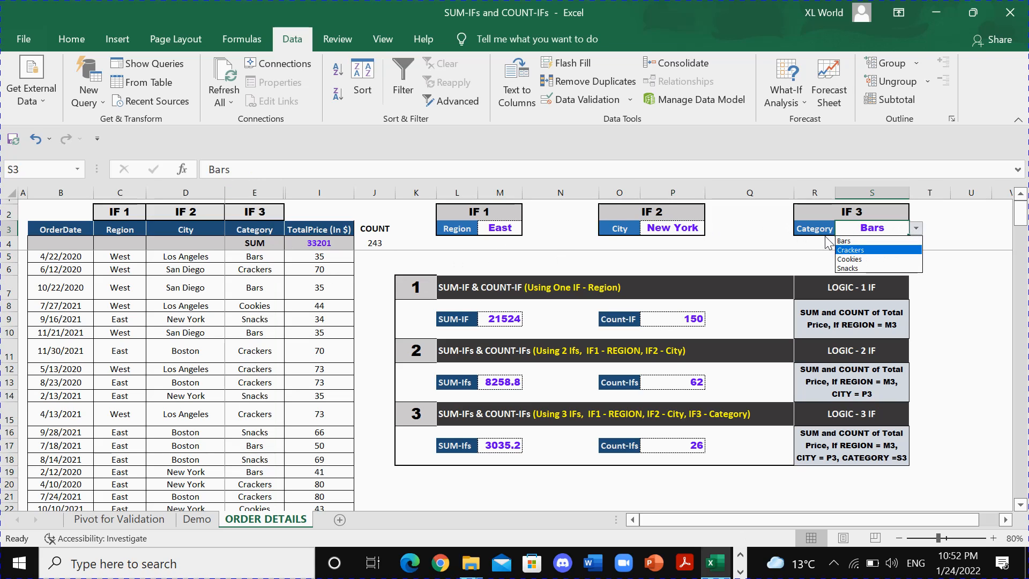
click(846, 242)
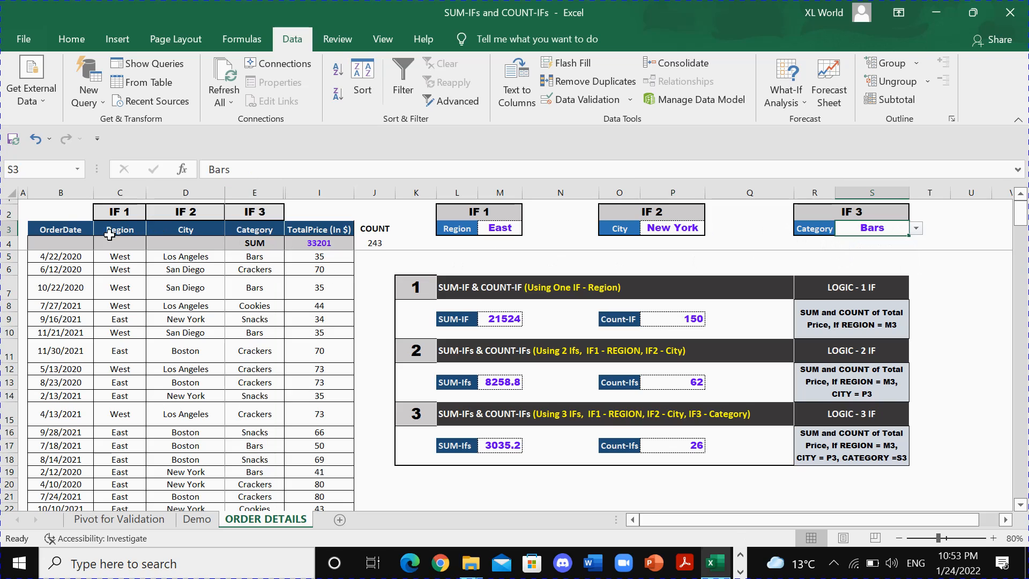
Apply filters to header row 3 and show only the East rows of the Region column.
click(6, 230)
click(403, 80)
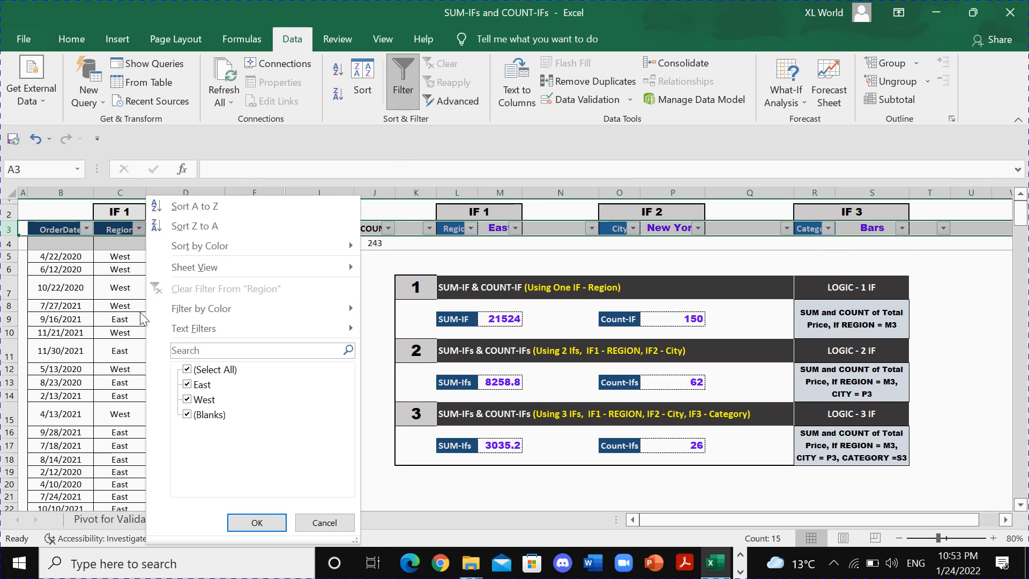
click(138, 229)
click(199, 370)
click(203, 384)
click(257, 522)
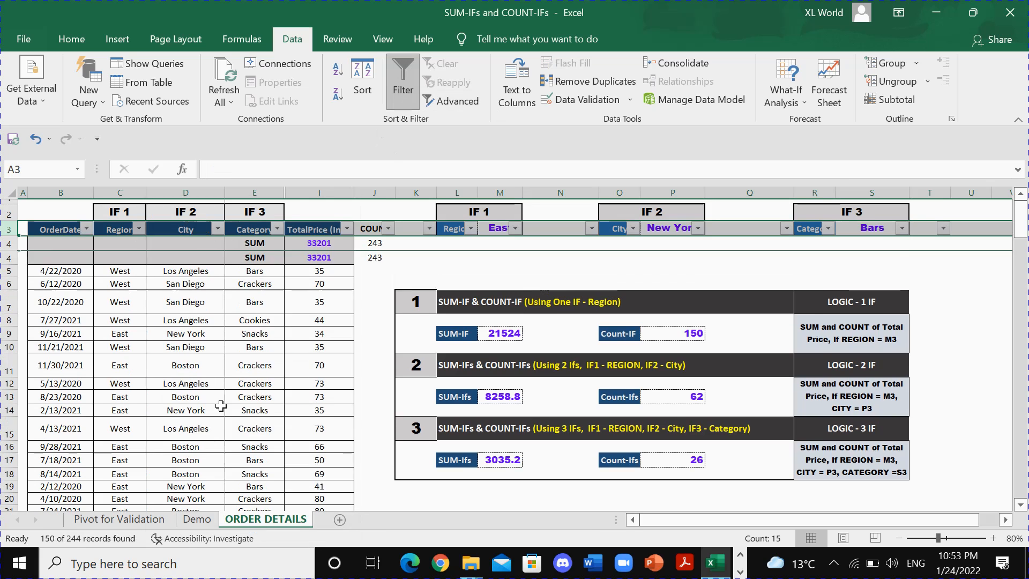
Exclude Boston from the City column's filter so only New York rows are shown.
click(218, 229)
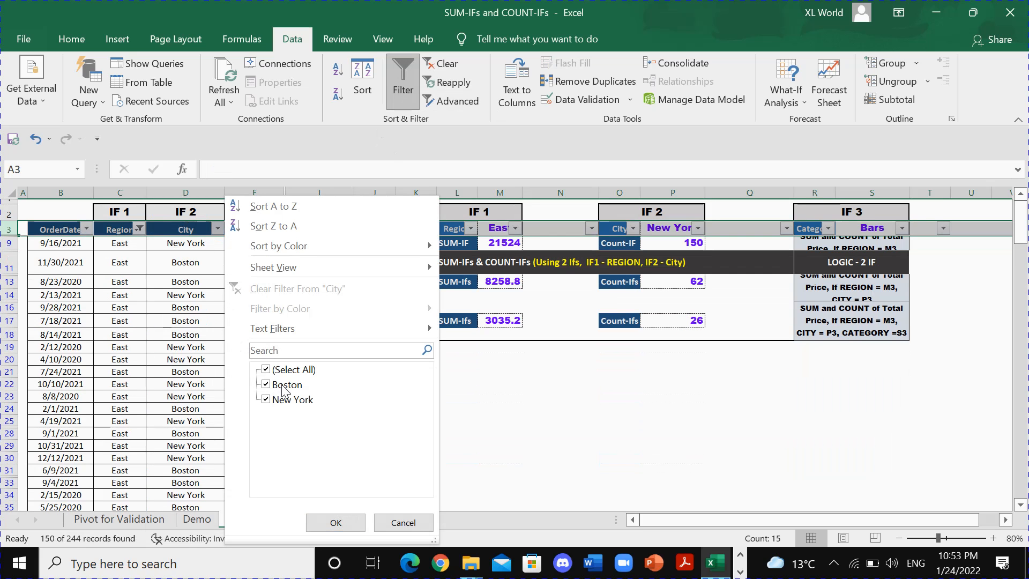
click(284, 386)
click(336, 522)
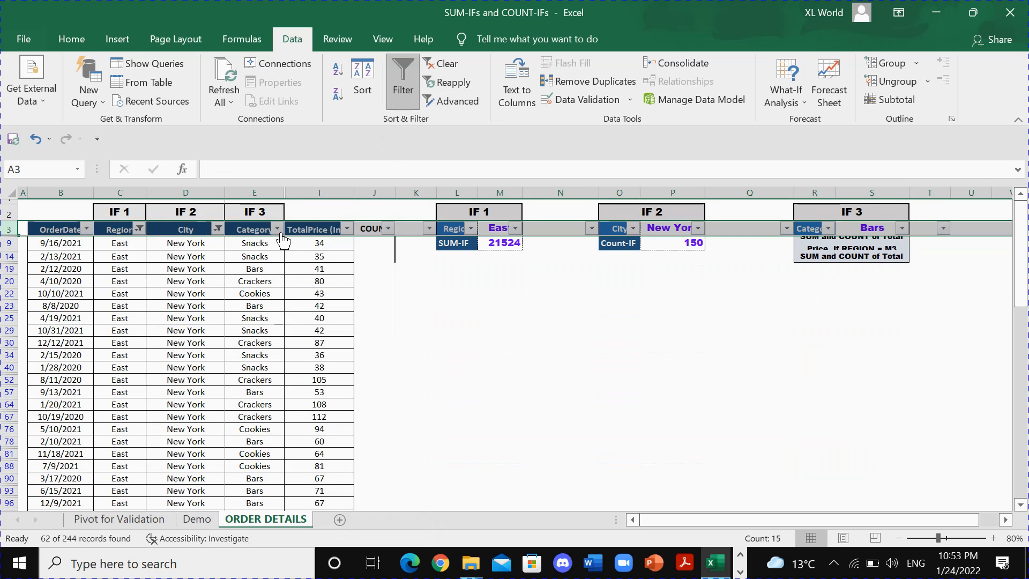
Filter the Category column to show only Bars.
click(277, 229)
click(124, 370)
click(109, 384)
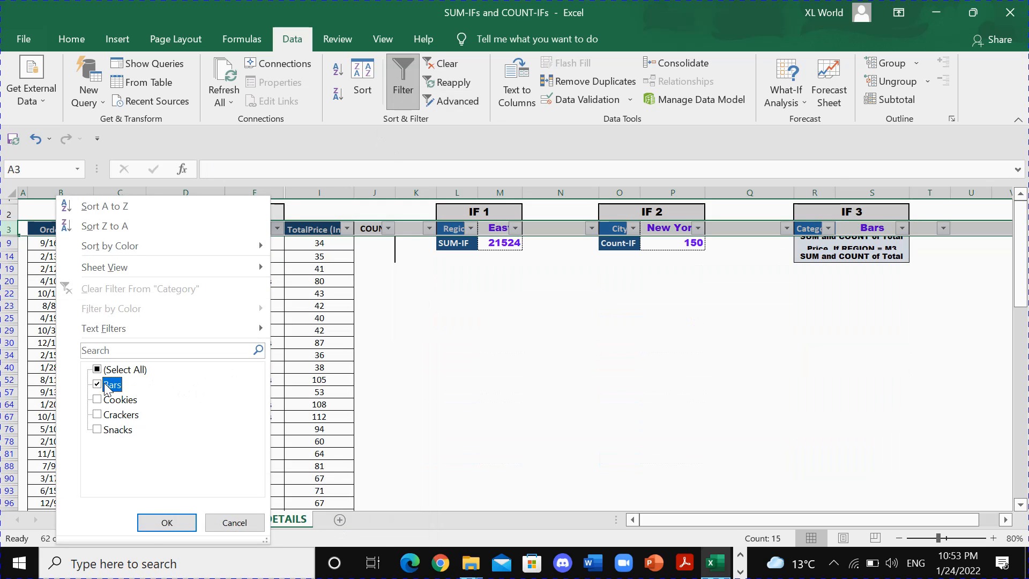
click(167, 522)
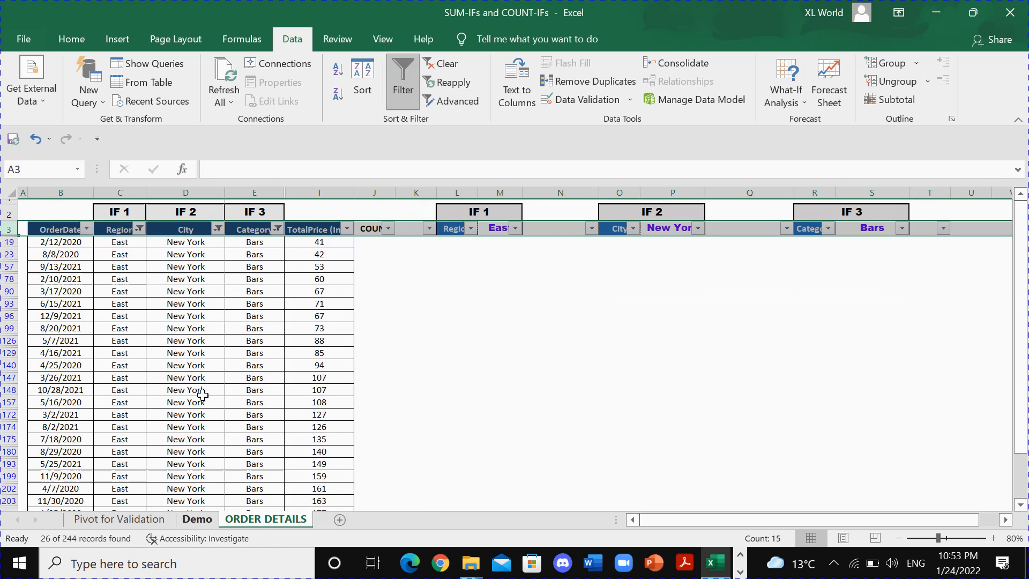
Check the sum and count of all TotalPrice values in the rows filtered to East, New York and Bars.
click(117, 229)
click(173, 231)
click(247, 230)
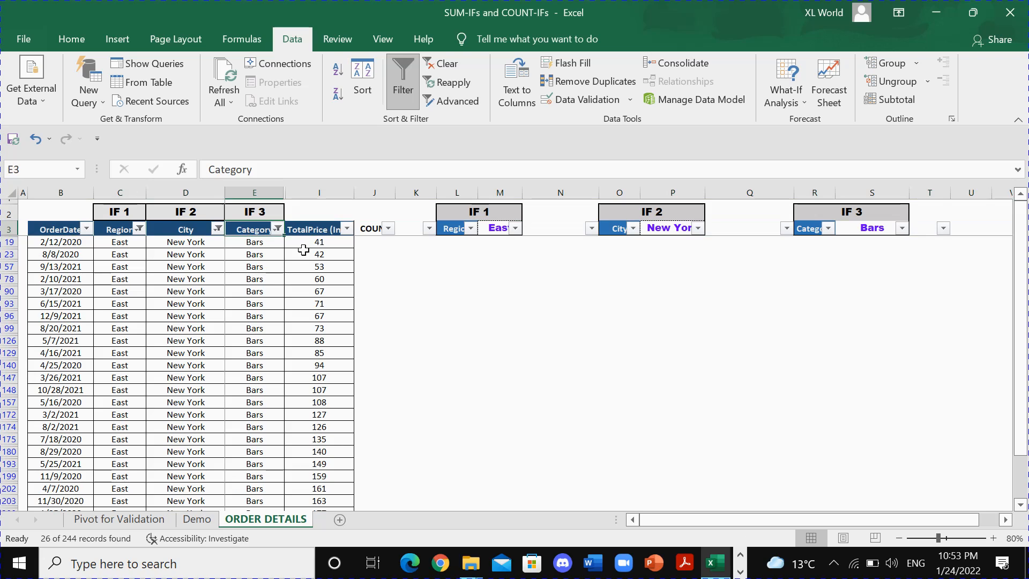
drag(304, 243, 317, 403)
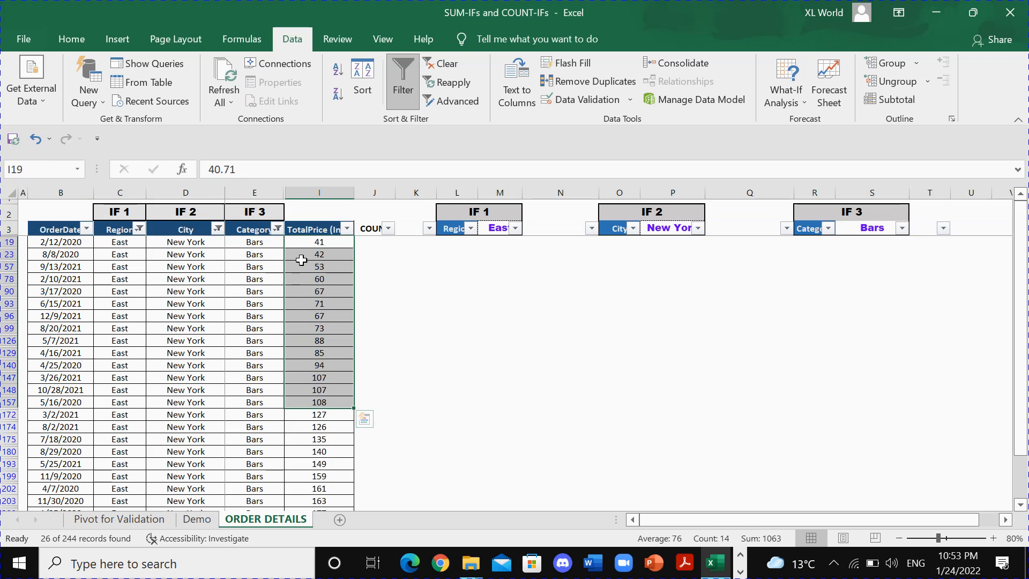
click(305, 242)
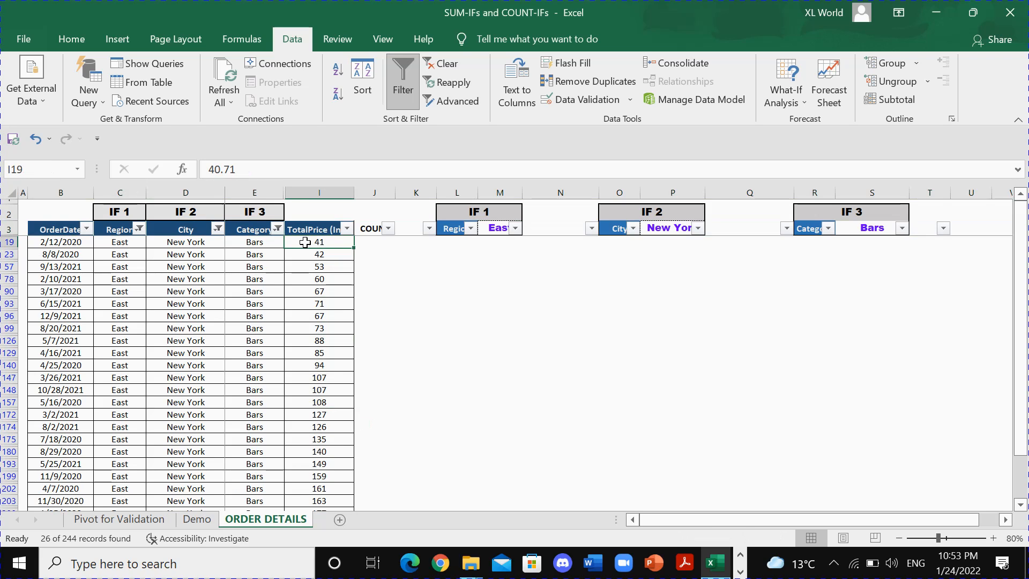
click(313, 254)
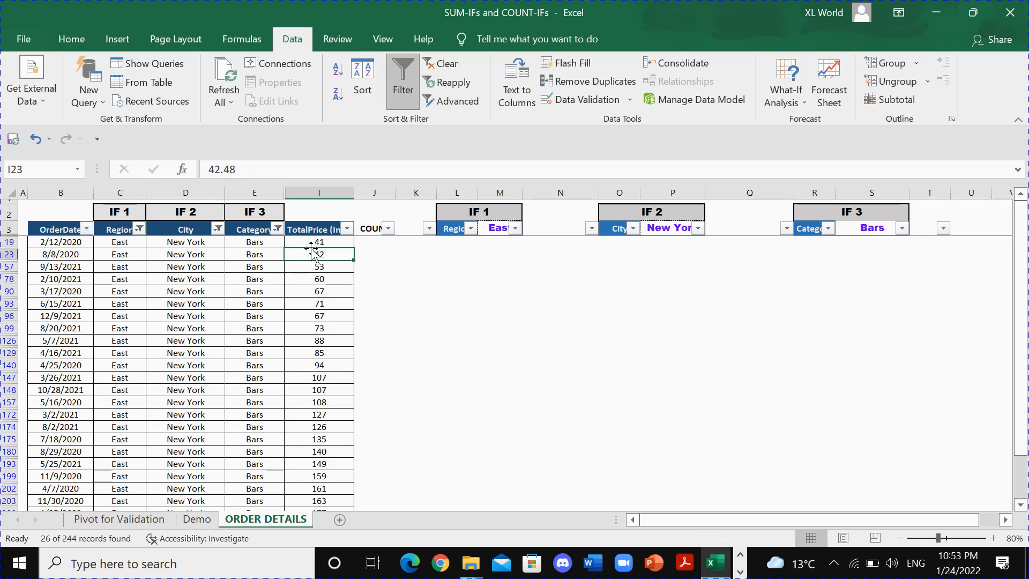
click(309, 242)
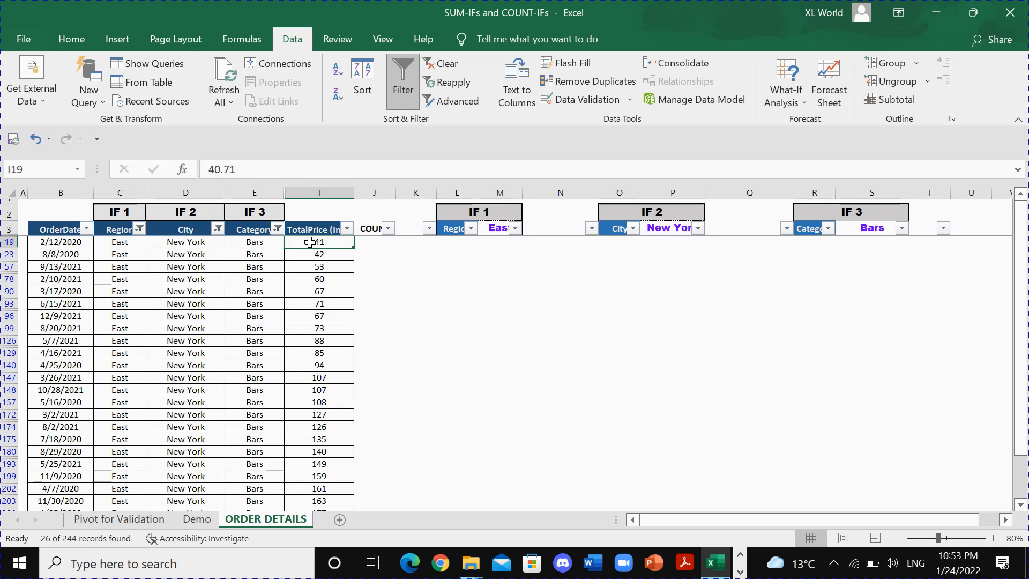
key(ctrl+shift+Down)
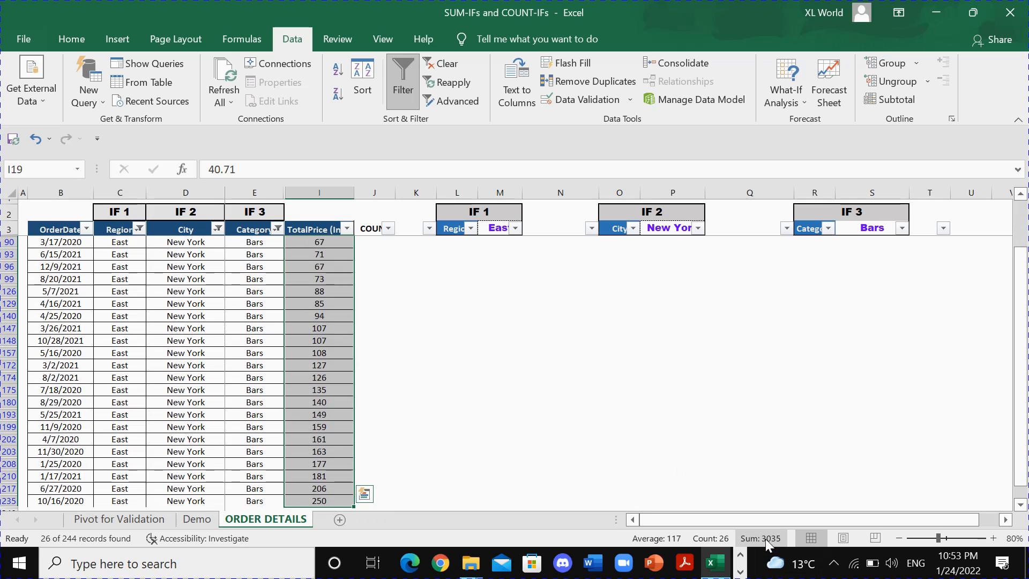
Remove the filters from the order table and return to its first rows.
click(254, 230)
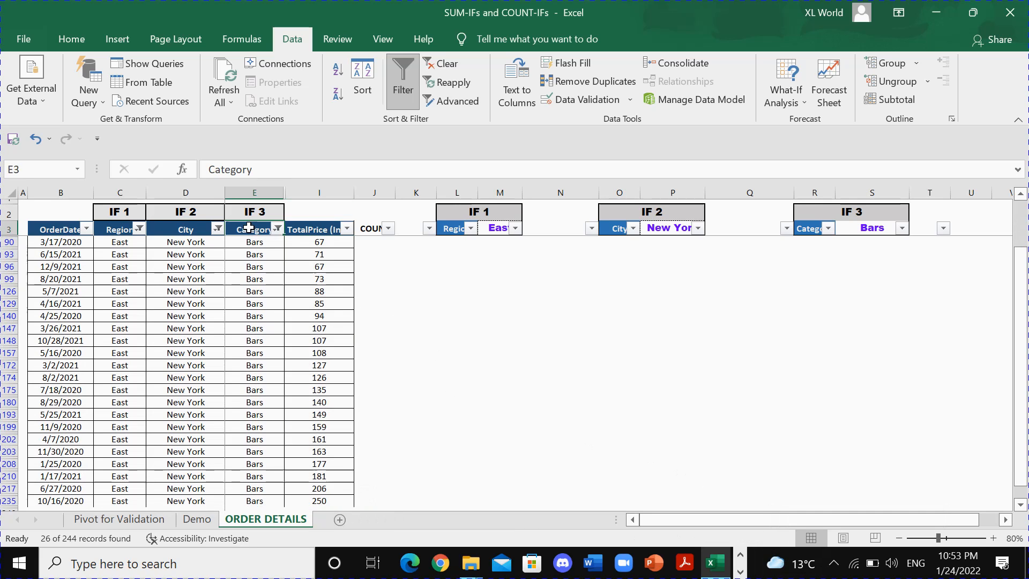
key(ctrl+shift+l)
scroll(544, 347, up, 20)
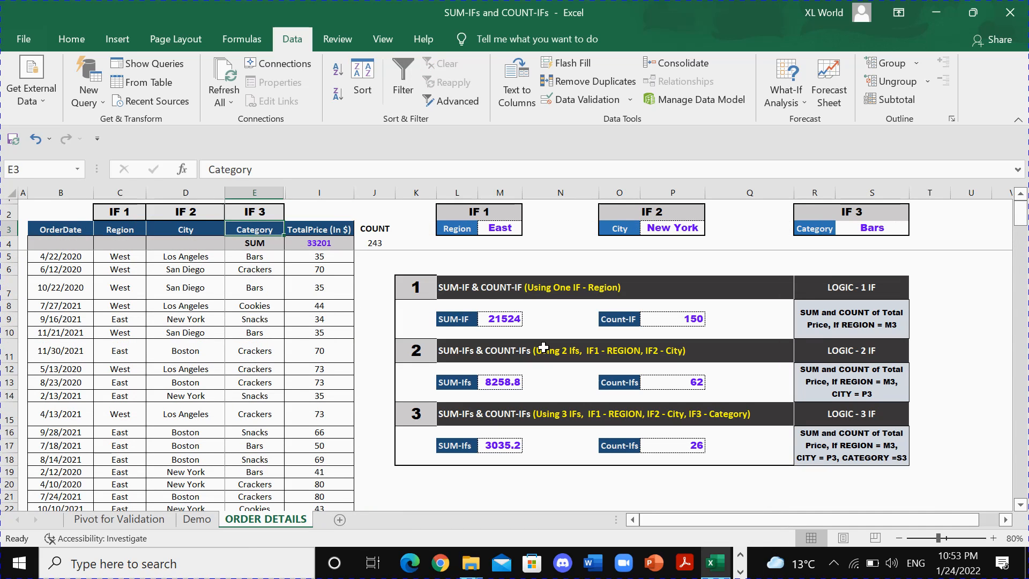
Review the SUM-Ifs formula in M17, the SUM-IF formula in M9 and the TotalPrice sum formula in I4.
click(495, 447)
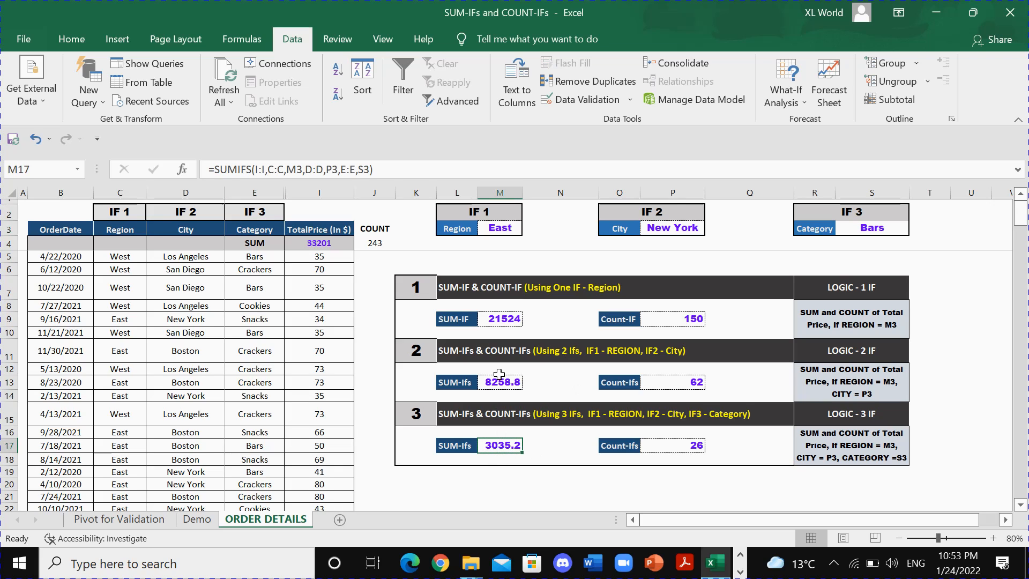
click(496, 320)
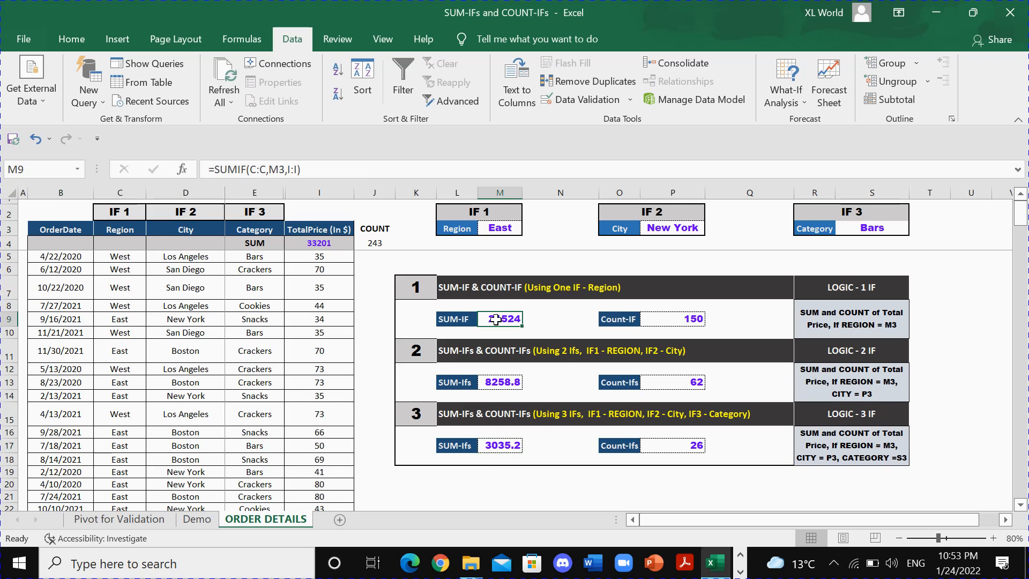
click(264, 246)
click(311, 243)
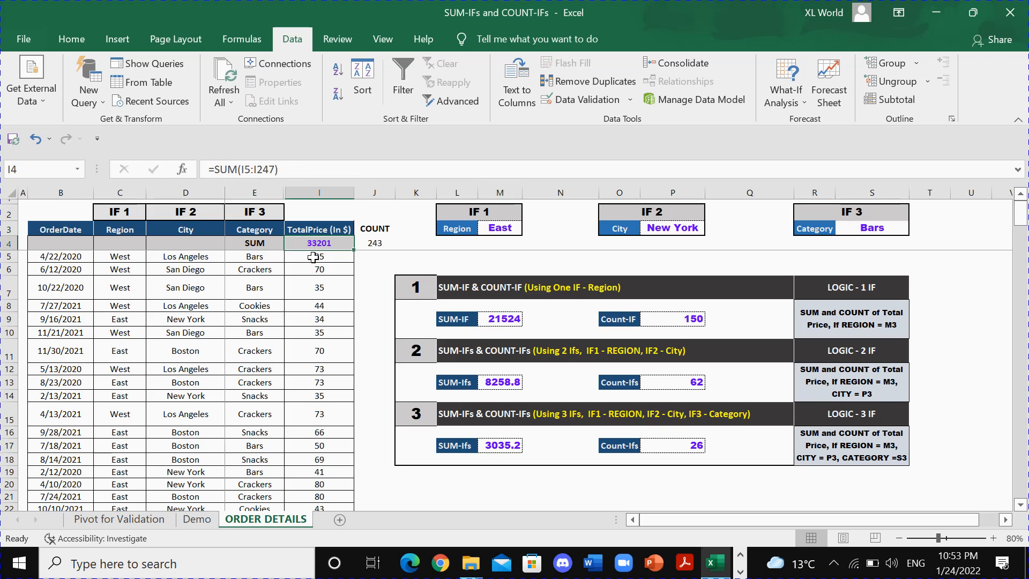
drag(313, 258, 321, 398)
Compare the two-condition SUM-Ifs formula in M13 with the single-condition SUM-IF formula in M9.
click(470, 384)
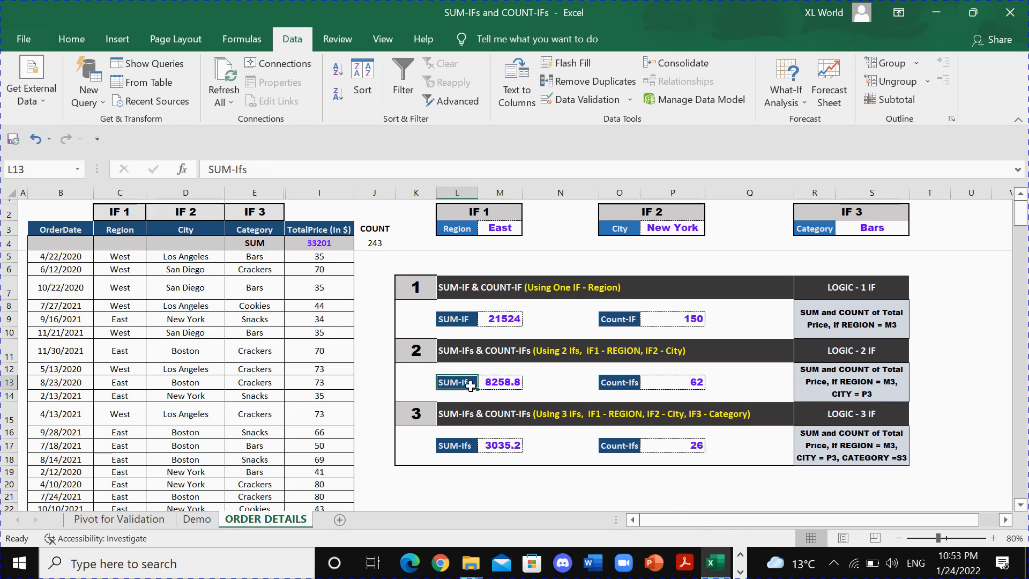
click(494, 383)
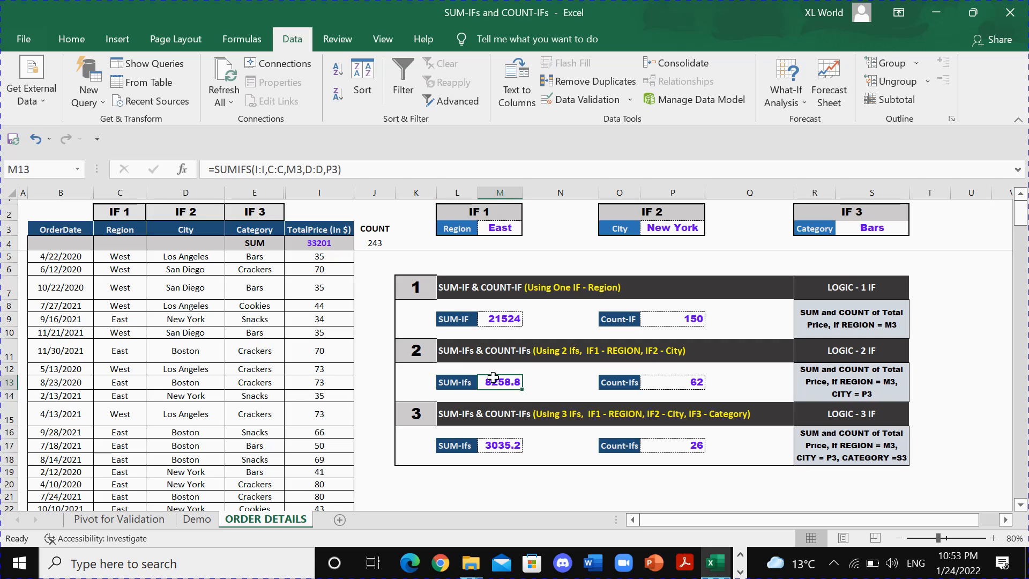
click(454, 320)
click(500, 321)
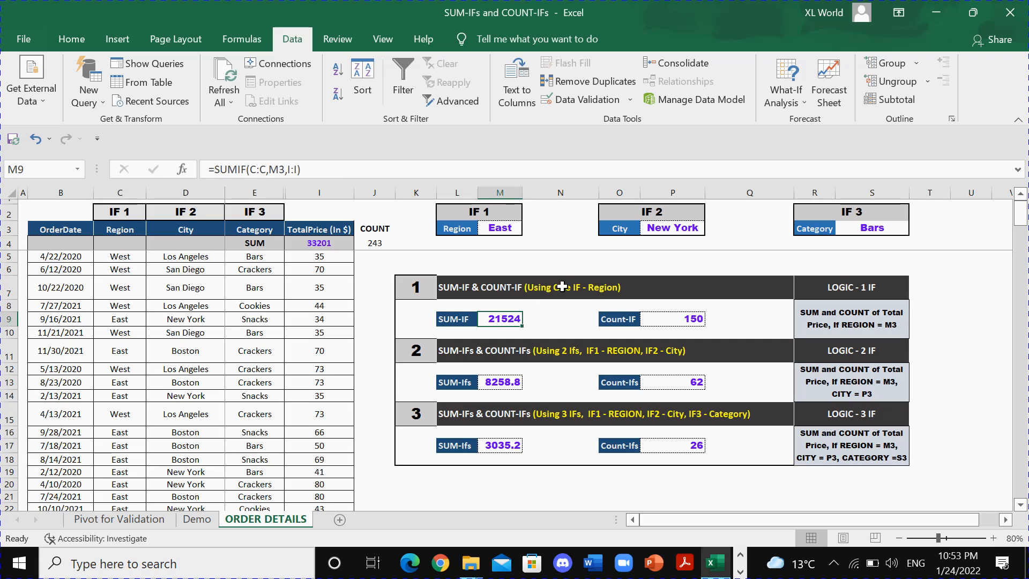
drag(462, 383, 503, 382)
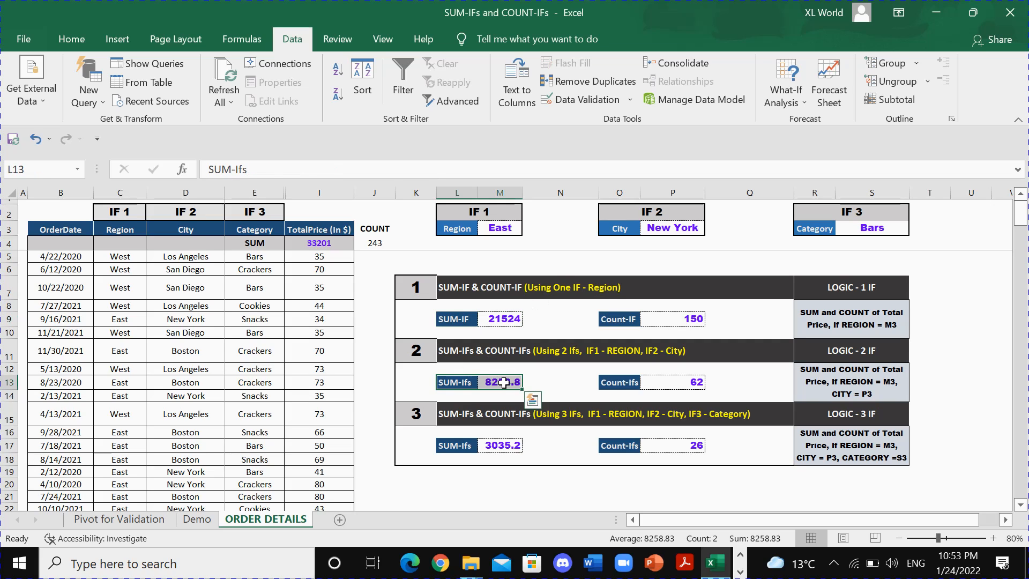
click(503, 383)
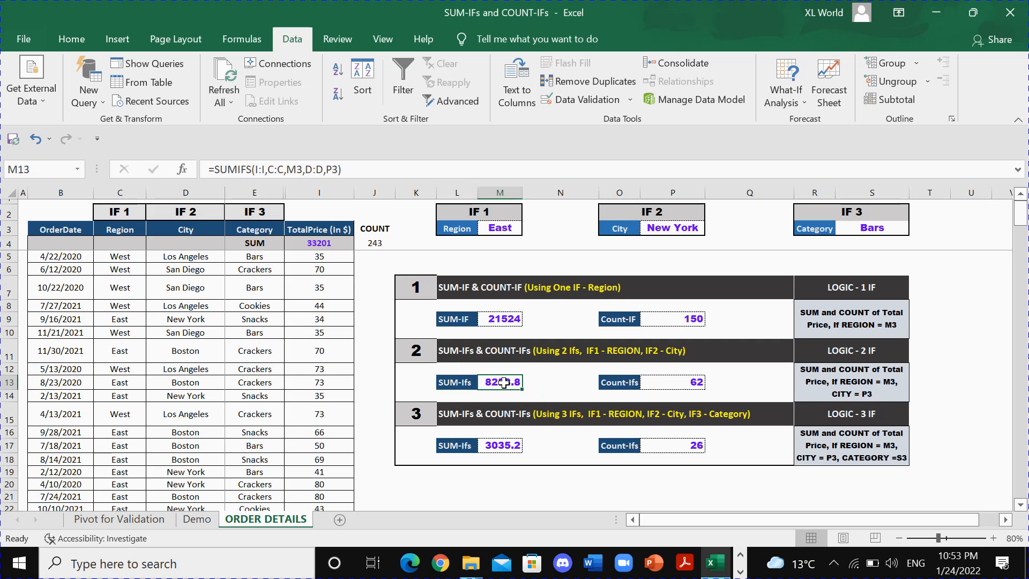
Relate the Region and City columns and the city choices in P3 to the two-condition SUM-Ifs formula in M13.
click(119, 229)
click(126, 261)
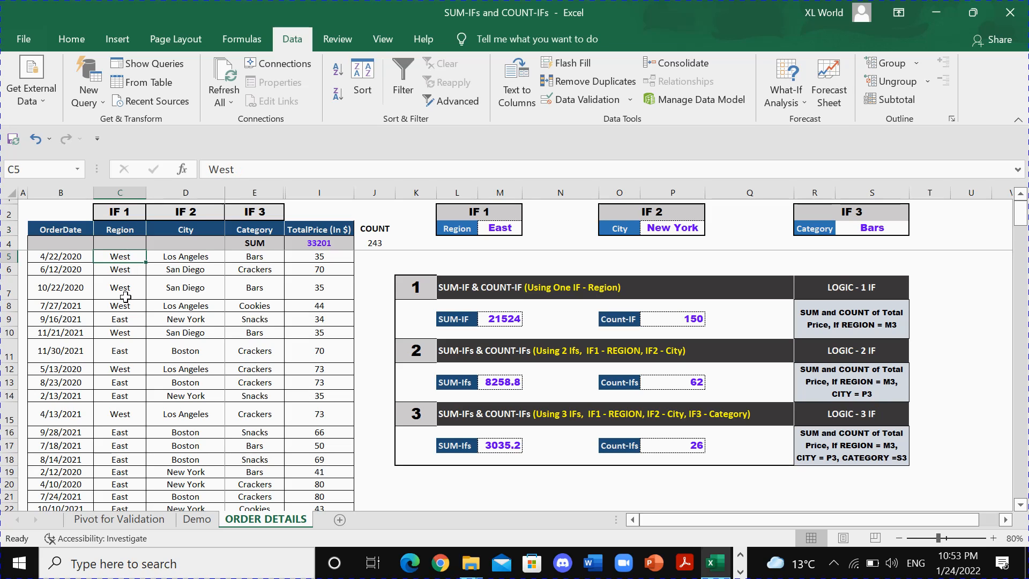
click(173, 230)
click(673, 231)
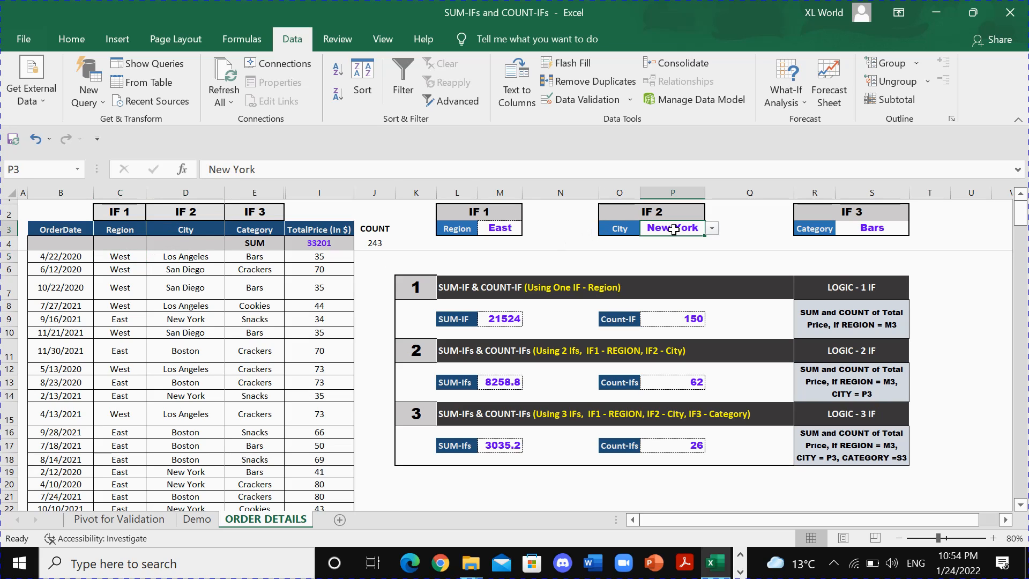
click(710, 229)
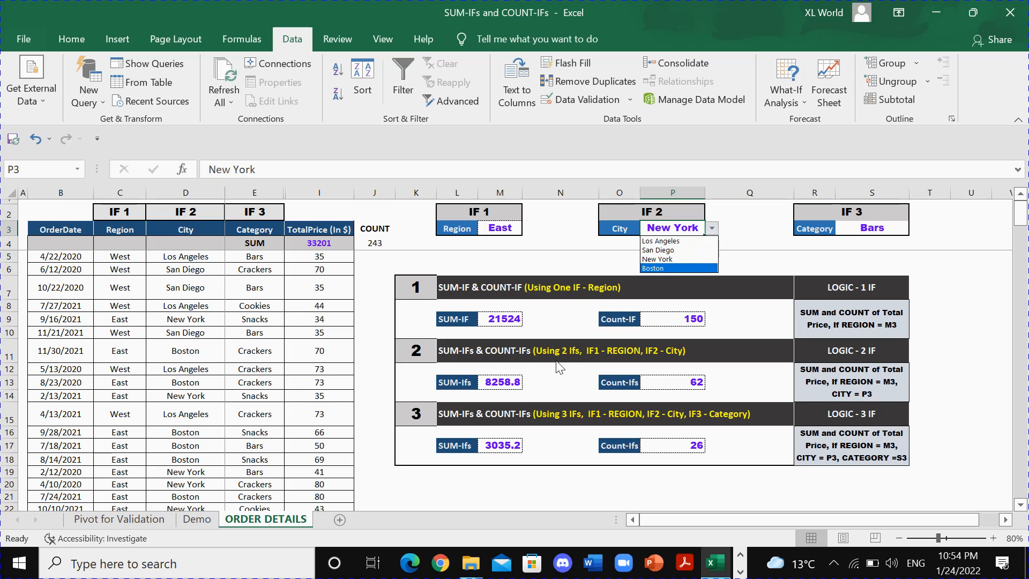
click(512, 385)
click(512, 385)
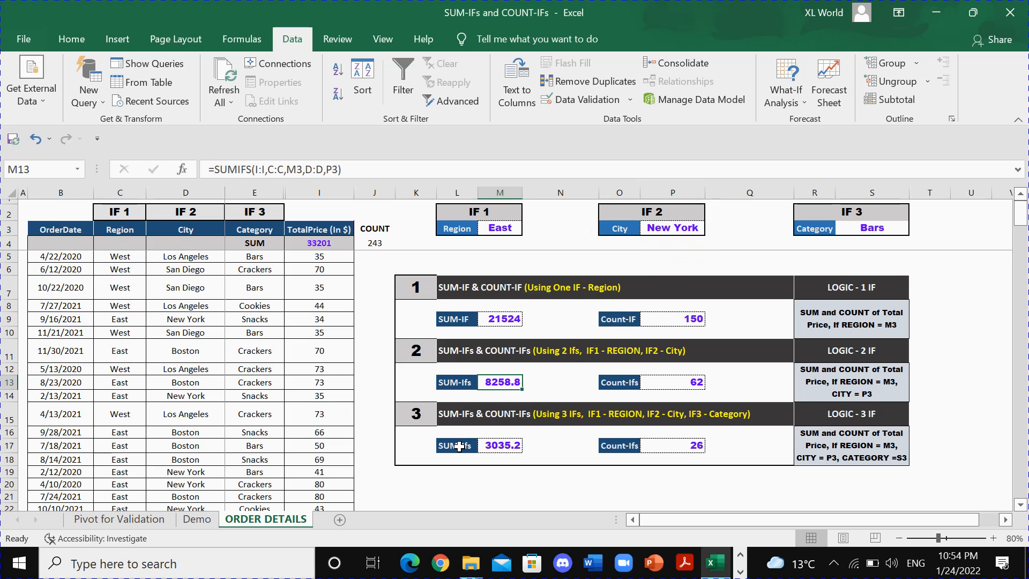
Review the three-condition SUM-Ifs formula in M17 against the Region, City and Category column headers.
drag(456, 446, 485, 446)
click(496, 447)
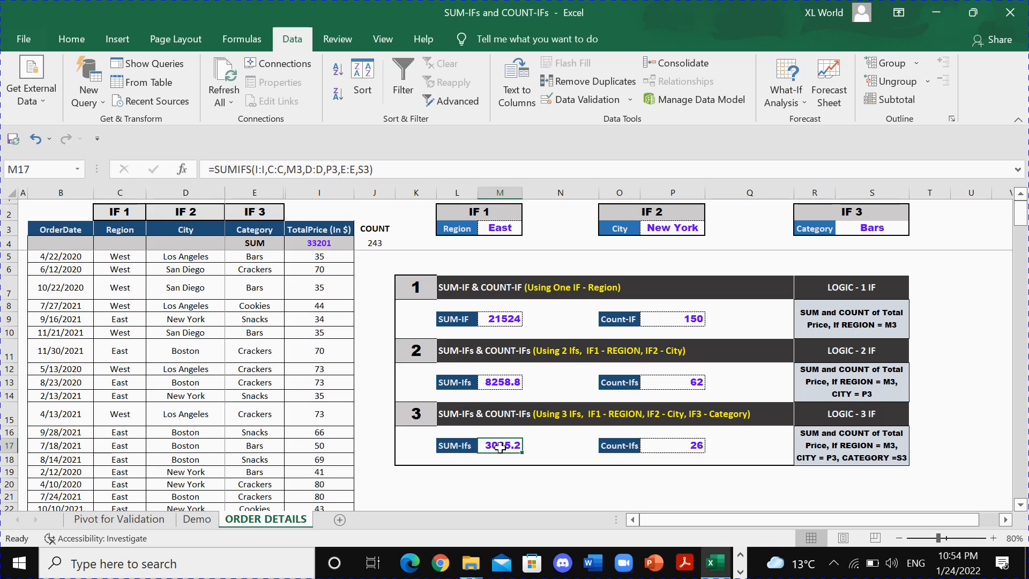
click(131, 231)
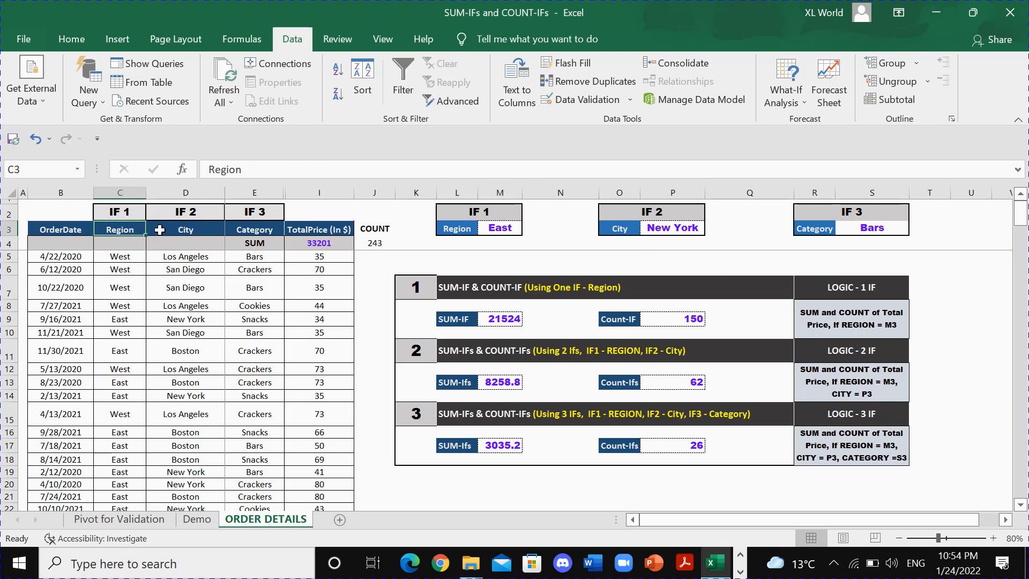
click(187, 230)
click(242, 230)
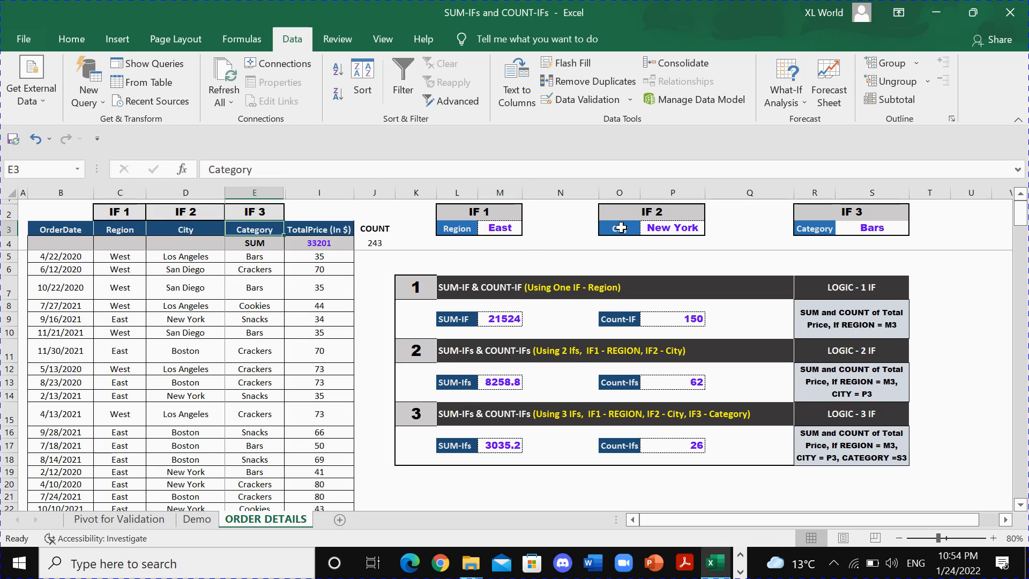
Check the criteria in M3 and P3, choose Bars as the category in S3, and view the SUM-Ifs formula in M17.
click(501, 226)
click(667, 232)
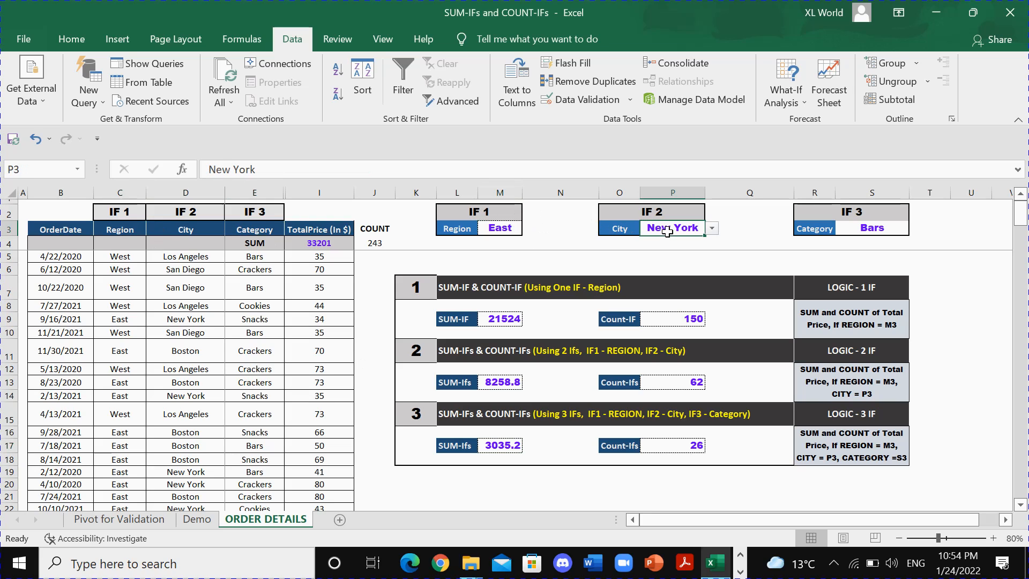
click(871, 230)
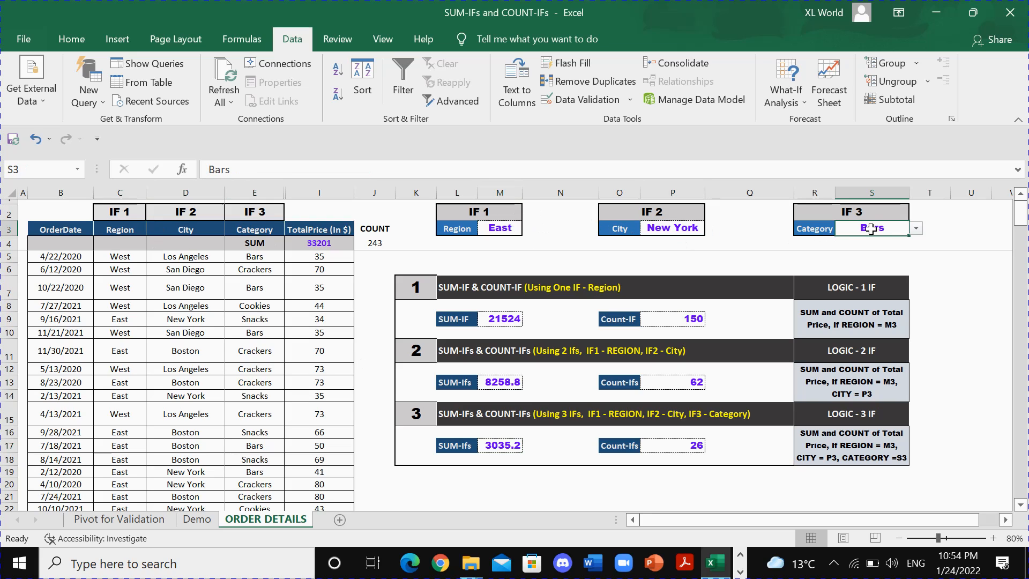
click(915, 229)
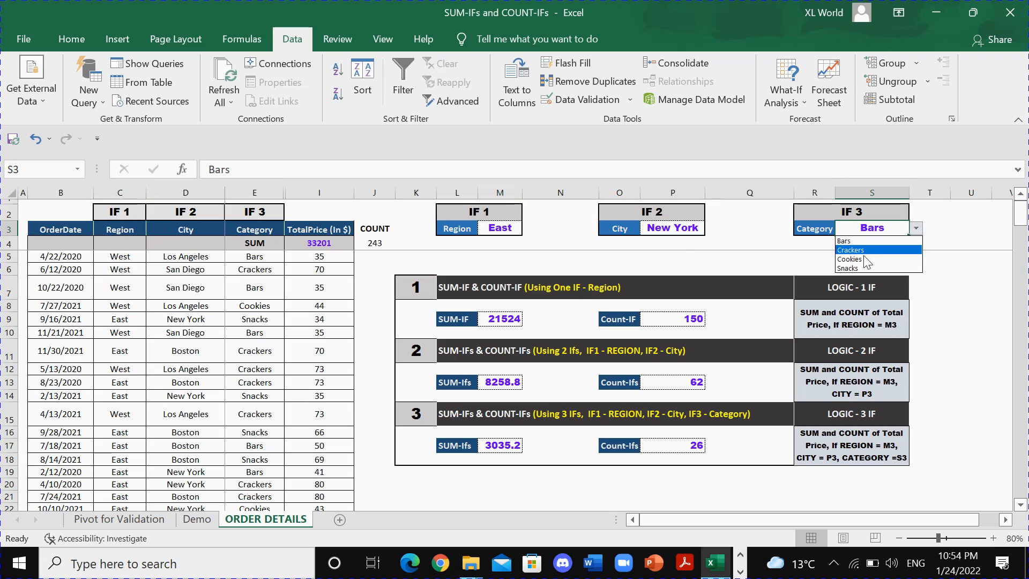
click(852, 241)
click(503, 444)
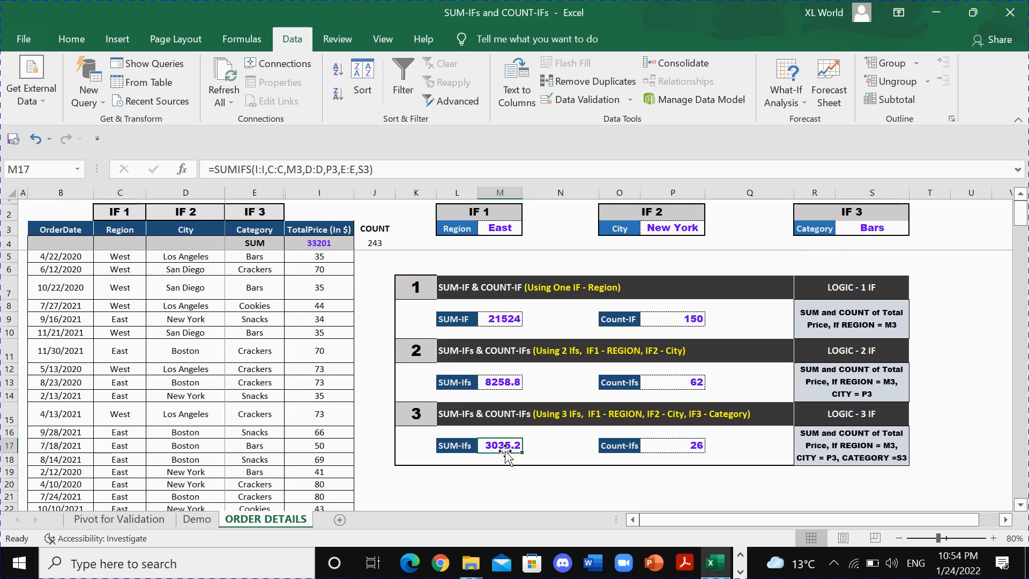
Compare the sum formulas in M9, M13 and M17 and look over condition columns C to E.
click(497, 322)
click(498, 381)
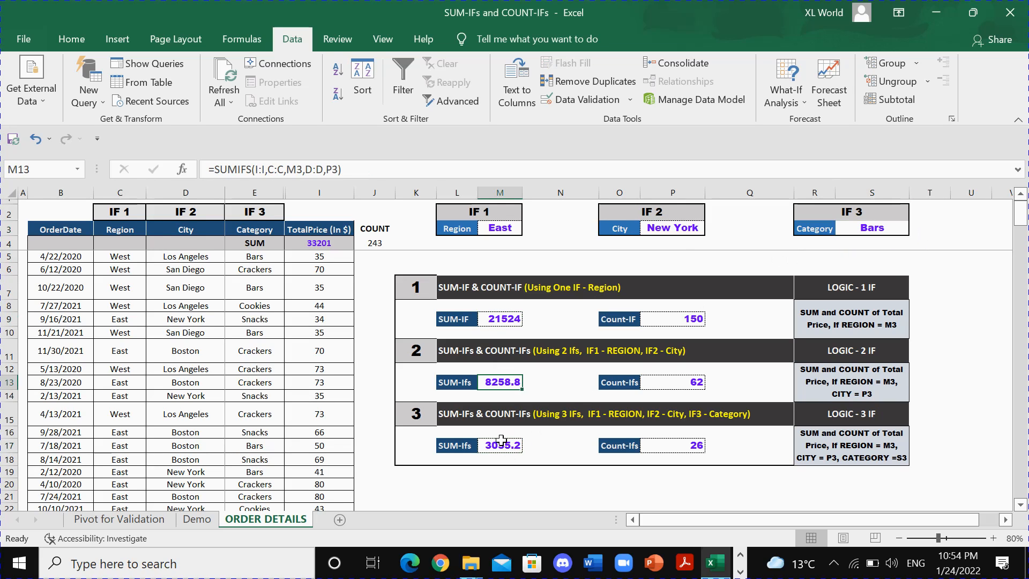
click(500, 446)
drag(419, 418, 514, 417)
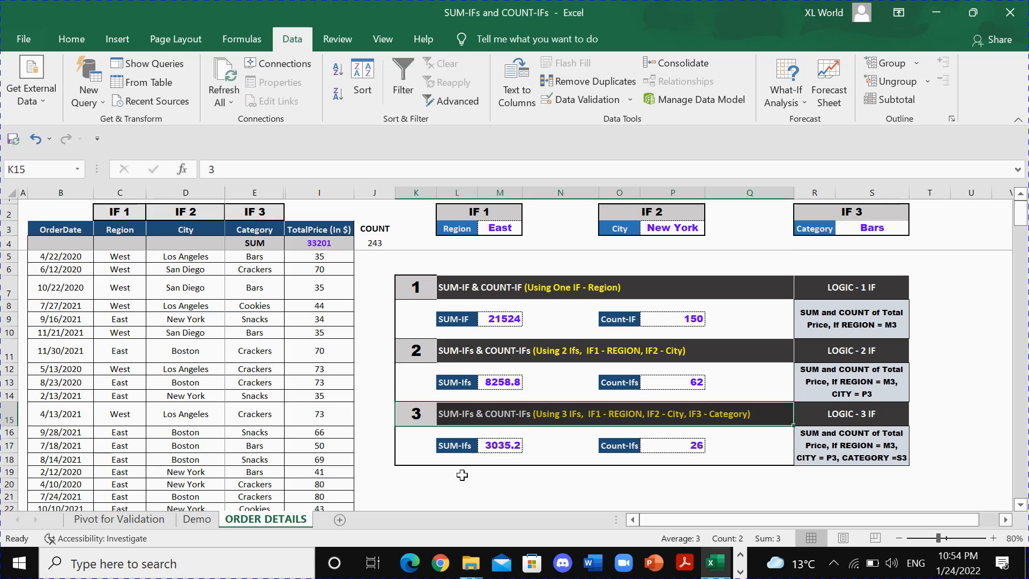
click(407, 476)
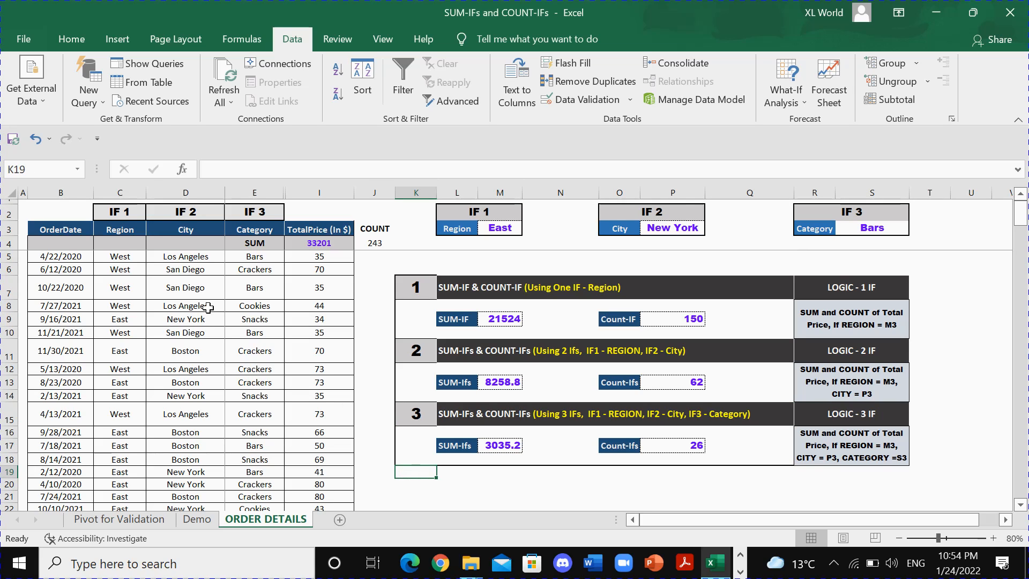
drag(214, 192, 241, 191)
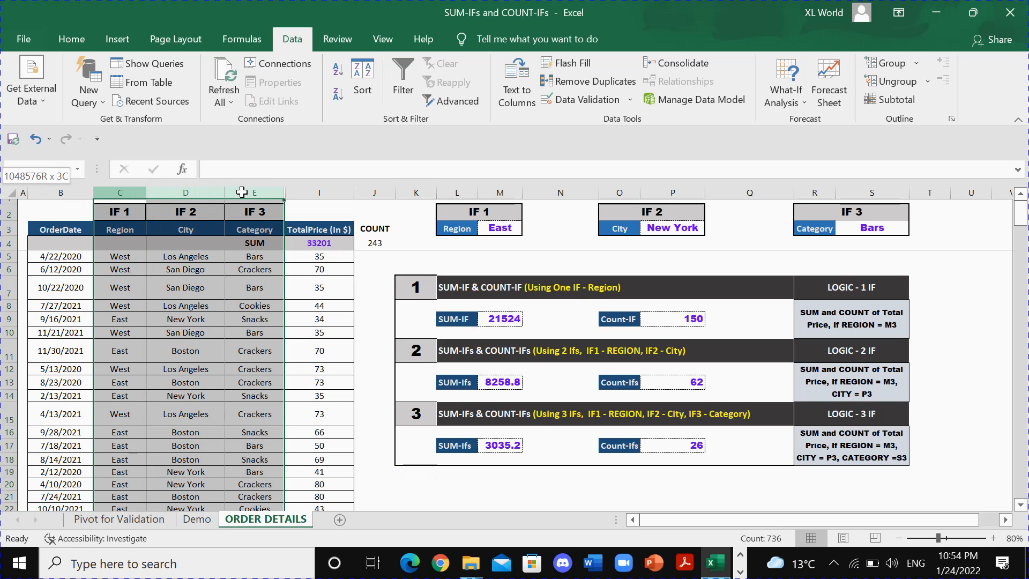
drag(242, 192, 241, 192)
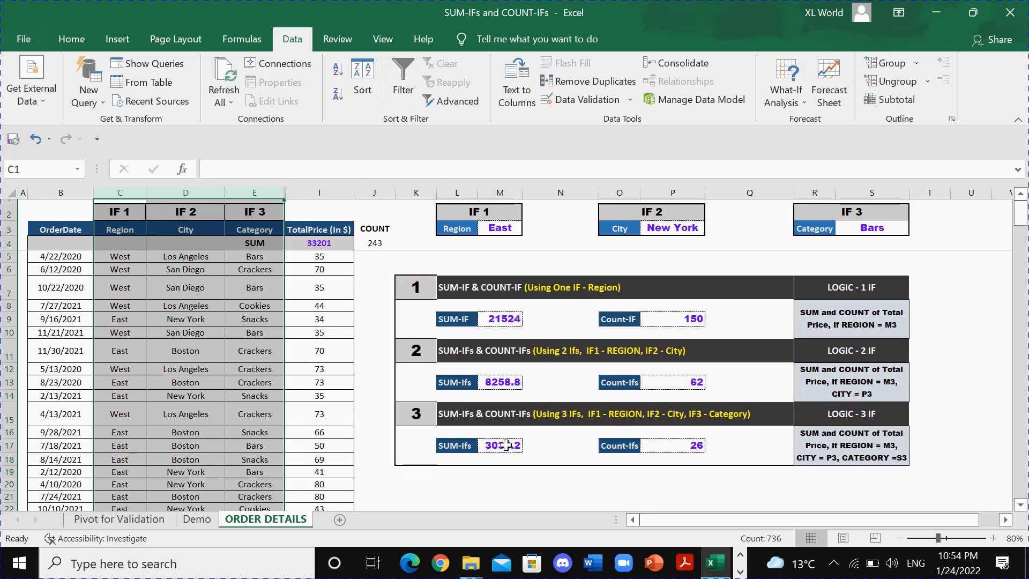
Go from the SUM-IF labels to the Count-IF formula in P9 and inspect the Region column it counts.
click(453, 320)
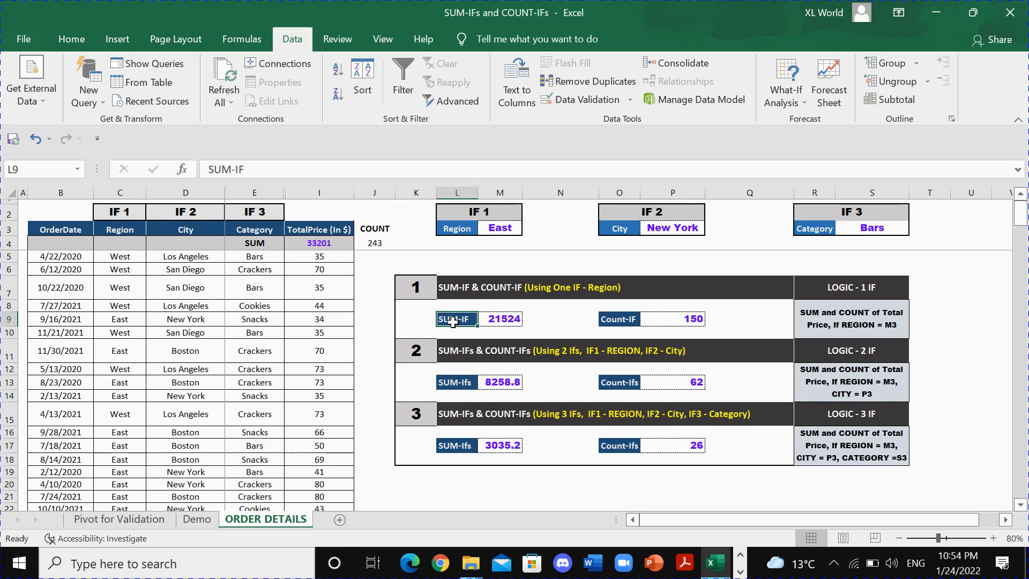
click(459, 383)
click(615, 322)
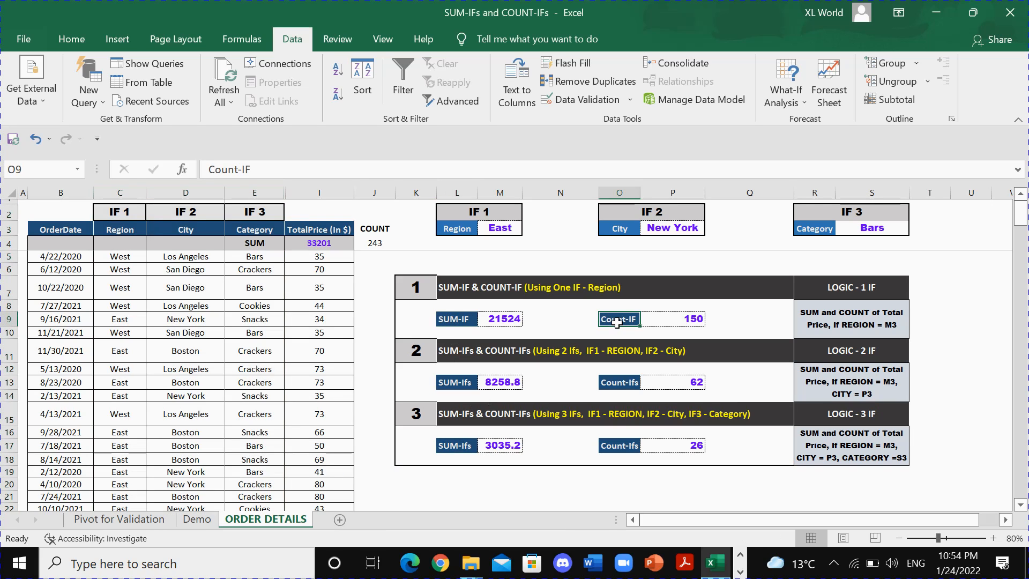
click(661, 320)
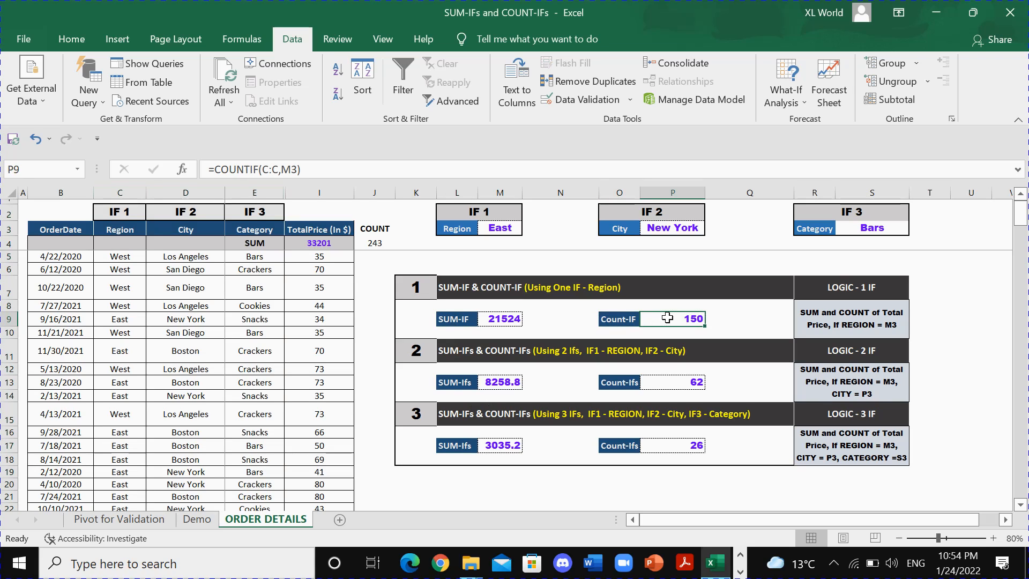
click(126, 258)
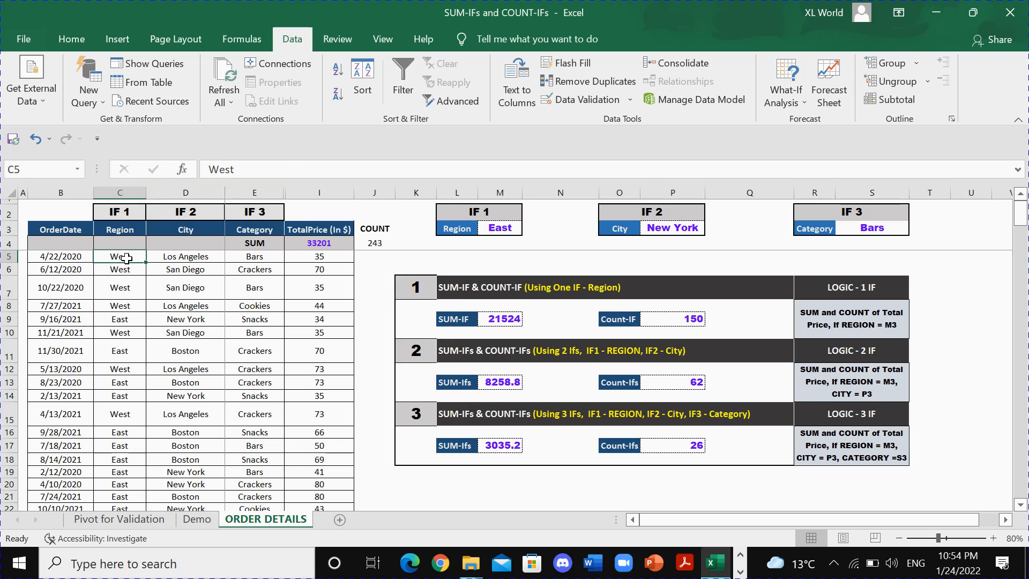
Examine the two-condition Count-Ifs formula in P13 together with its region and city criteria in M3 and P3.
click(624, 384)
click(666, 384)
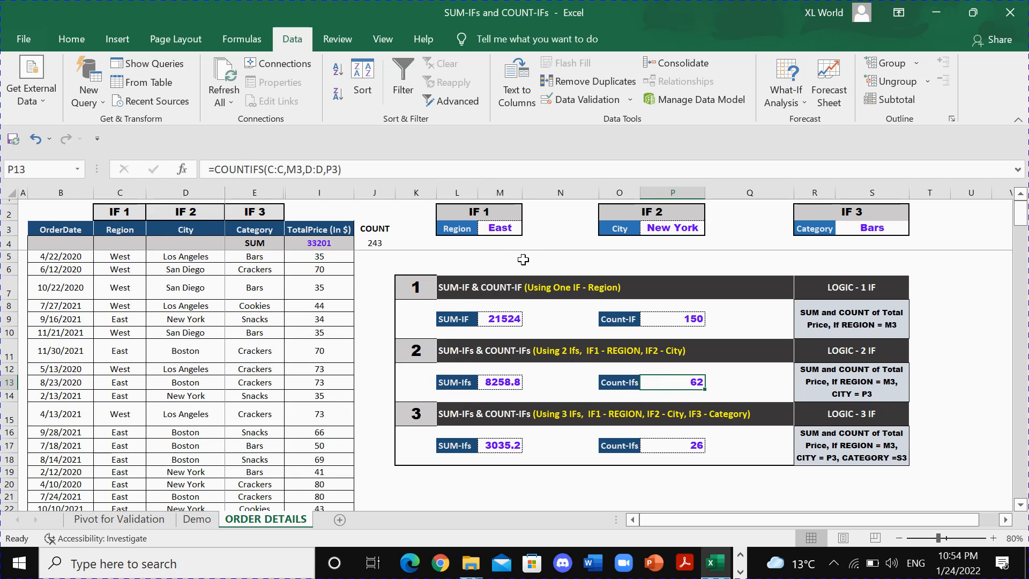
click(497, 228)
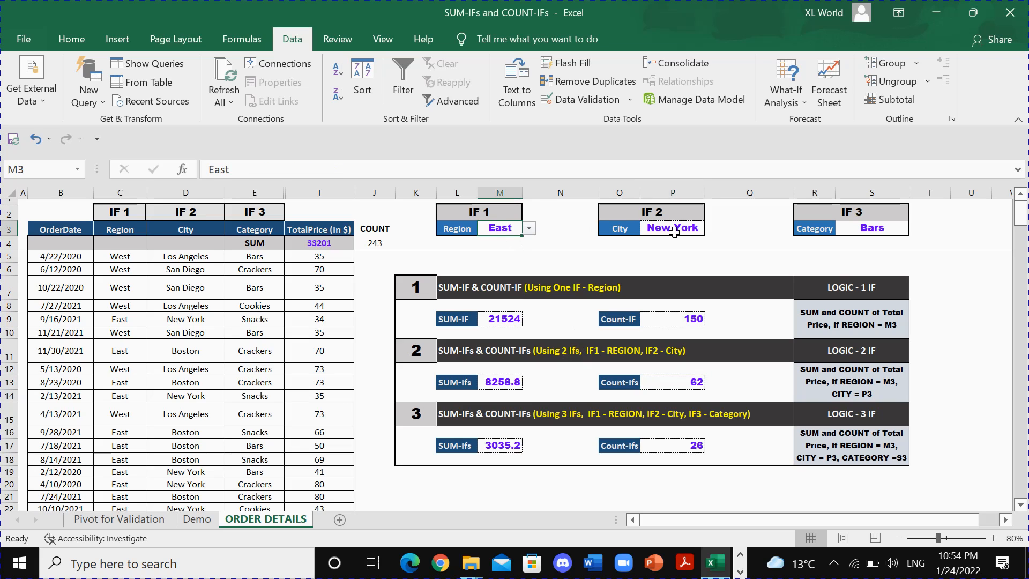
click(674, 231)
click(679, 381)
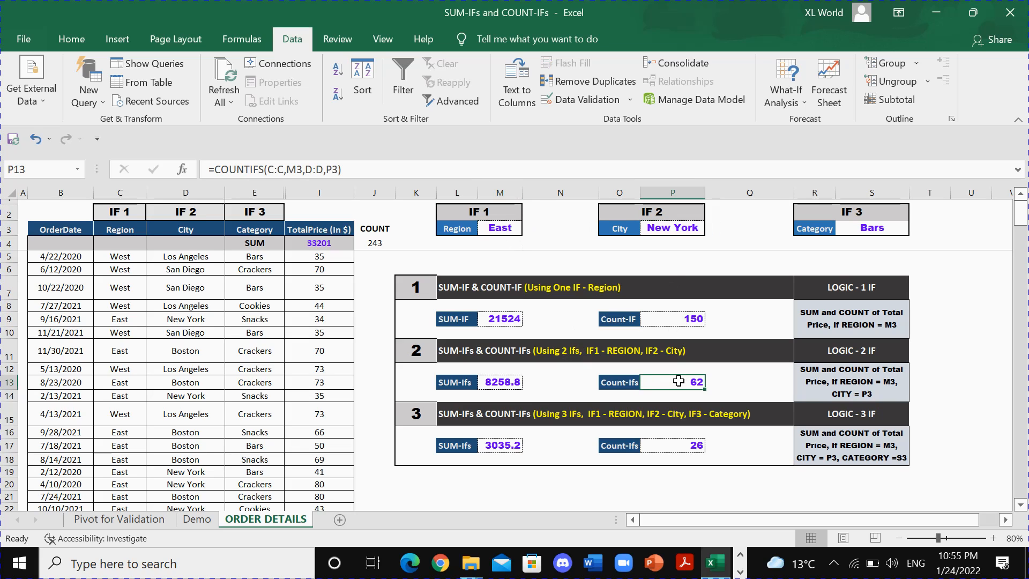
Examine the three-condition Count-Ifs formula in P17 together with its criteria in M3, P3 and S3.
click(651, 449)
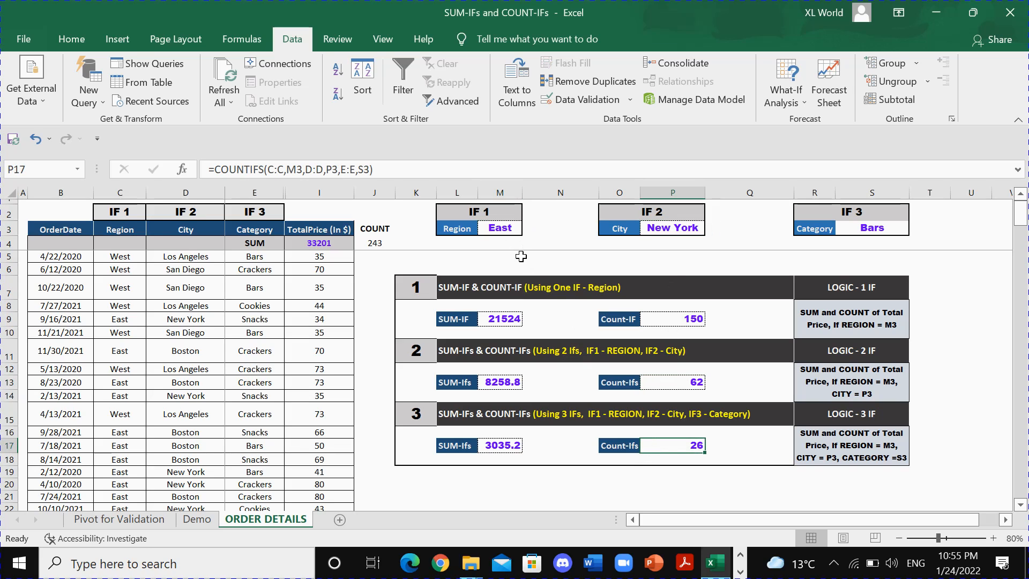
click(499, 230)
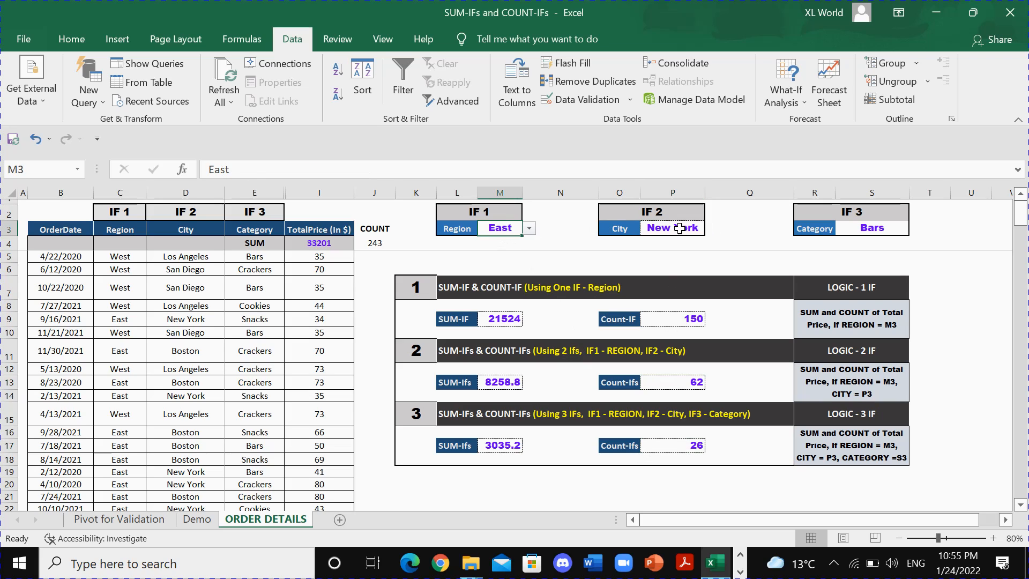
click(678, 228)
click(868, 229)
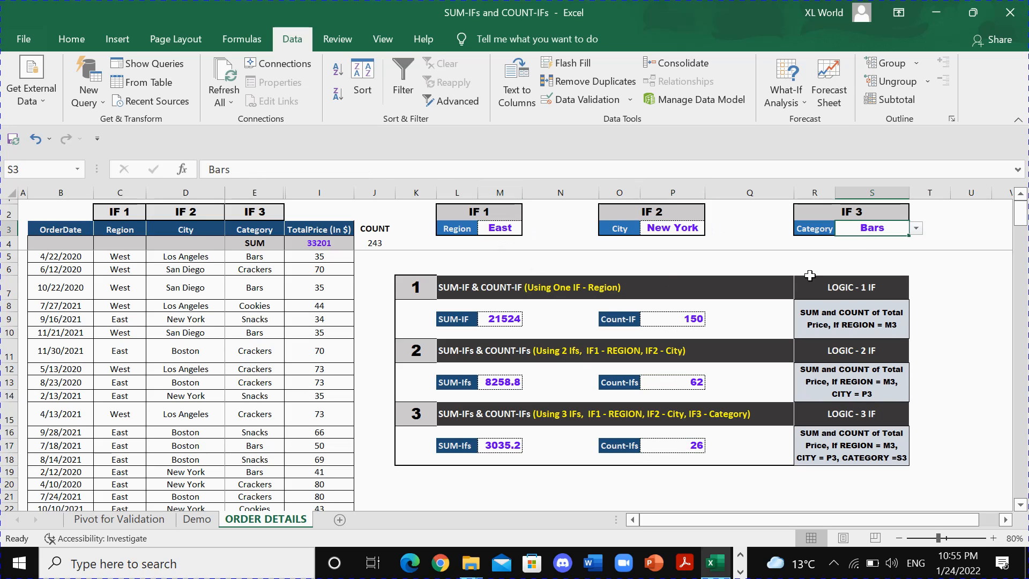
click(678, 447)
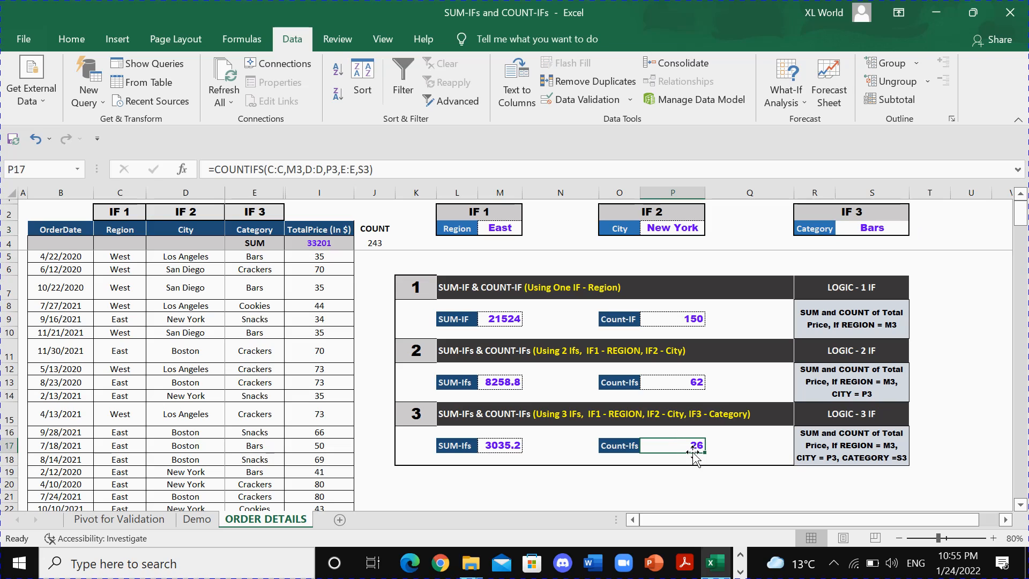
Compare the one-, two- and three-condition count formulas in P9, P13 and P17.
click(687, 321)
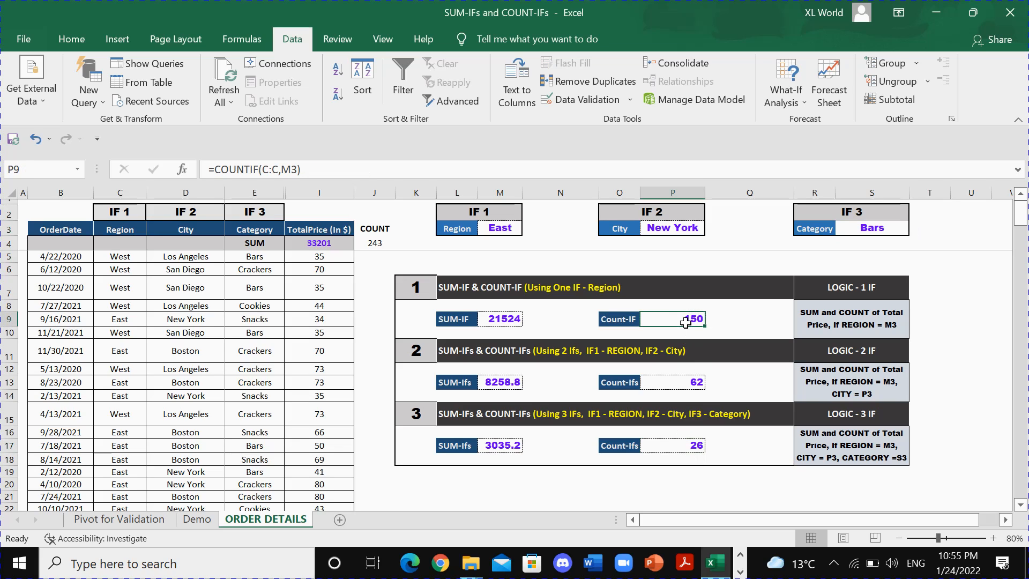
click(698, 382)
click(696, 444)
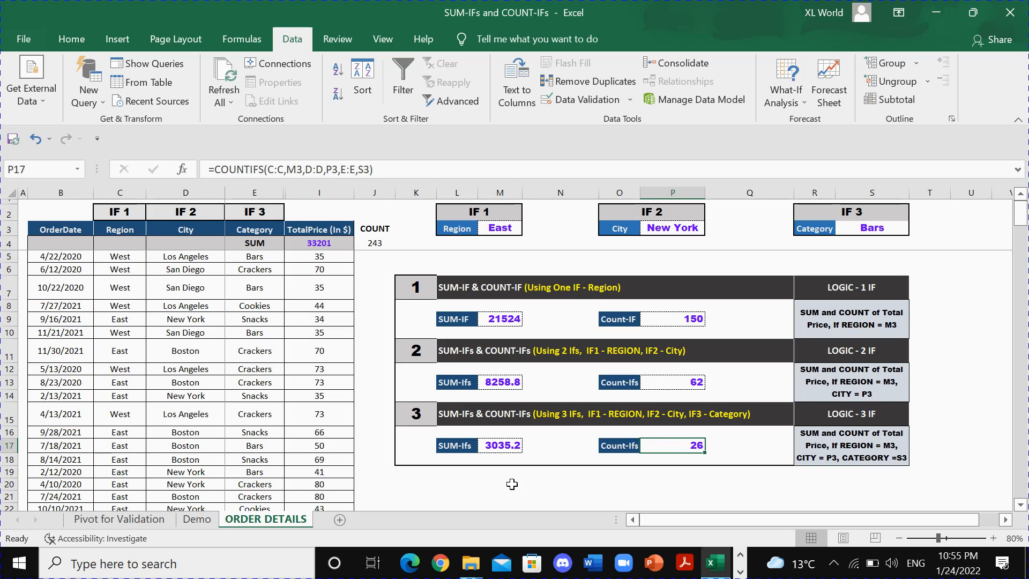
Open the Demo sheet and identify the blank SUM-IF cell M9, the TotalPrice column I and the Region column C.
click(208, 520)
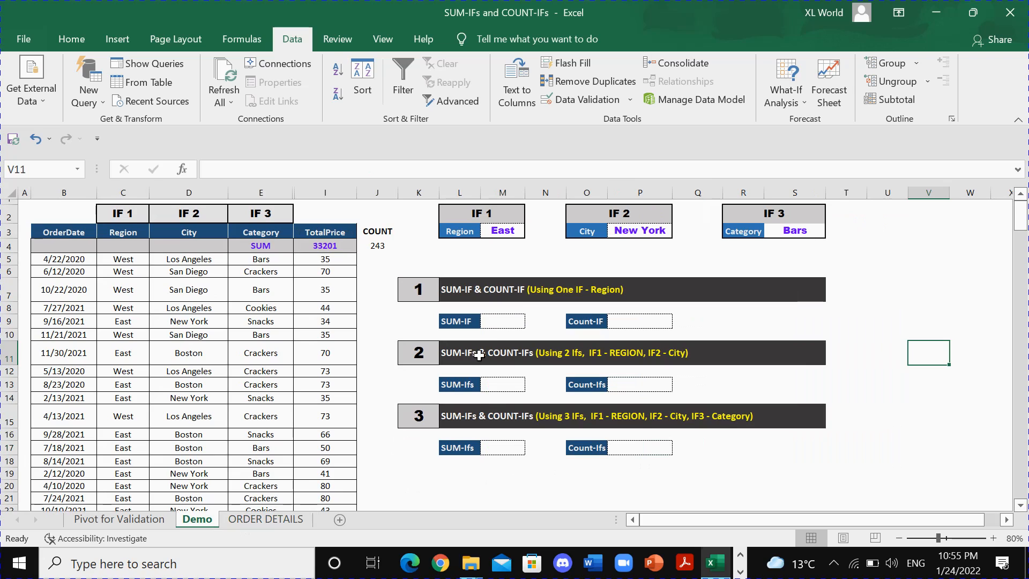
click(499, 321)
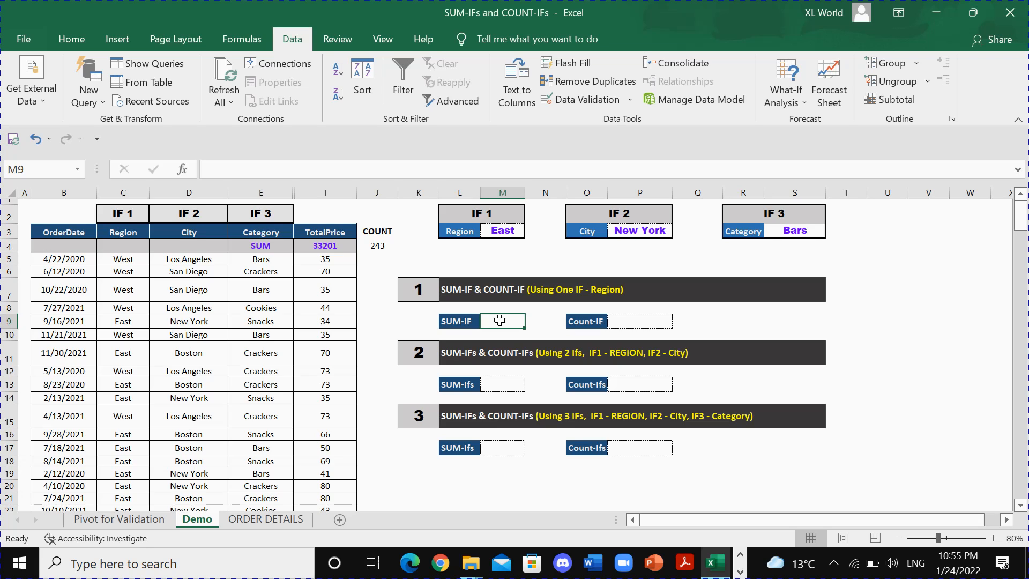
click(323, 192)
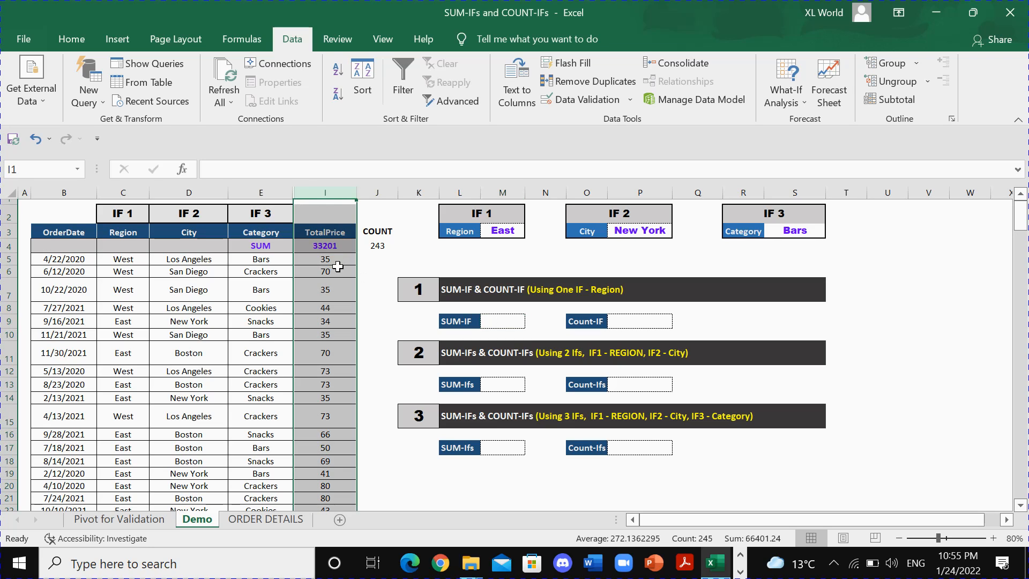
drag(338, 267, 342, 389)
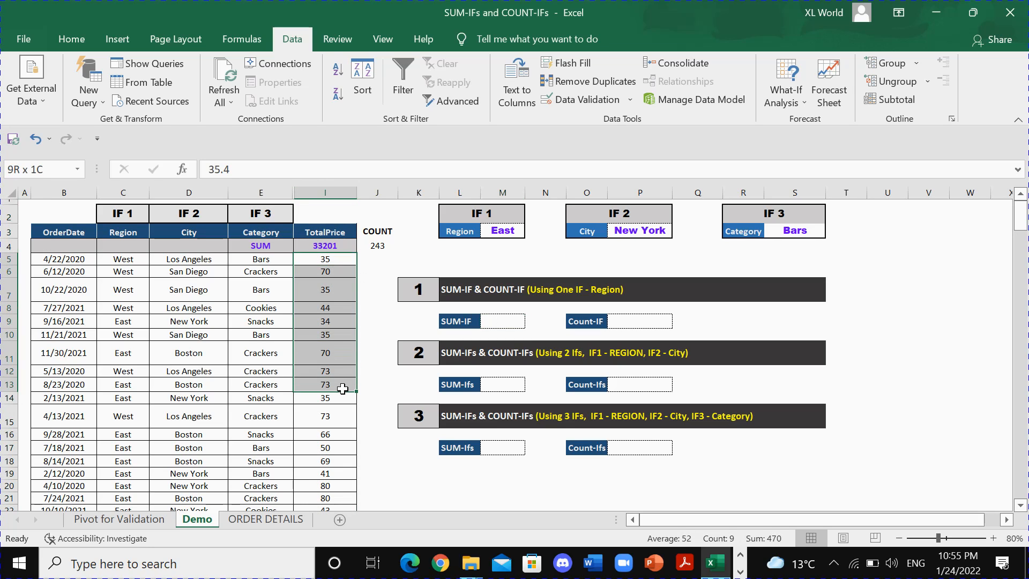
click(490, 322)
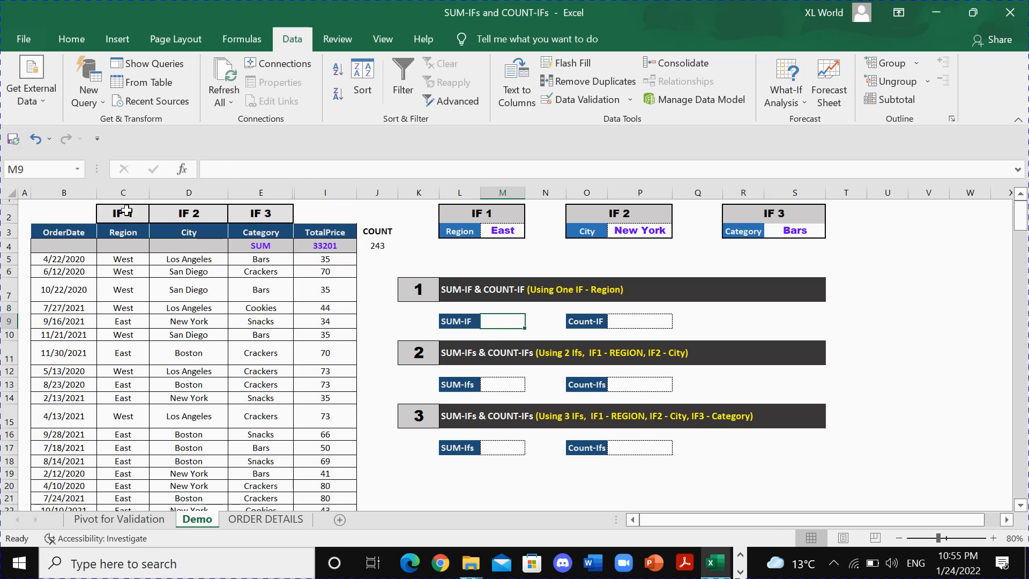
click(122, 192)
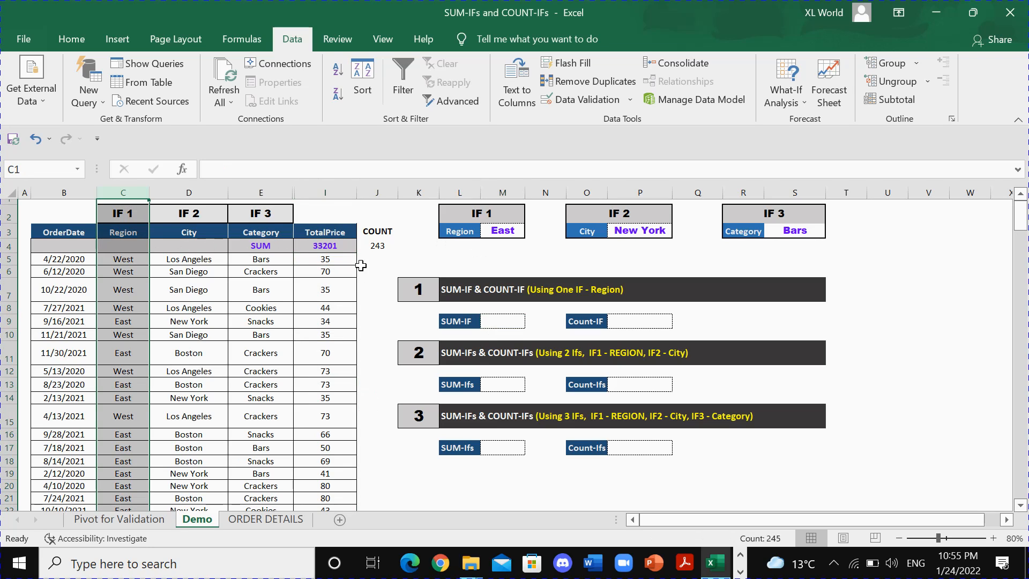
Start a SUMIF formula in the SUM-IF cell M9 with the whole Region column C:C as its range.
click(501, 232)
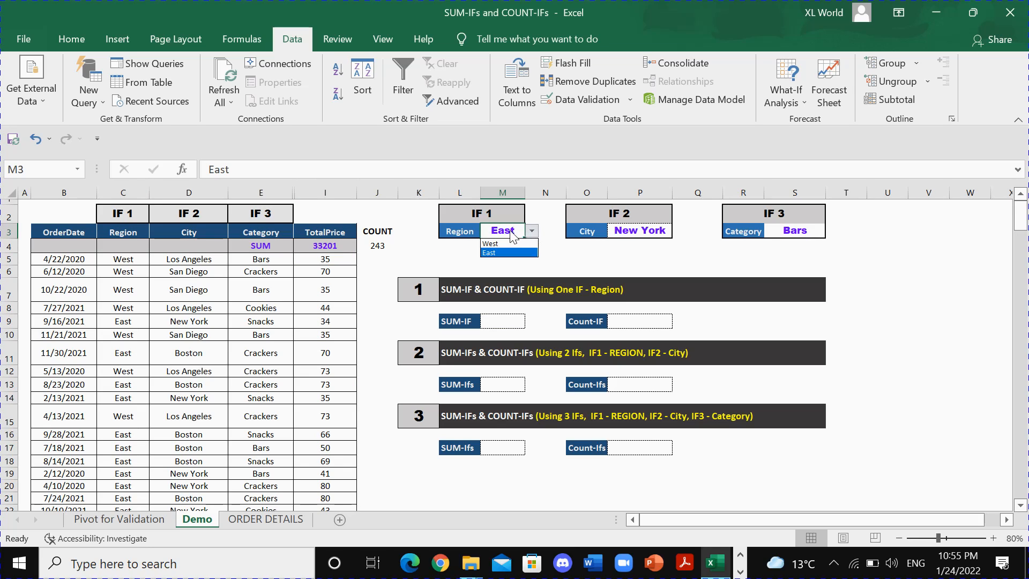
click(504, 322)
double_click(504, 322)
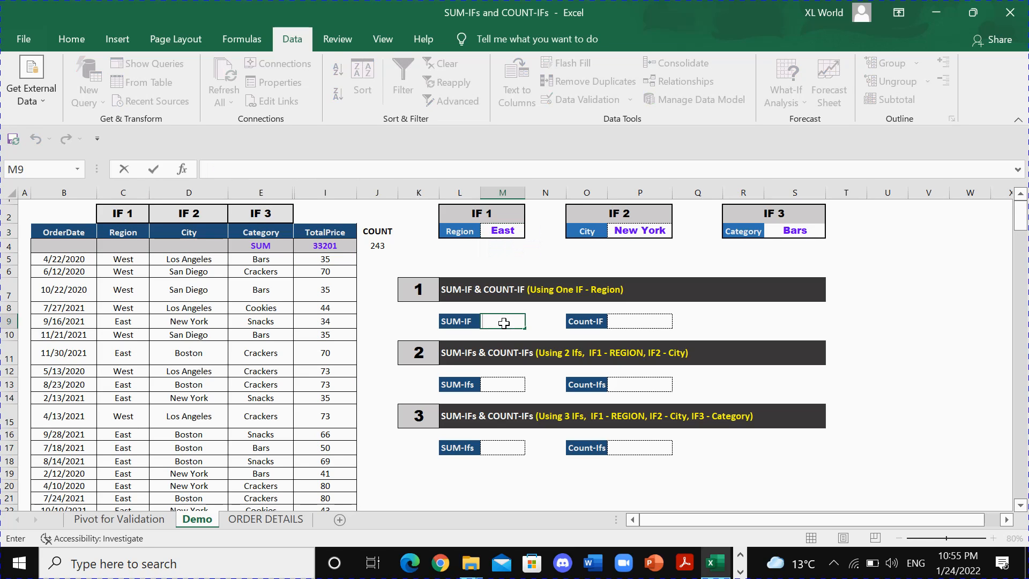
text(=SUMI)
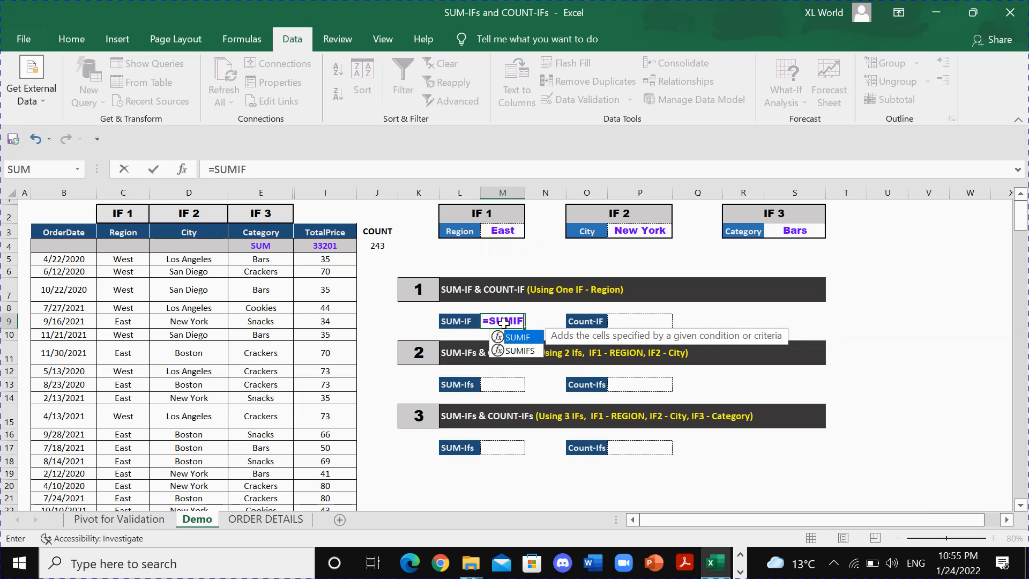
text(F()
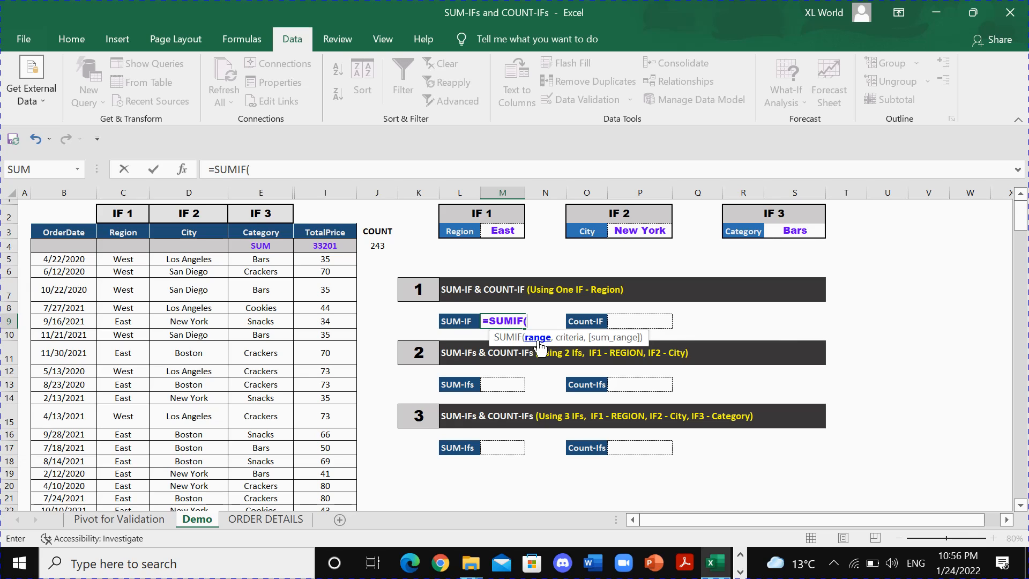
click(123, 192)
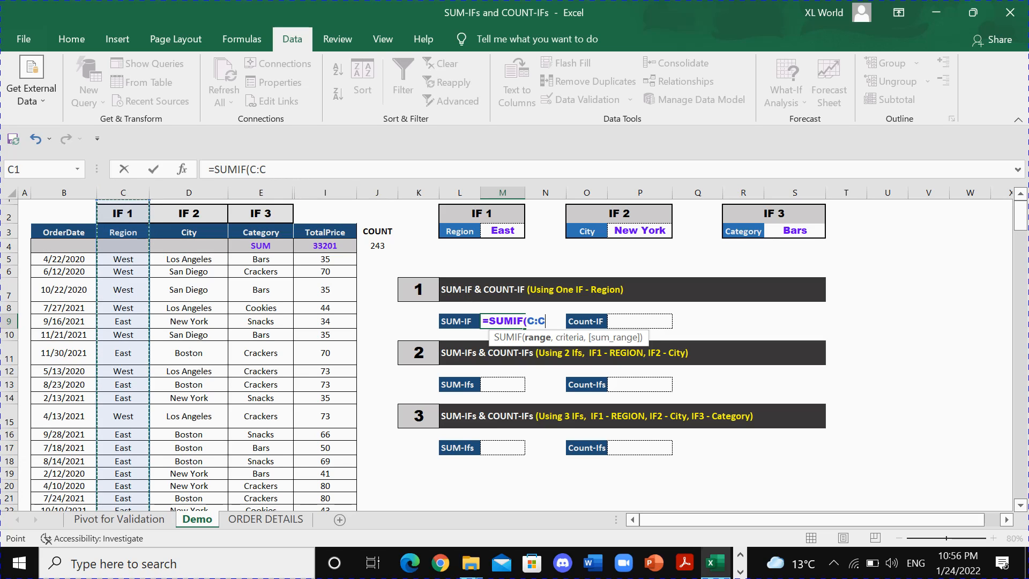
click(267, 170)
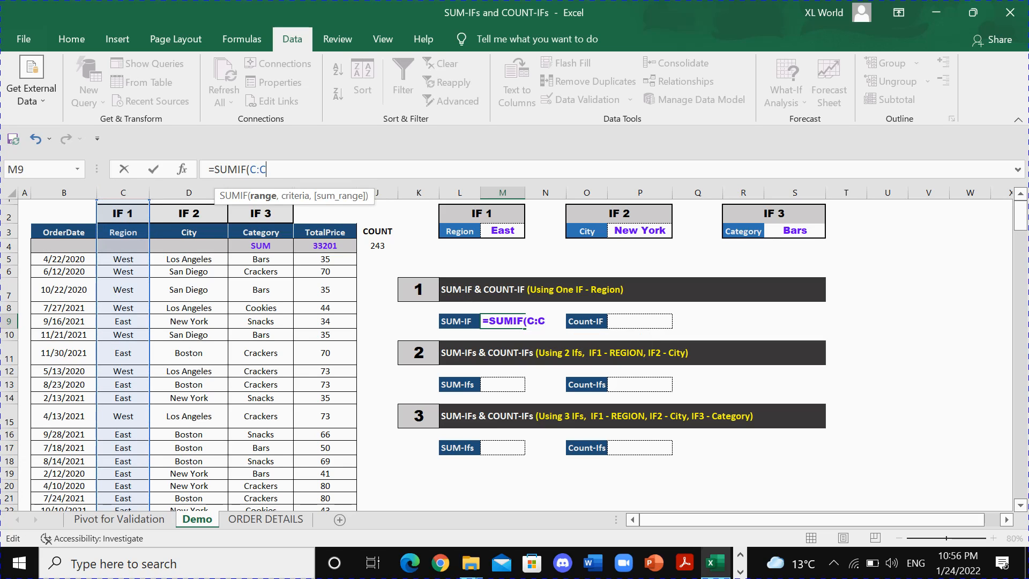
text(,)
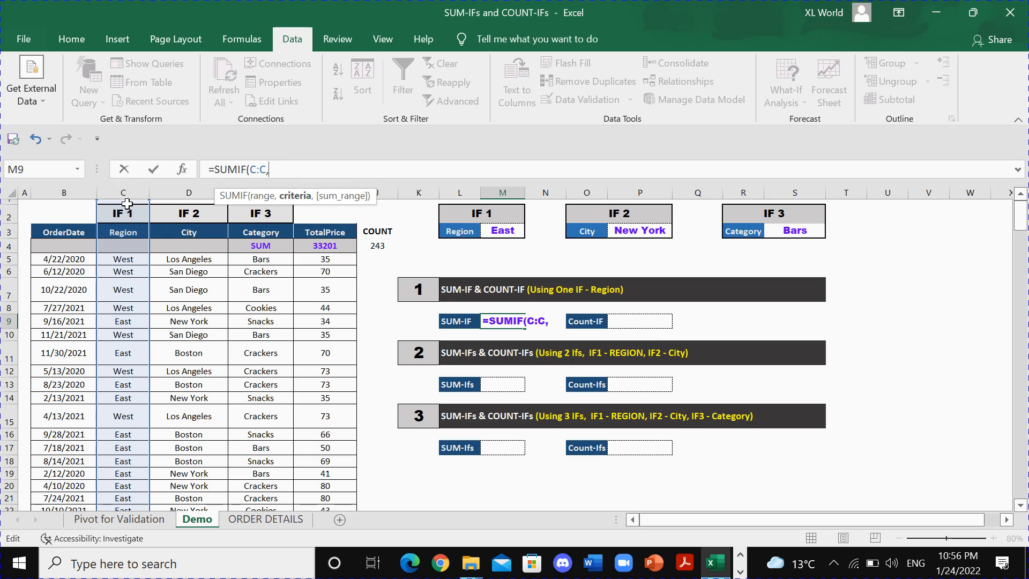
Complete the SUMIF formula in M9 with region cell M3 as the criteria and TotalPrice column I:I as the sum range.
click(503, 233)
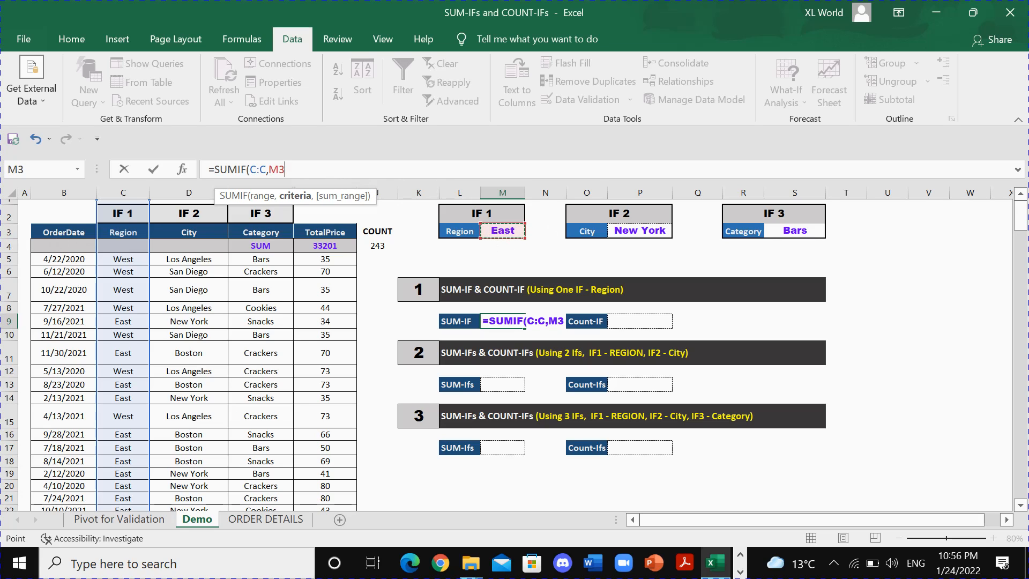
key(F2)
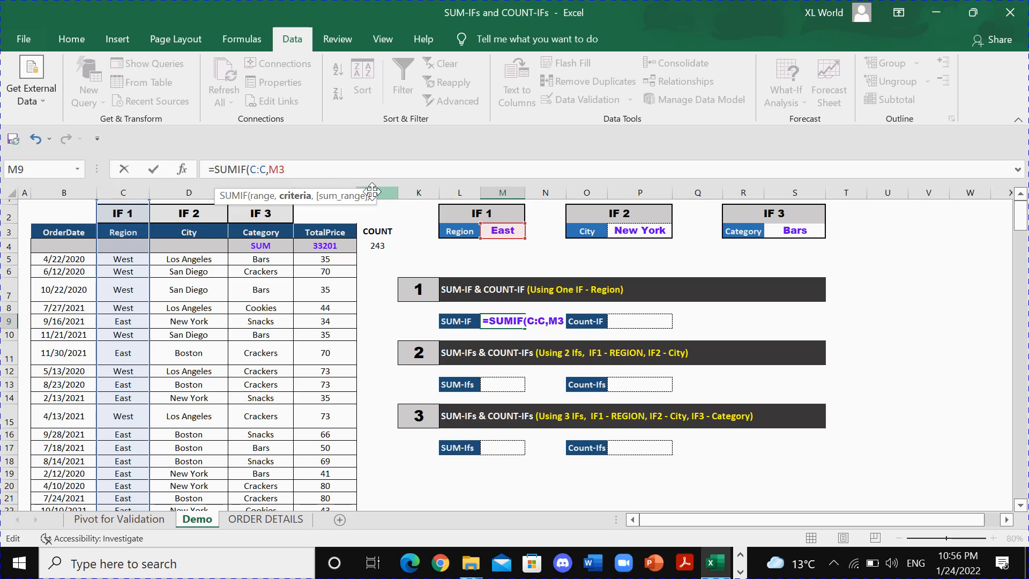
text(,)
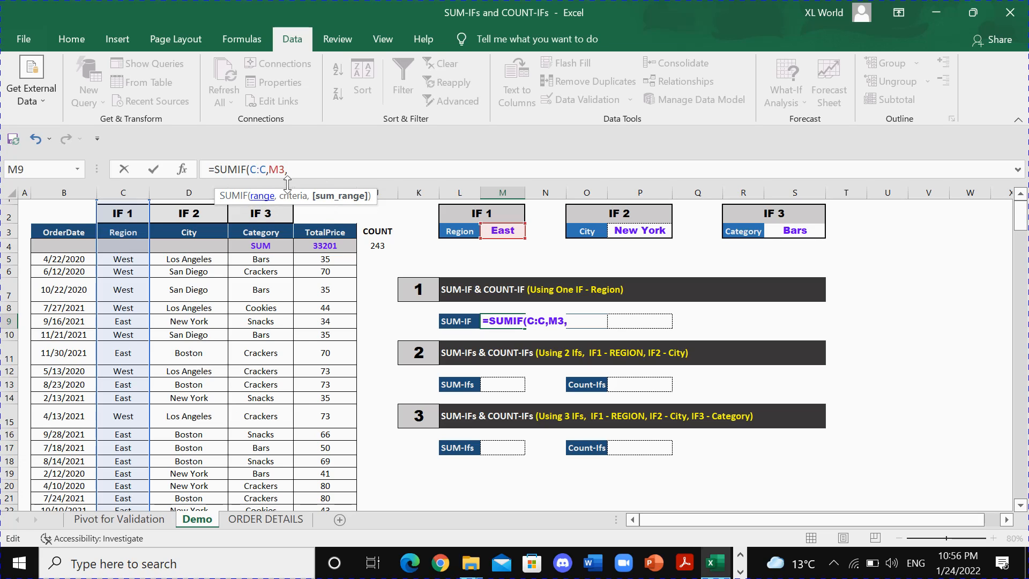
click(569, 321)
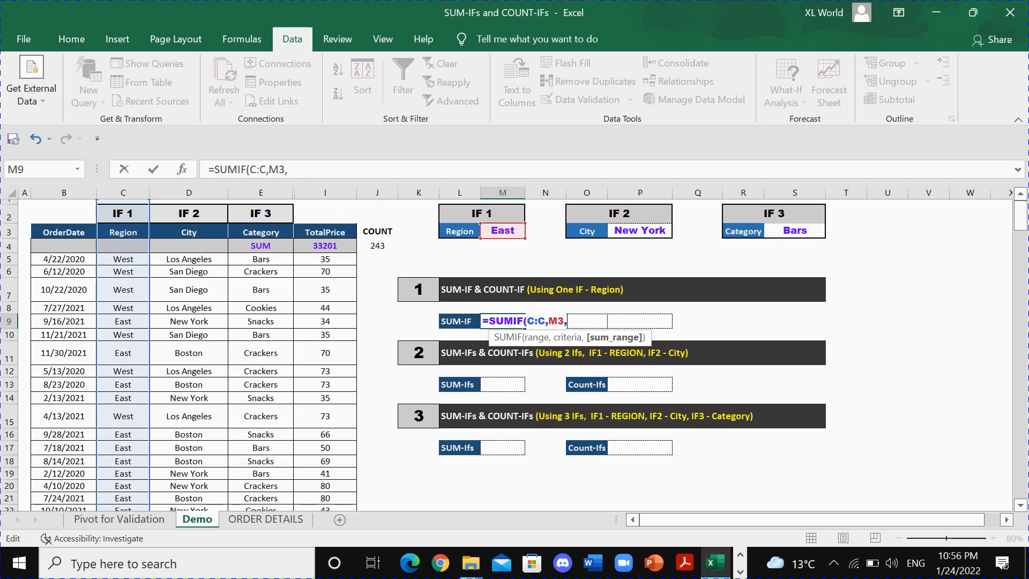
click(324, 192)
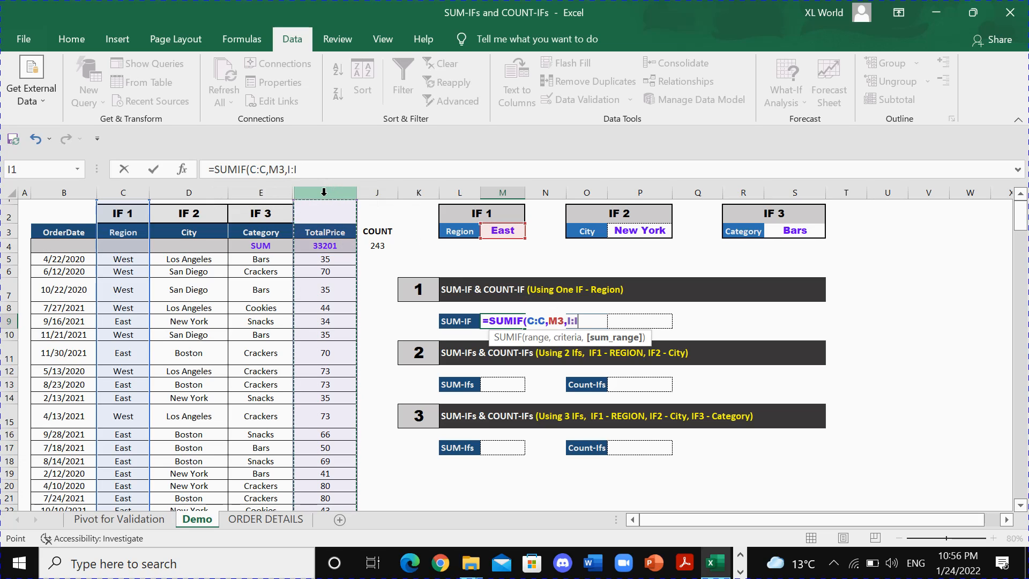
text())
key(Return)
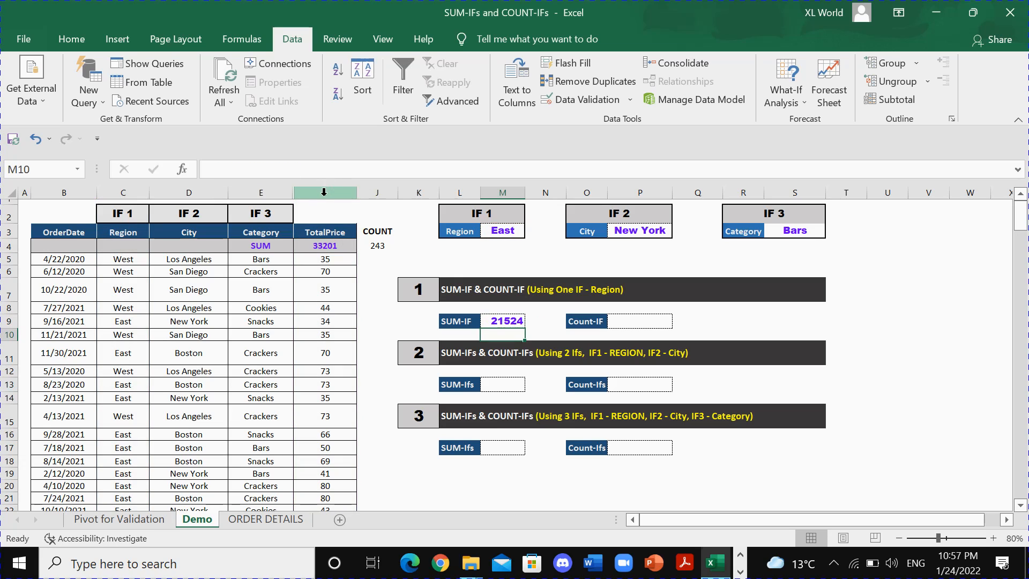
click(499, 320)
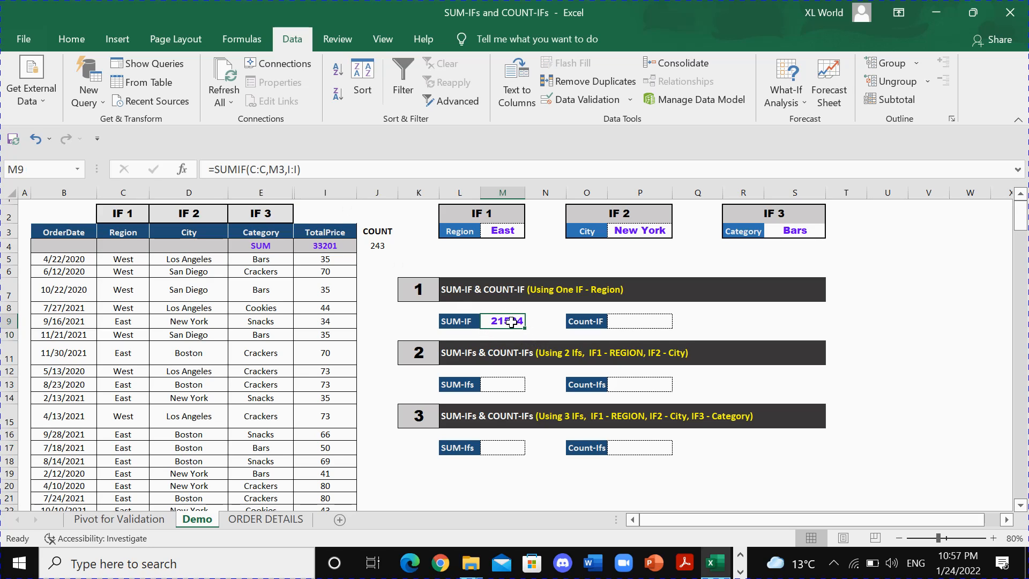
Enter =COUNTIF(C:C,M3) in the Count-IF cell P9 to count the orders of the selected region.
click(630, 322)
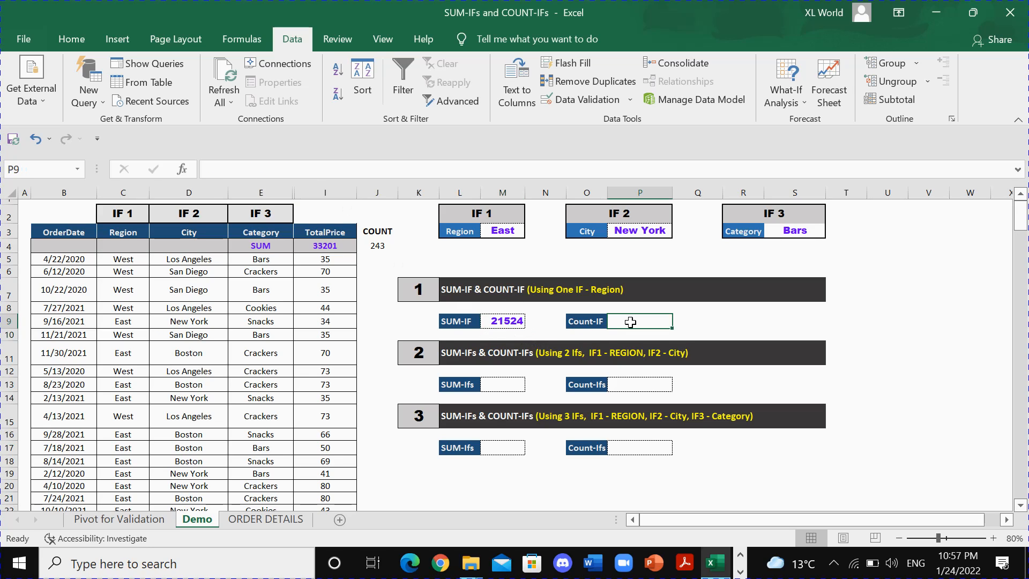
text(=COUNT)
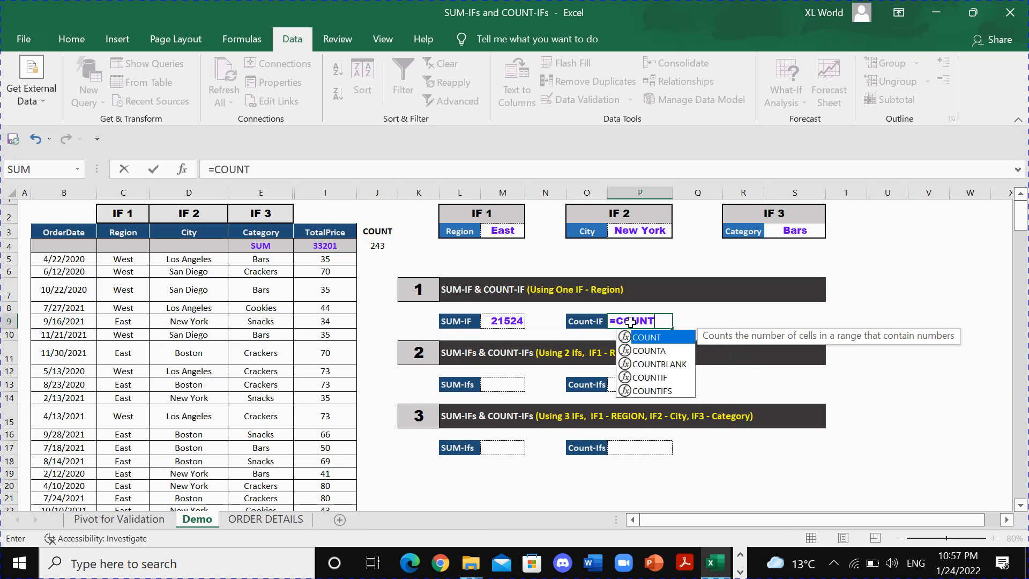
text(IF)
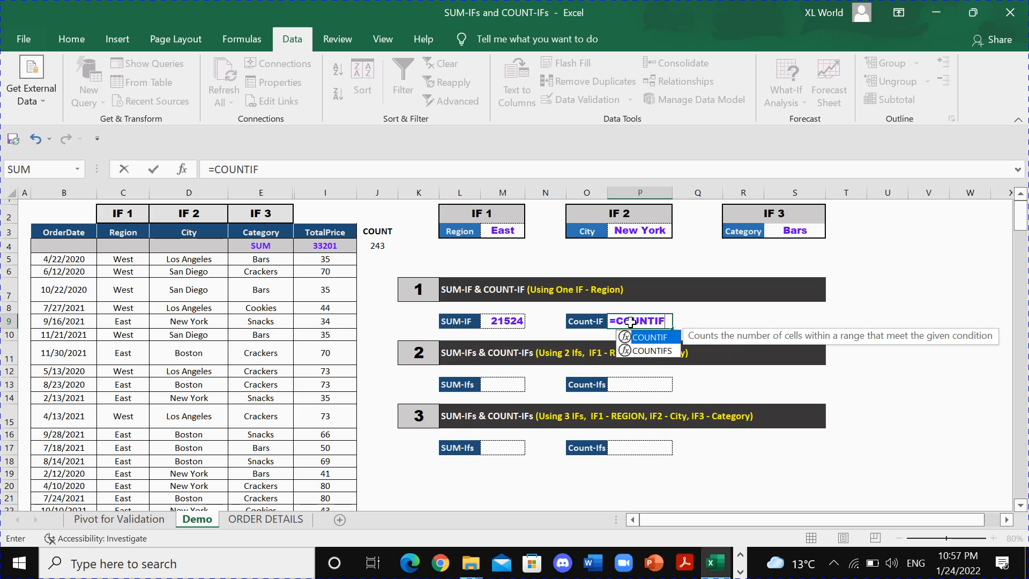
text(()
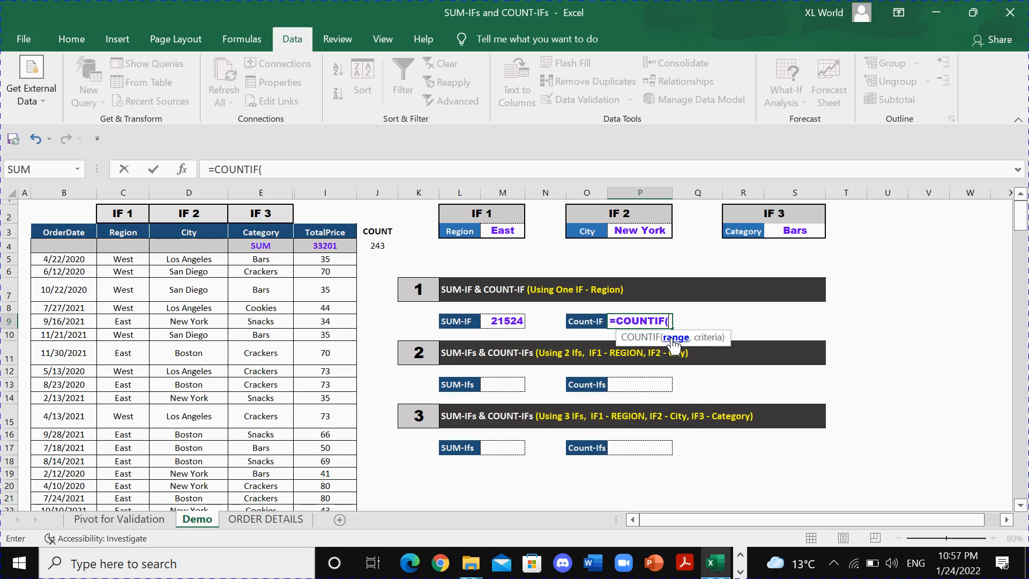
click(122, 192)
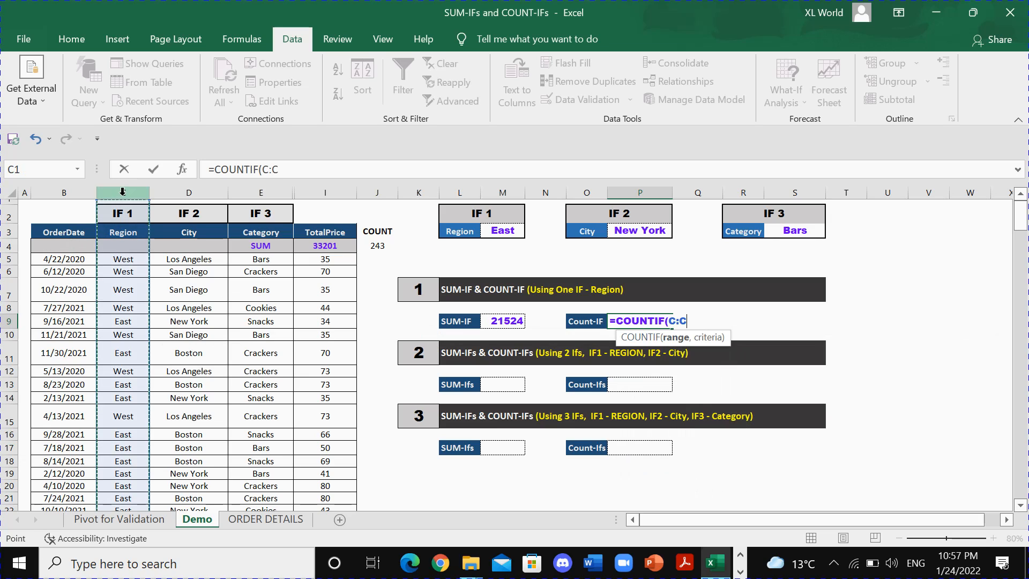
click(290, 169)
text(,)
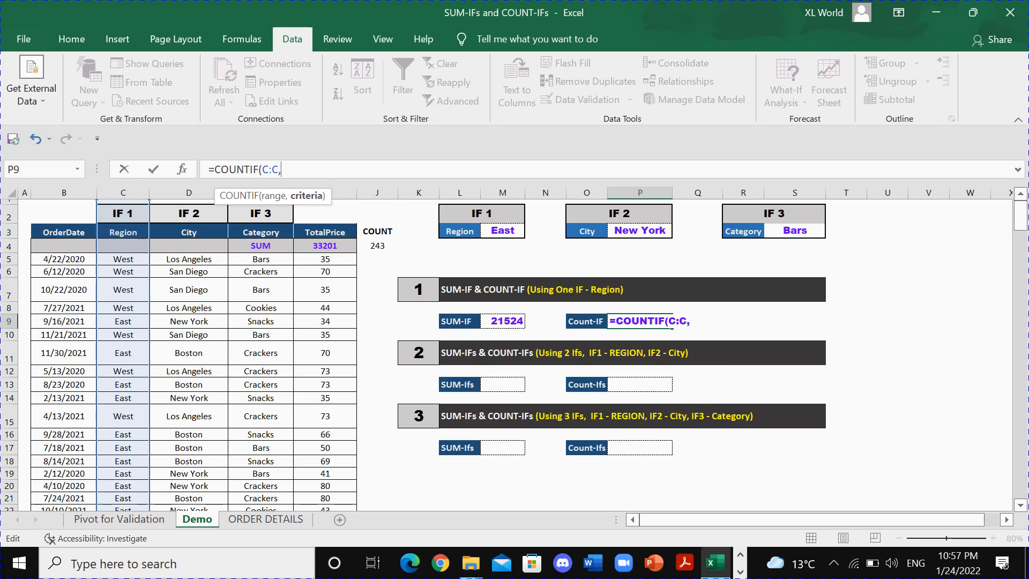
click(502, 231)
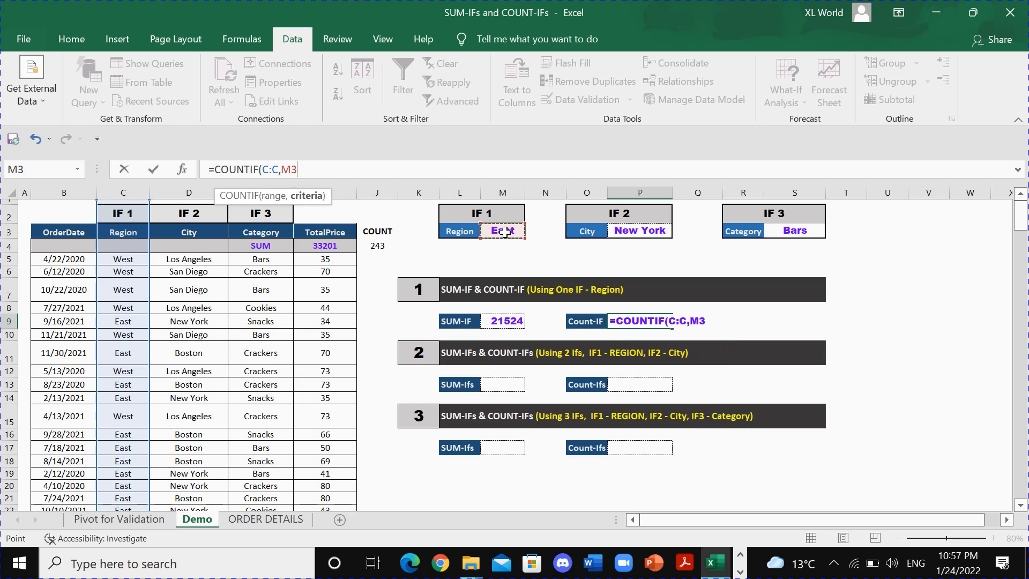
text())
key(Return)
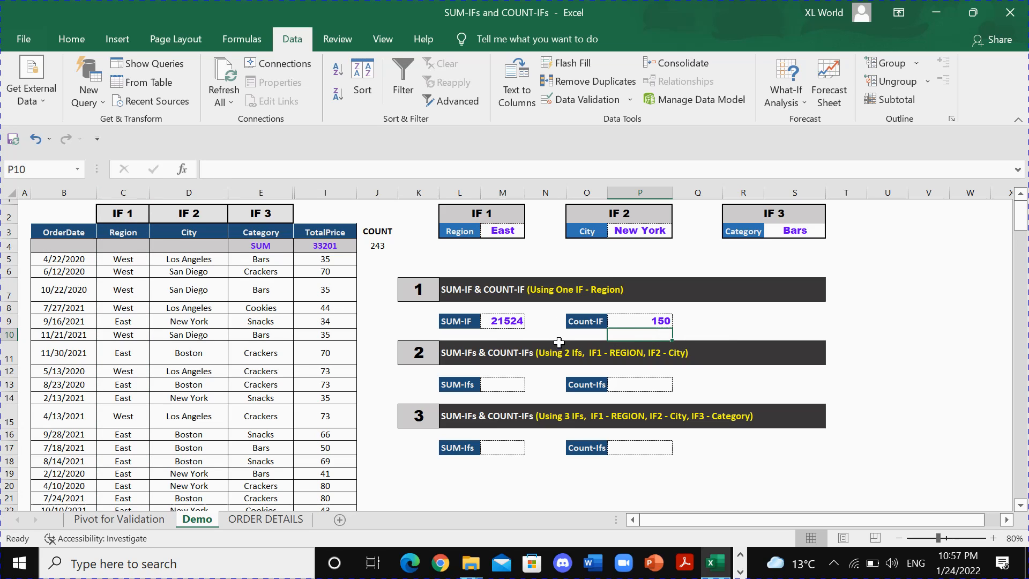
Compare the region results in M9 and P9 with the overall sum in I4 and the overall count in J4.
click(378, 247)
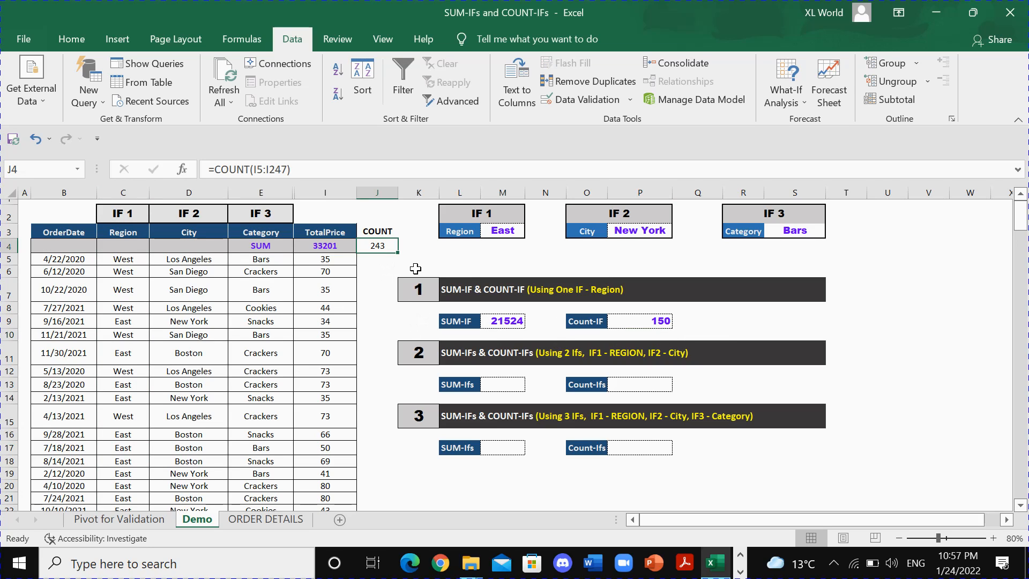
click(646, 320)
click(507, 323)
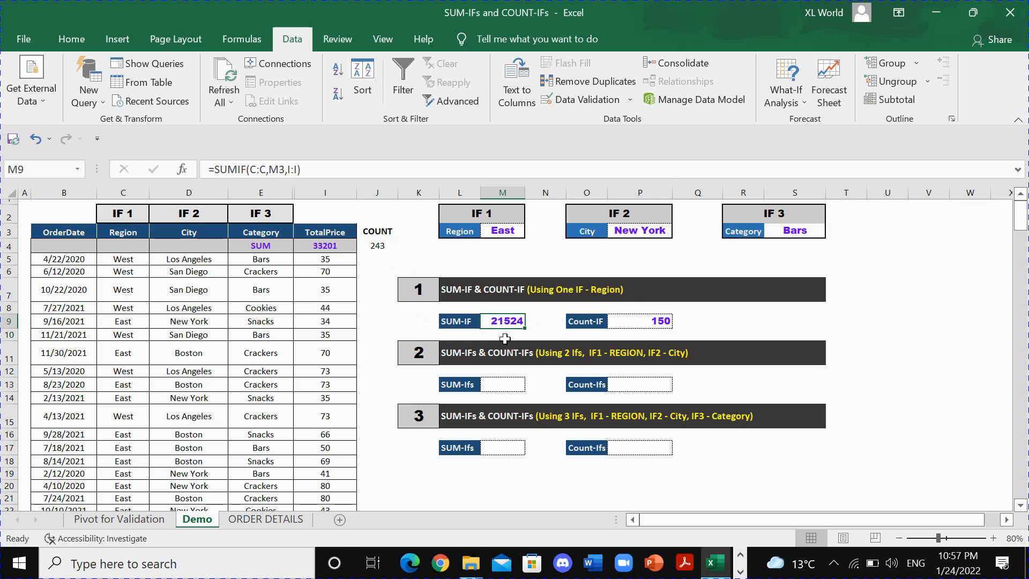
click(324, 245)
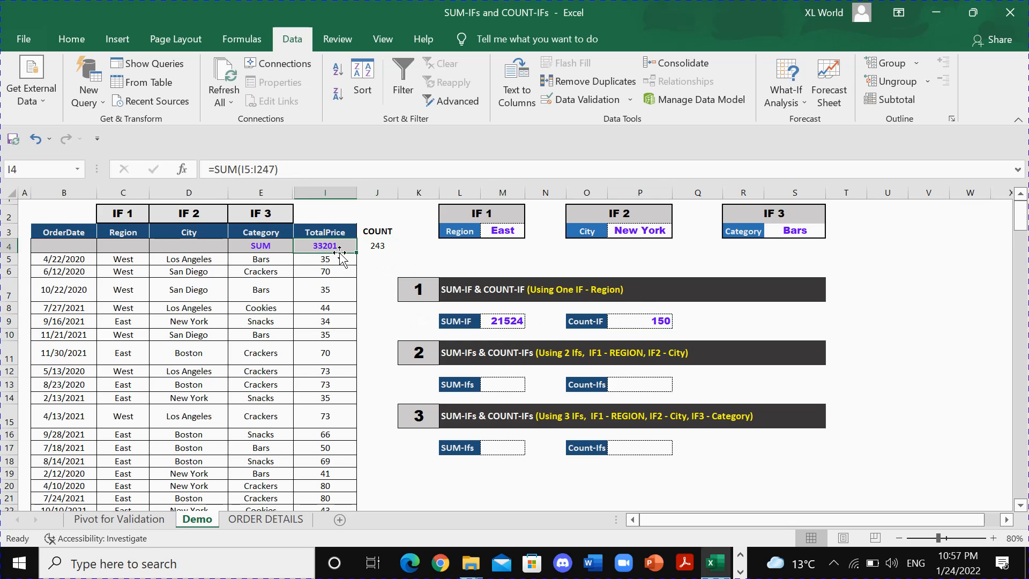
click(506, 322)
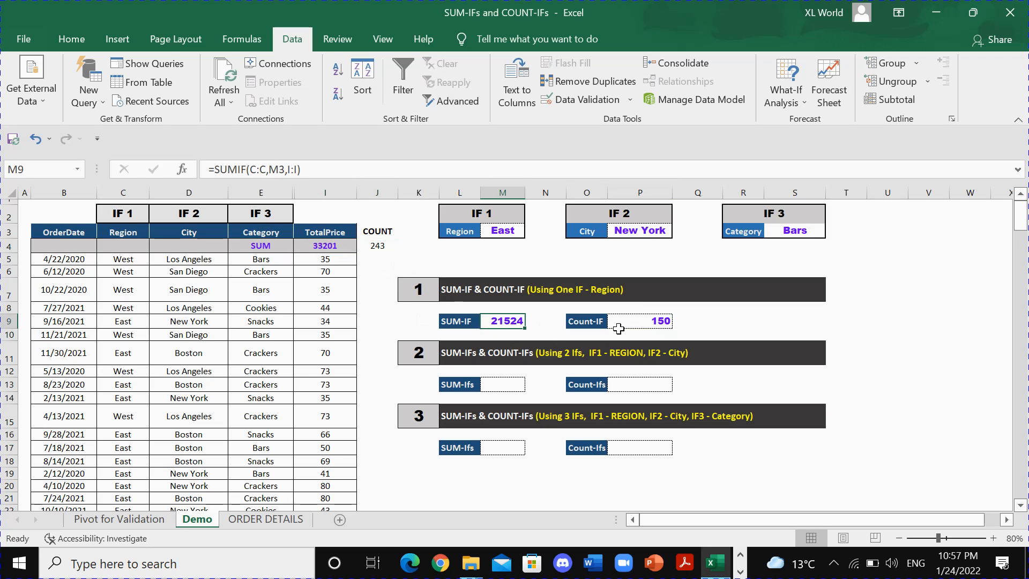
click(621, 324)
click(513, 324)
click(636, 322)
click(511, 323)
click(631, 324)
click(510, 320)
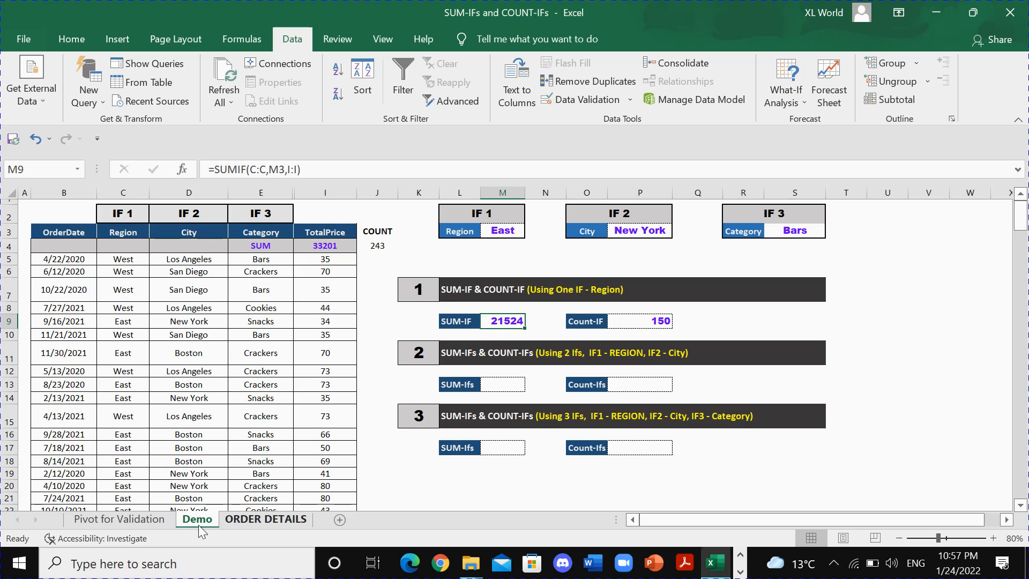
Open the Pivot for Validation sheet and check the grand totals of the count and sum pivot tables.
click(119, 519)
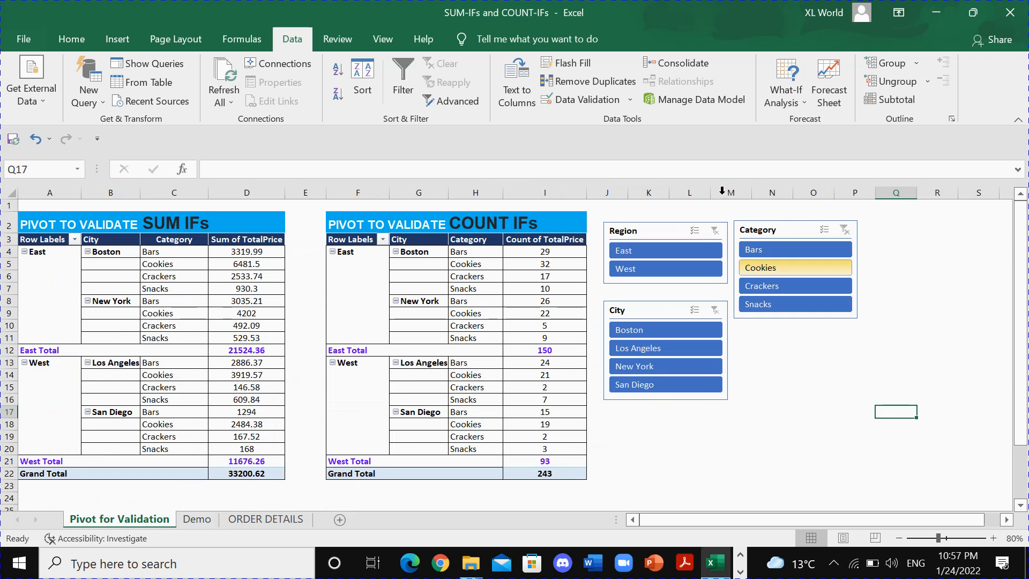
click(552, 474)
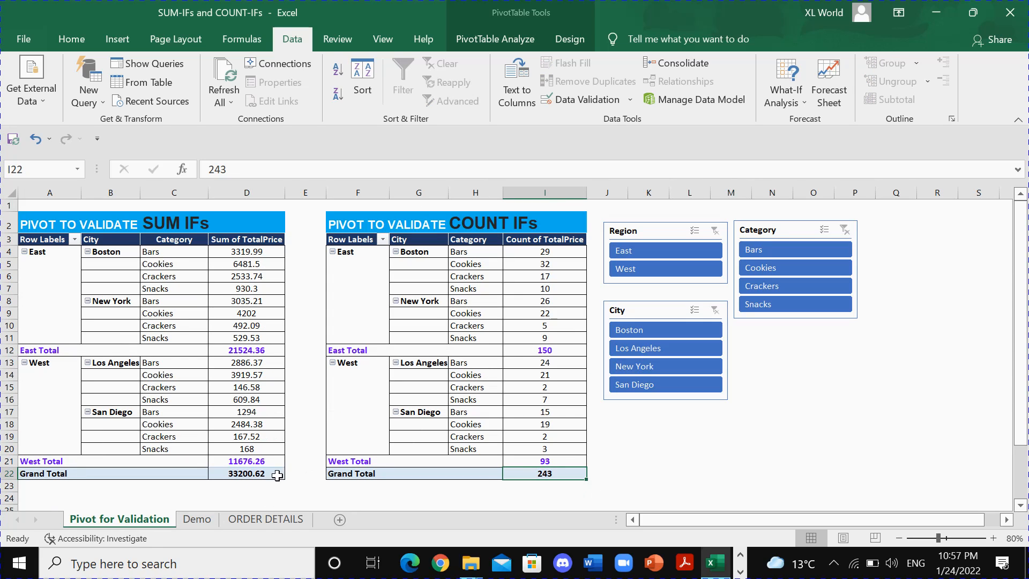
click(260, 475)
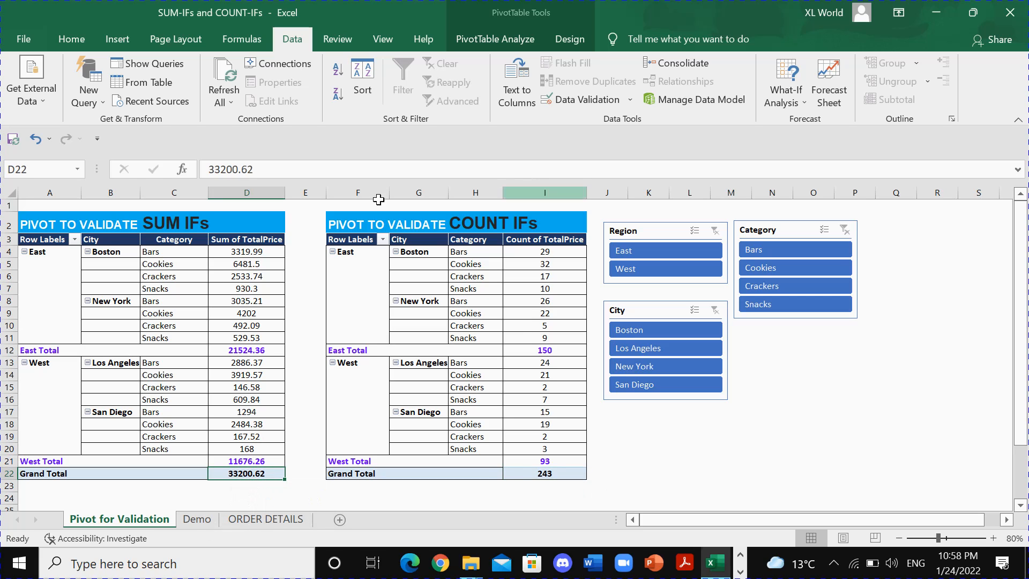
Return to the Demo sheet and review the overall figures in I4 and J4 and the region formulas in M9 and P9.
click(197, 519)
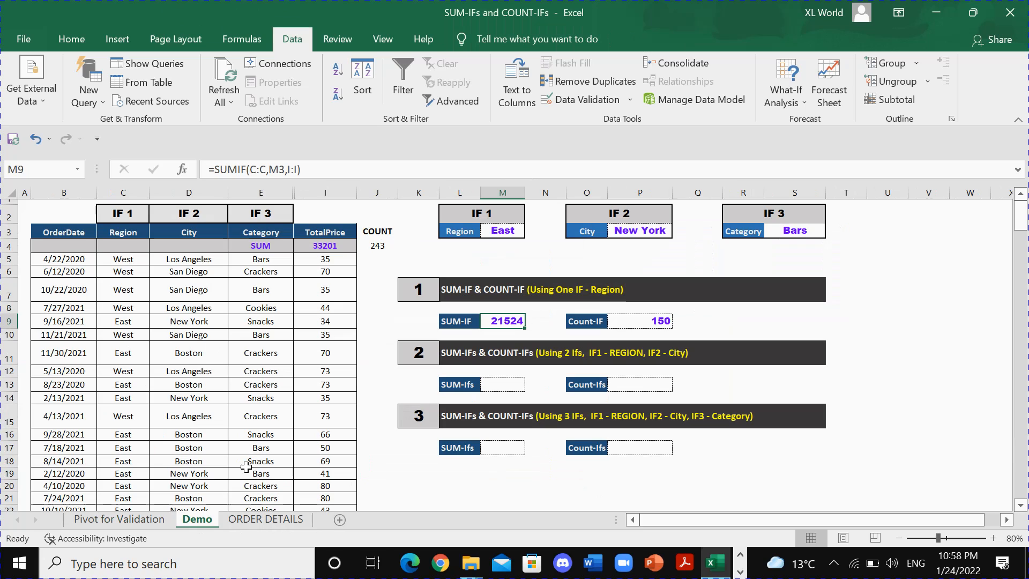
click(378, 246)
click(330, 246)
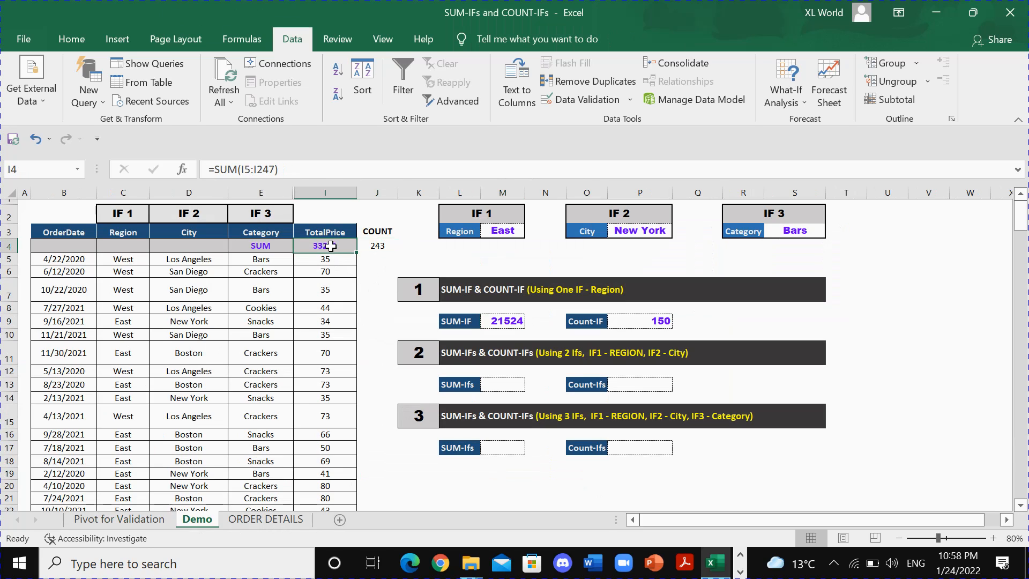
ctrl+click(371, 247)
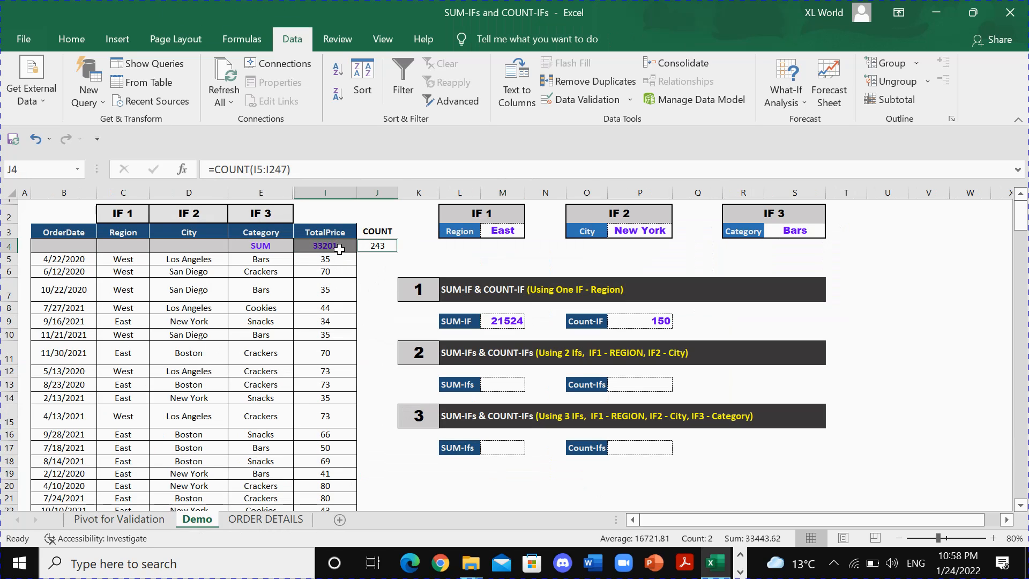
click(501, 322)
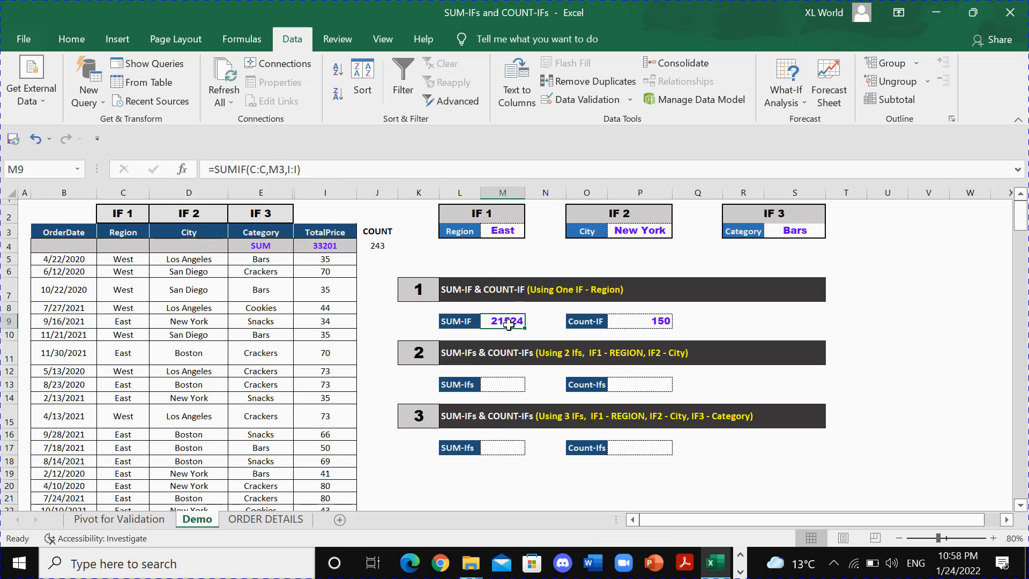
click(633, 324)
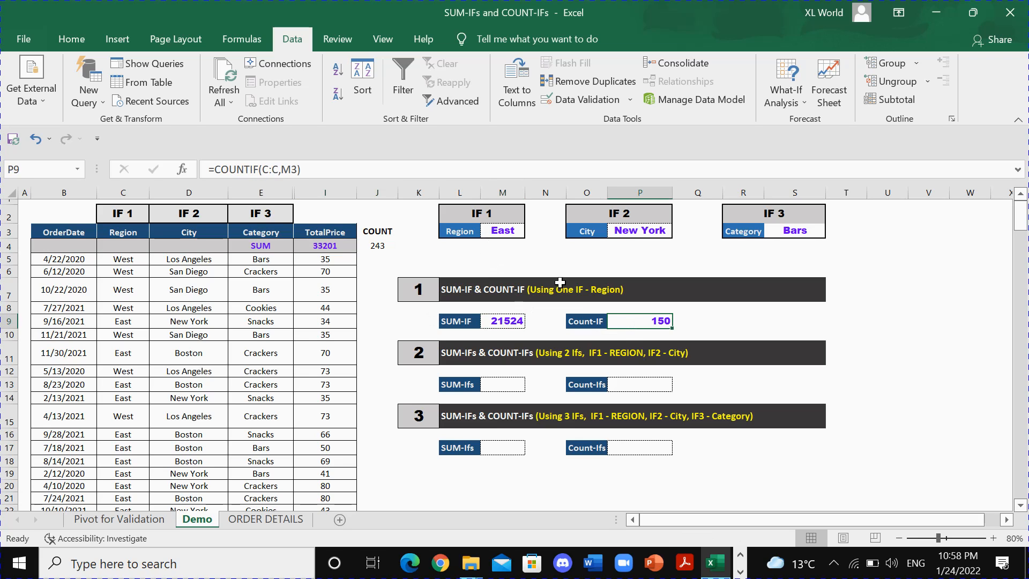
Filter both pivot tables on the Pivot for Validation sheet to the East region and check their count and sum grand totals.
click(460, 232)
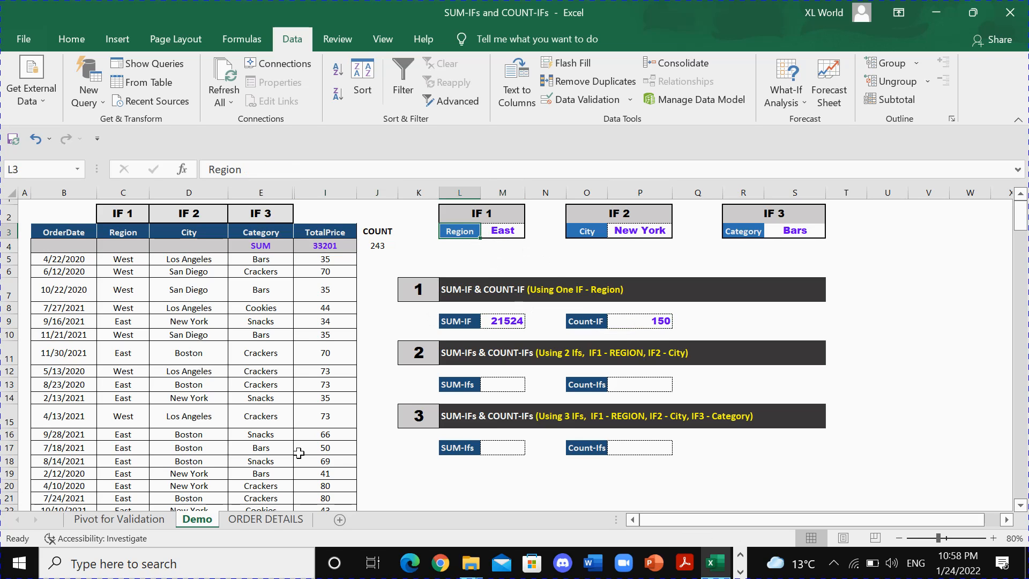
click(119, 519)
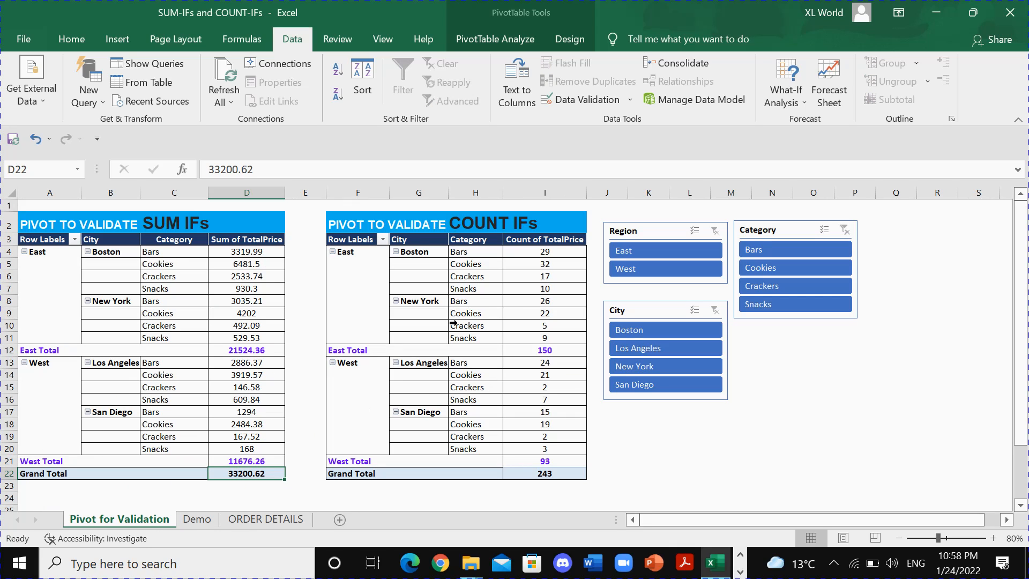
click(636, 232)
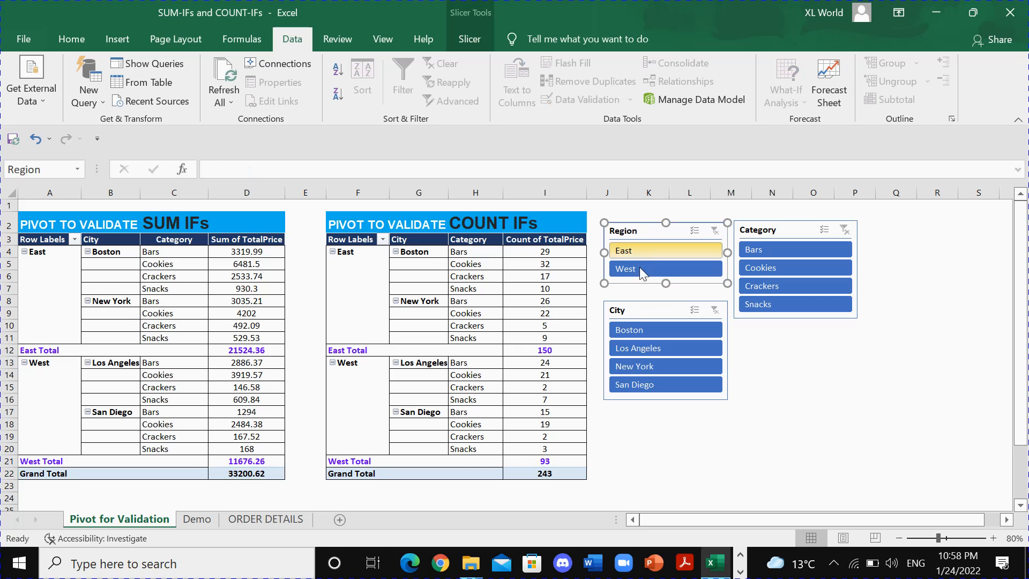
click(635, 250)
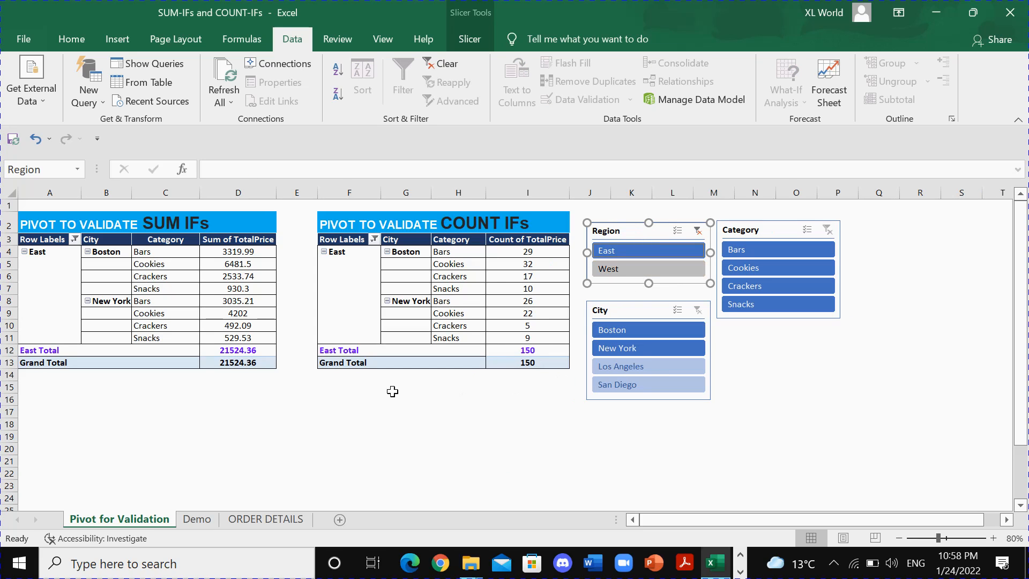
click(517, 364)
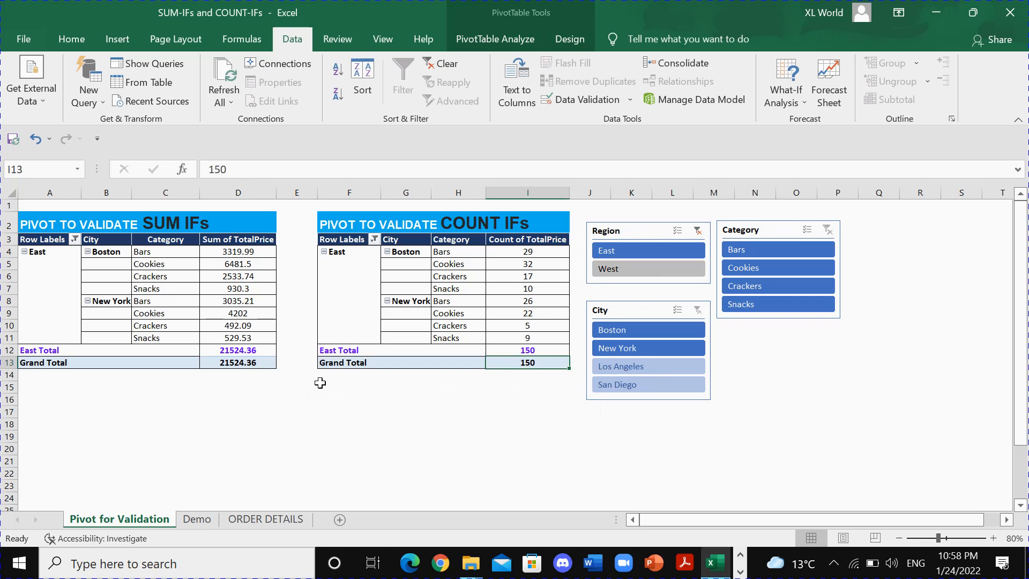
click(235, 364)
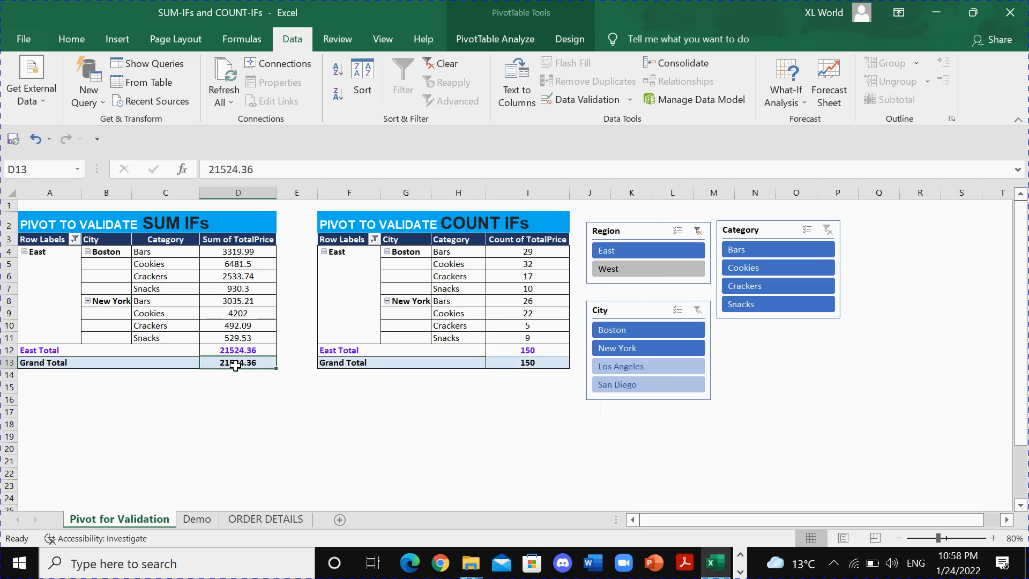
Return to the Demo sheet and compare the region count in P9 and the region sum in M9 with the pivot totals.
click(203, 519)
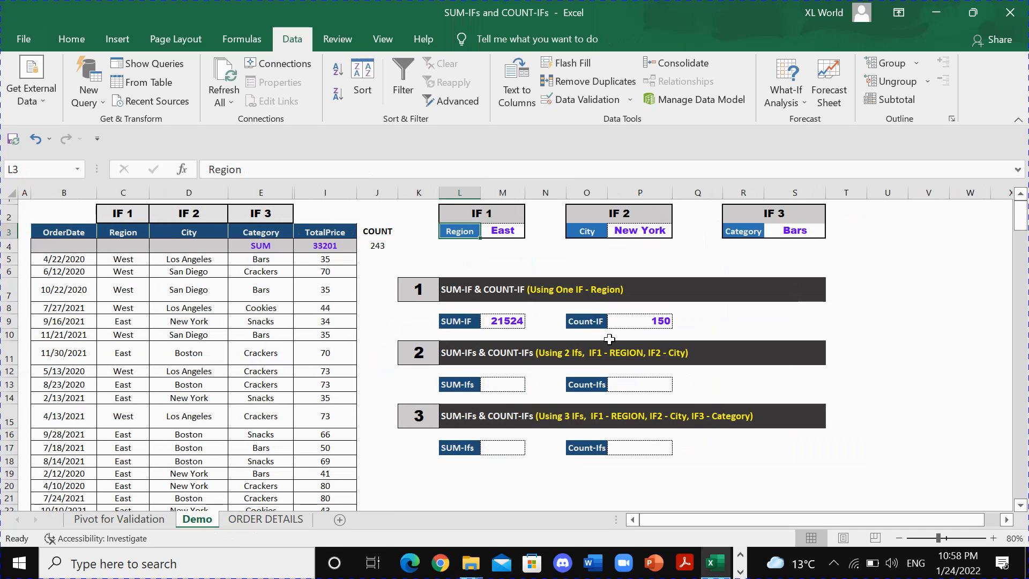
click(628, 322)
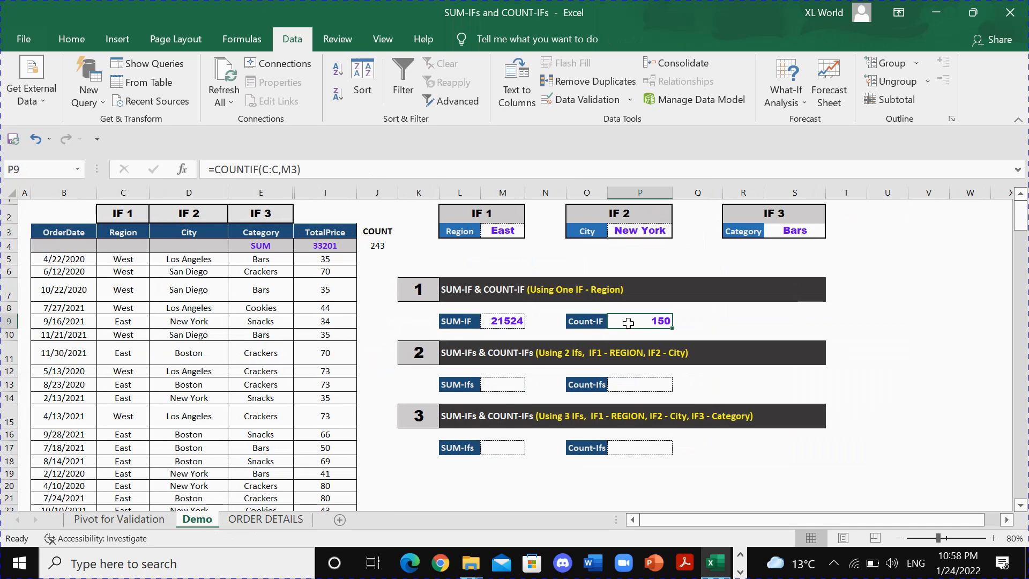
click(512, 324)
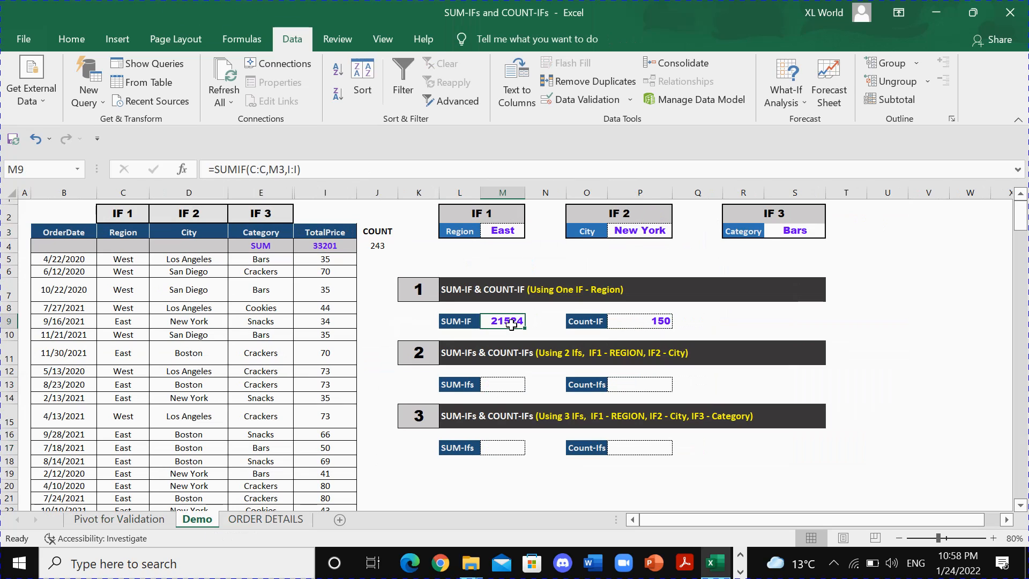
Start a SUMIFS formula in the SUM-Ifs cell M13 with sum range I:I and the region condition C:C matching M3.
click(503, 385)
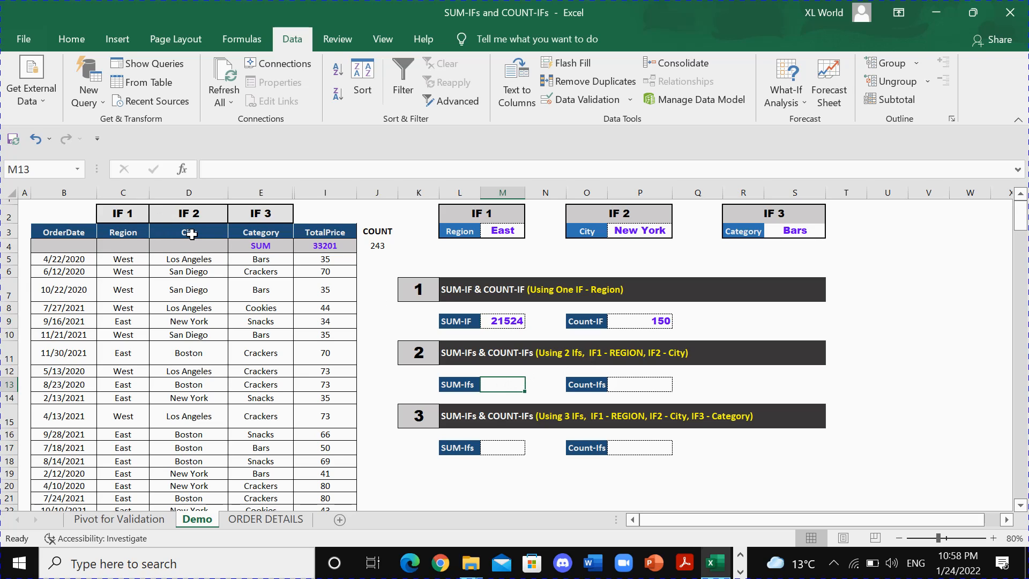
double_click(493, 386)
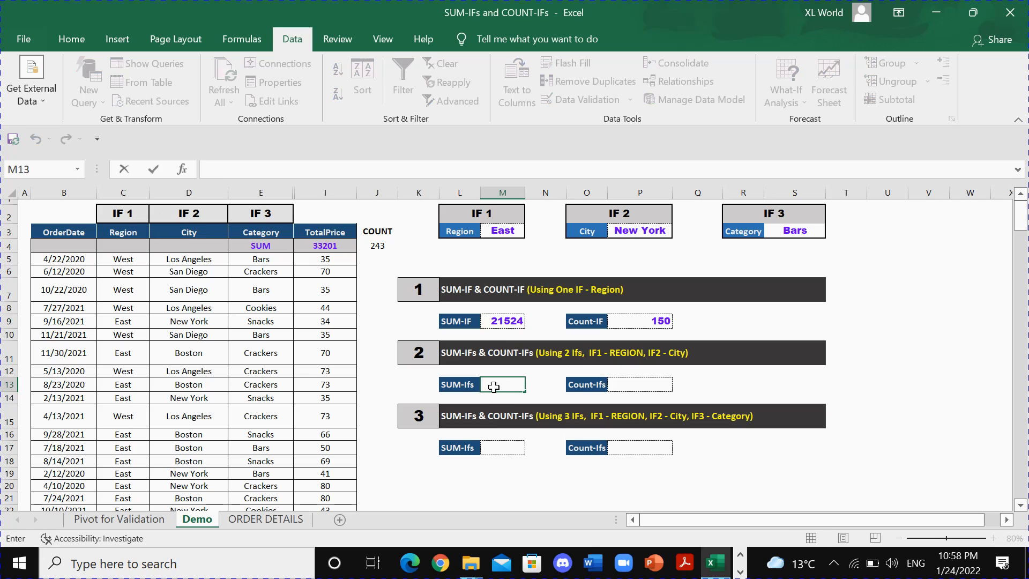
text(=SUMIFS)
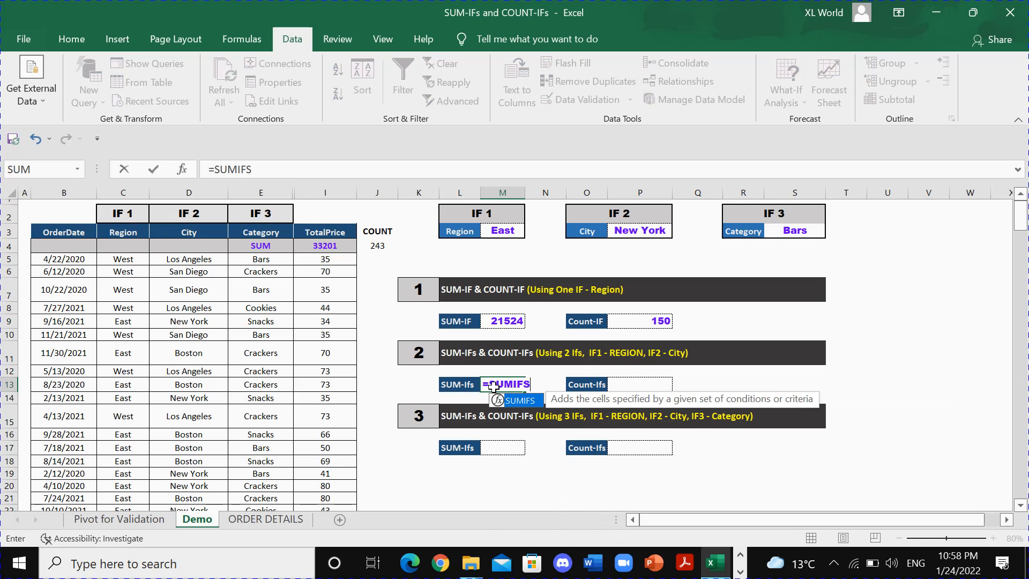
text(()
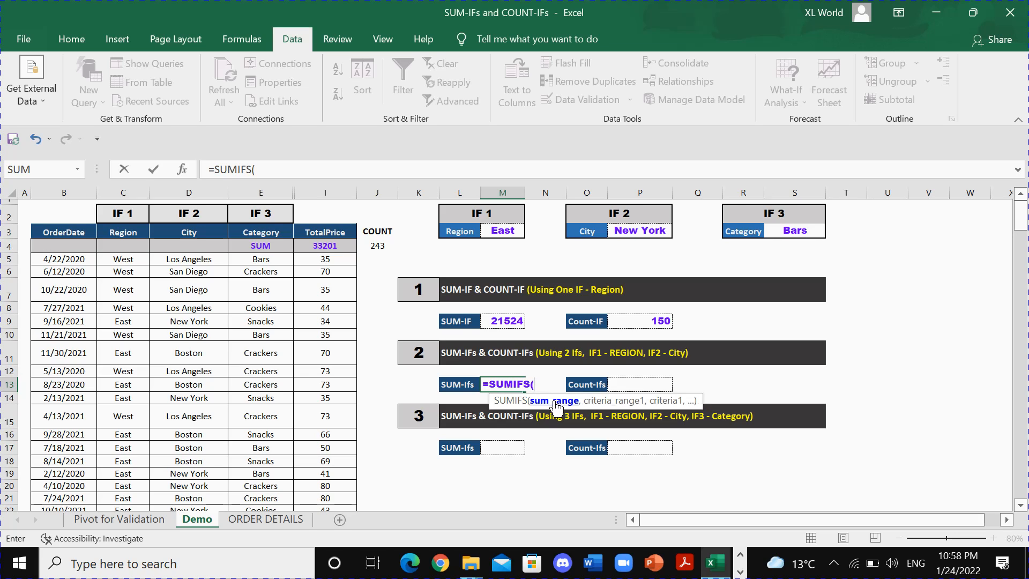
click(327, 191)
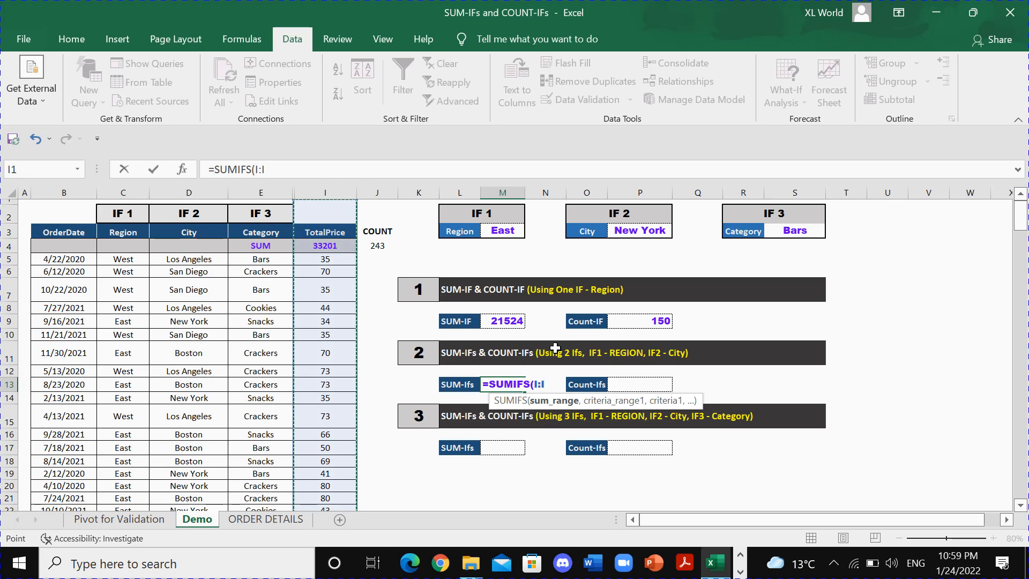
text(,)
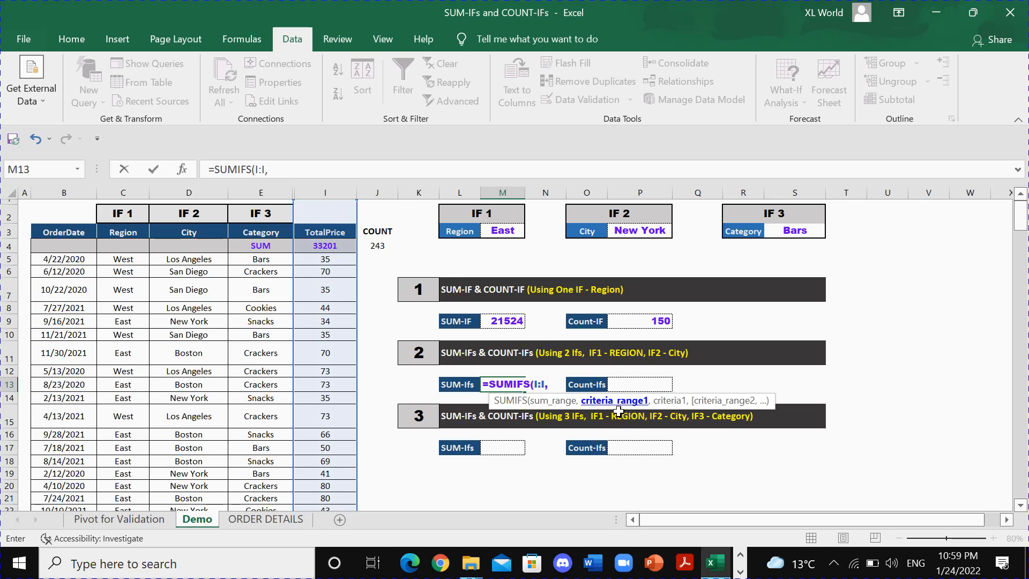
click(125, 192)
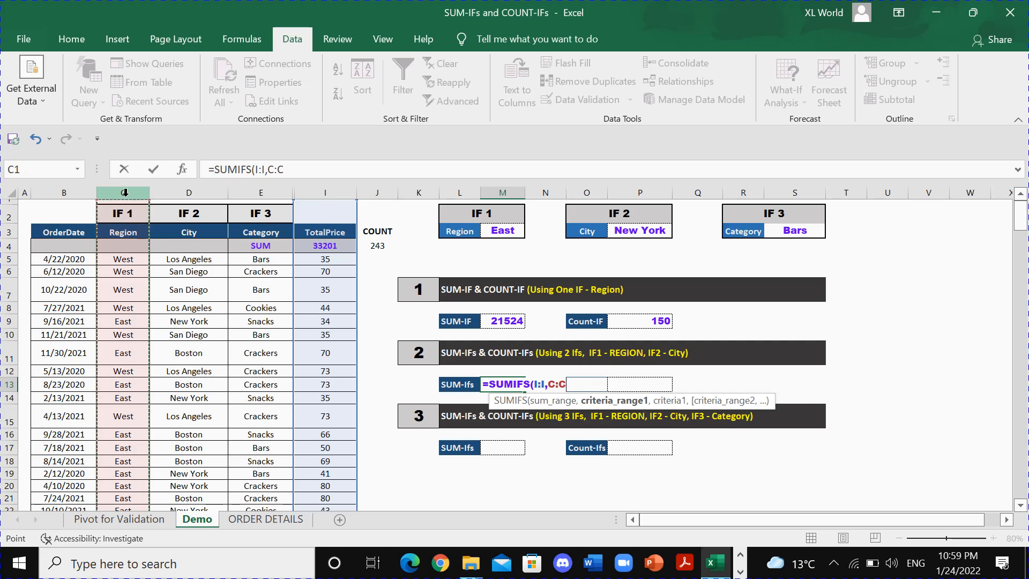
text(,)
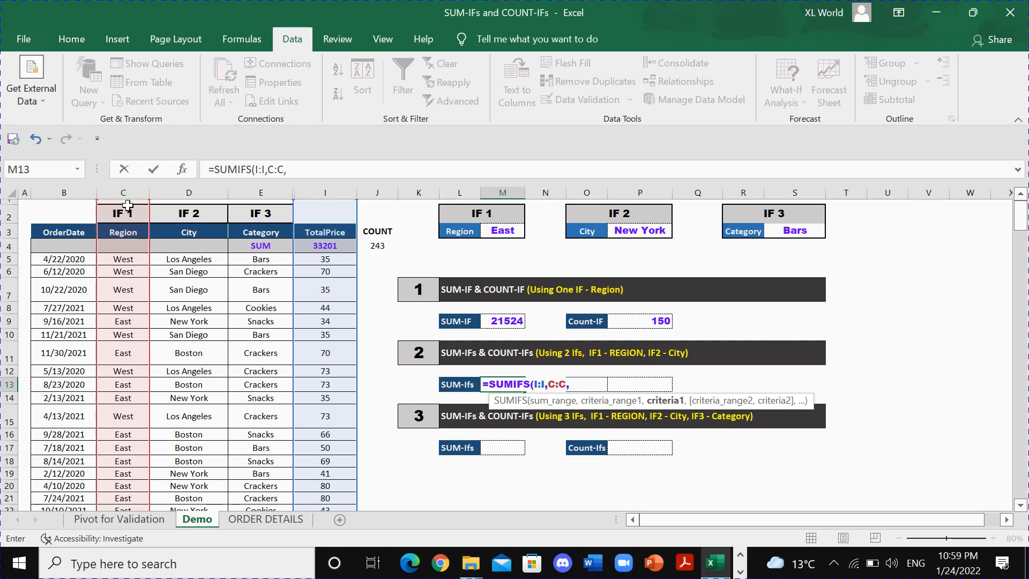
click(490, 231)
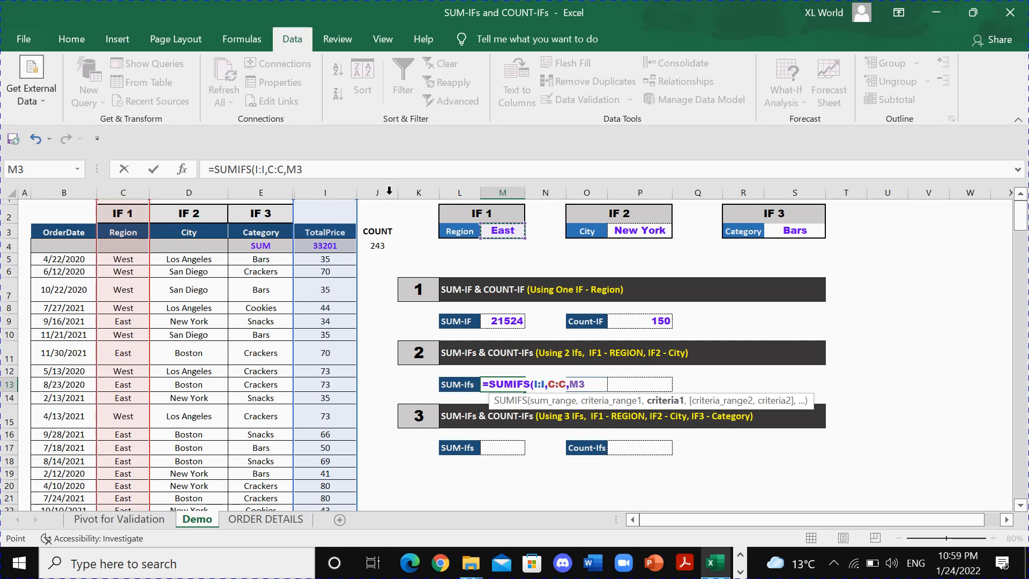
text(,)
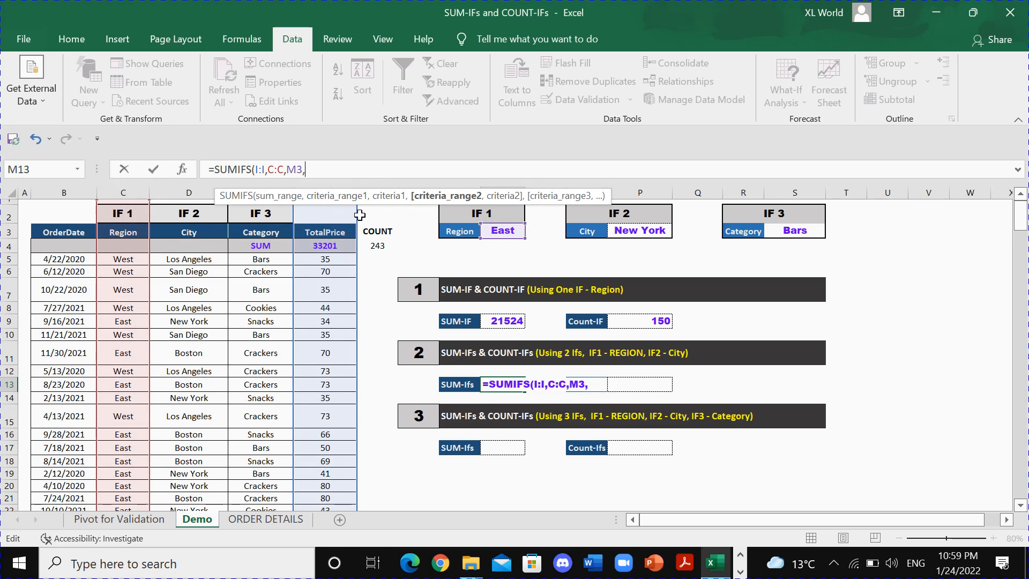
Add the city condition D:D matching P3 to complete M13 as =SUMIFS(I:I,C:C,M3,D:D,P3), and review the formula.
click(594, 384)
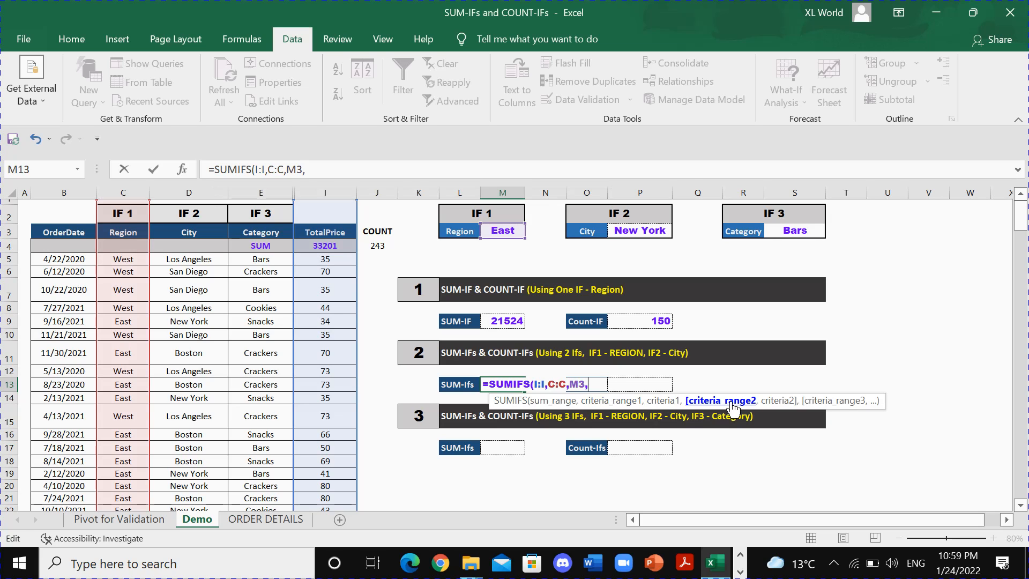
click(195, 194)
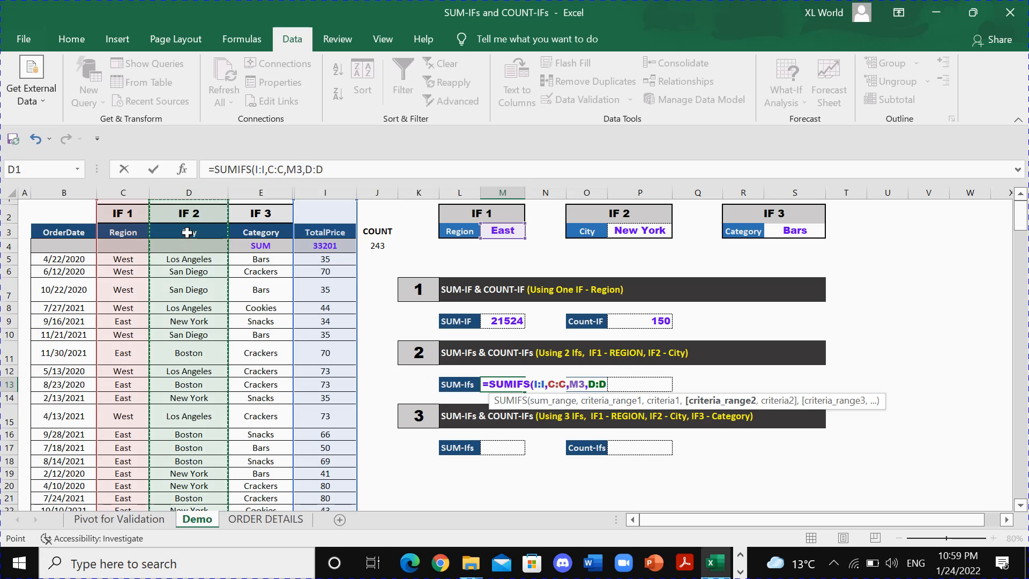
click(334, 170)
text(,)
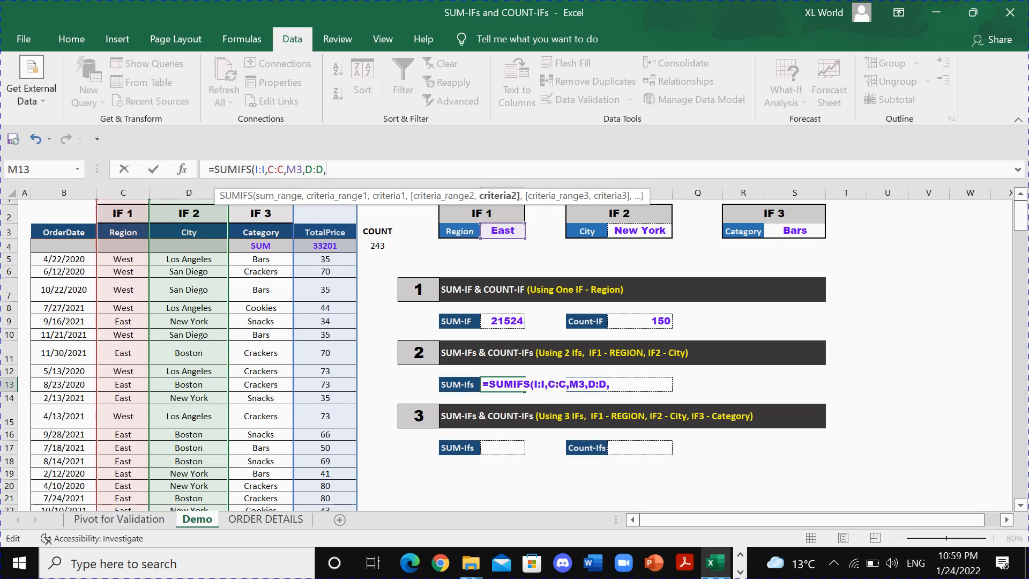
click(642, 231)
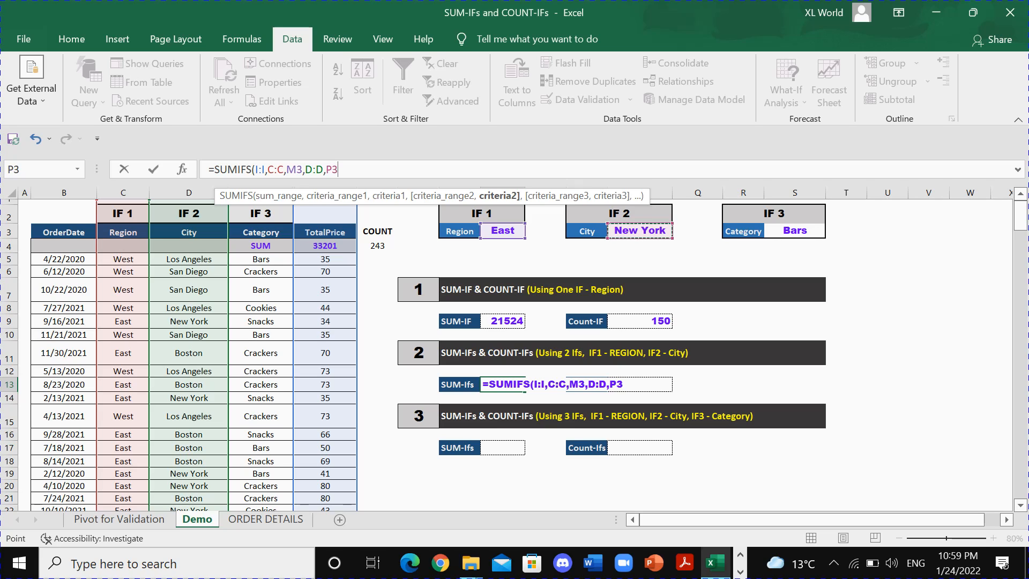
key(F2)
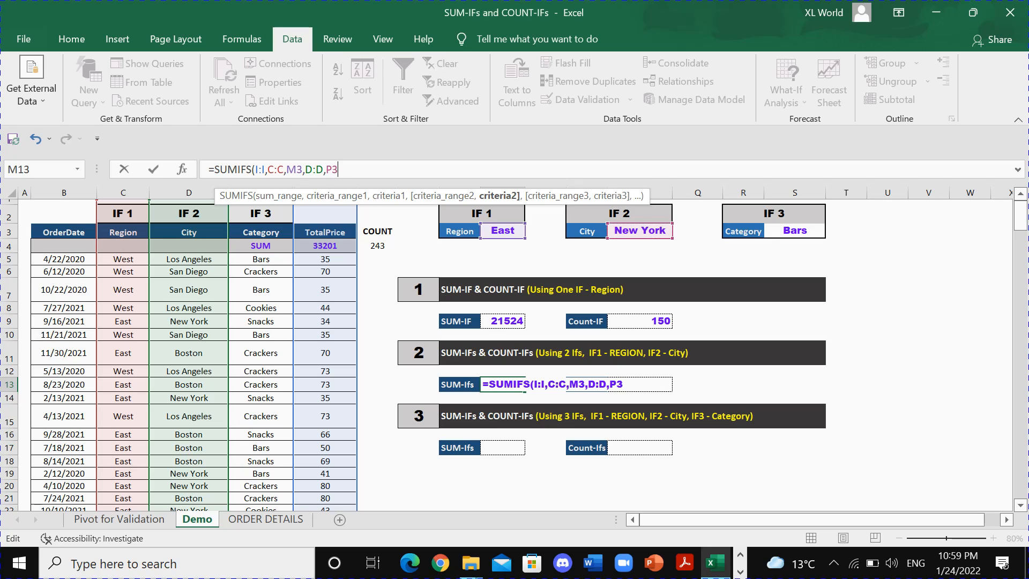
text())
key(Return)
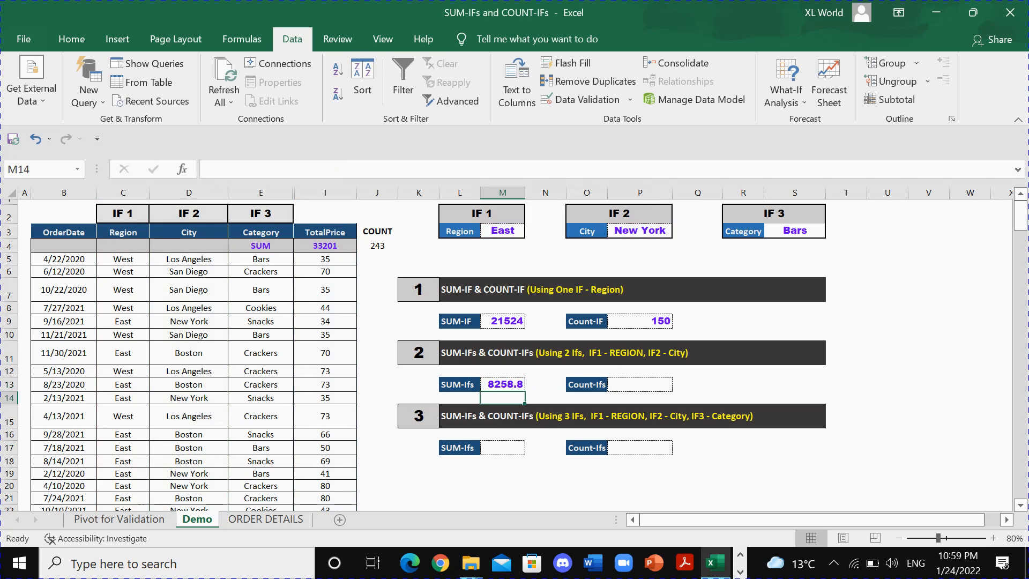
click(519, 382)
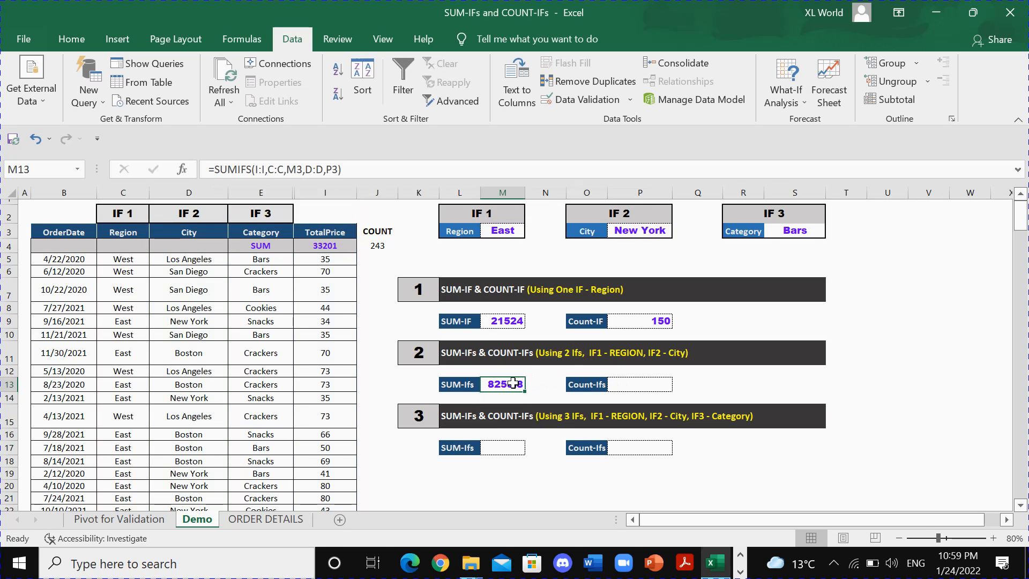
Start a COUNTIFS formula in the Count-Ifs cell P13 with the region condition C:C matching M3.
click(626, 384)
text(=COUNTIOF)
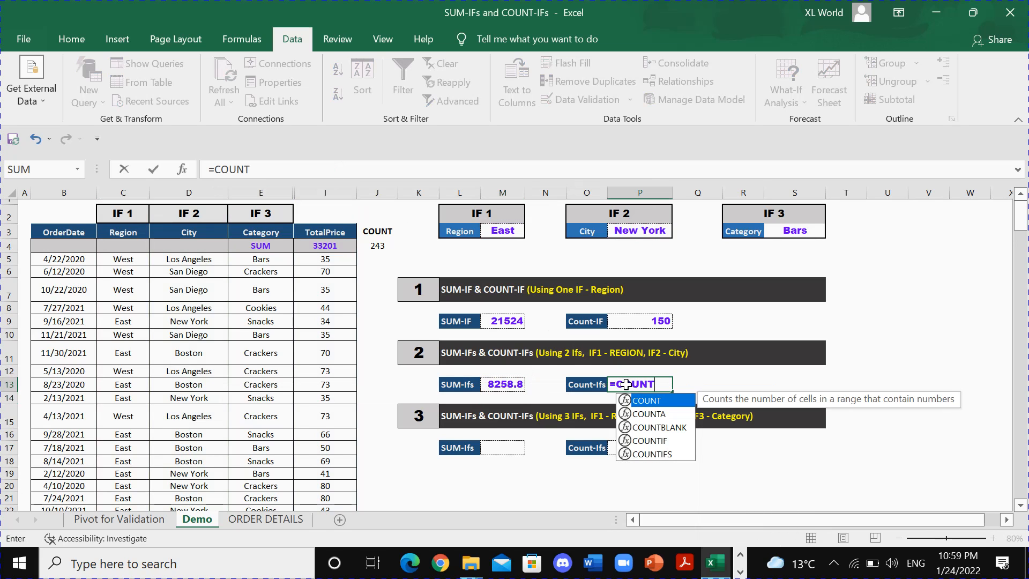
key(BackSpace)
key(BackSpace)
key(BackSpace)
key(BackSpace)
text(TIF)
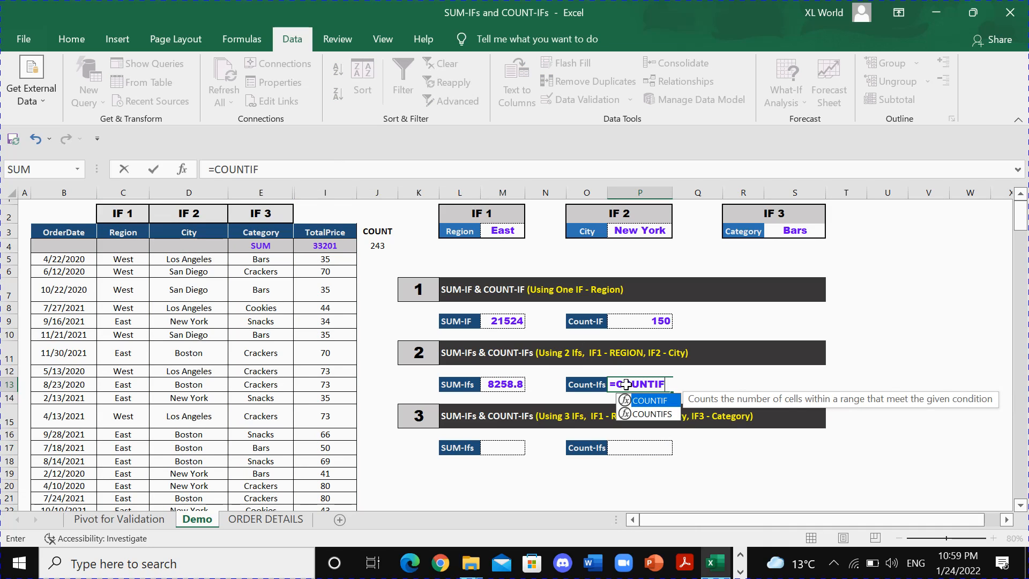
text(s)
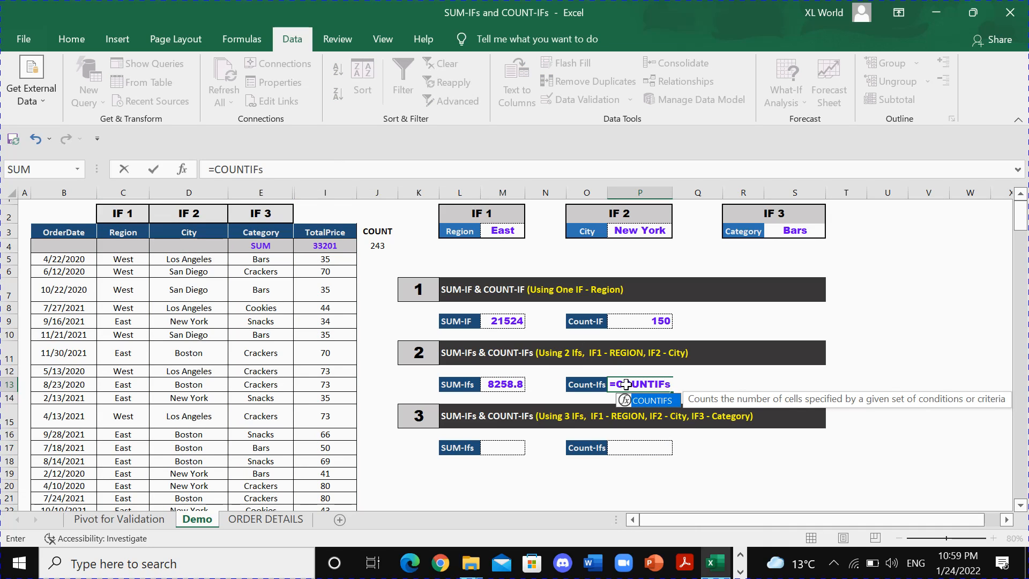
key(Tab)
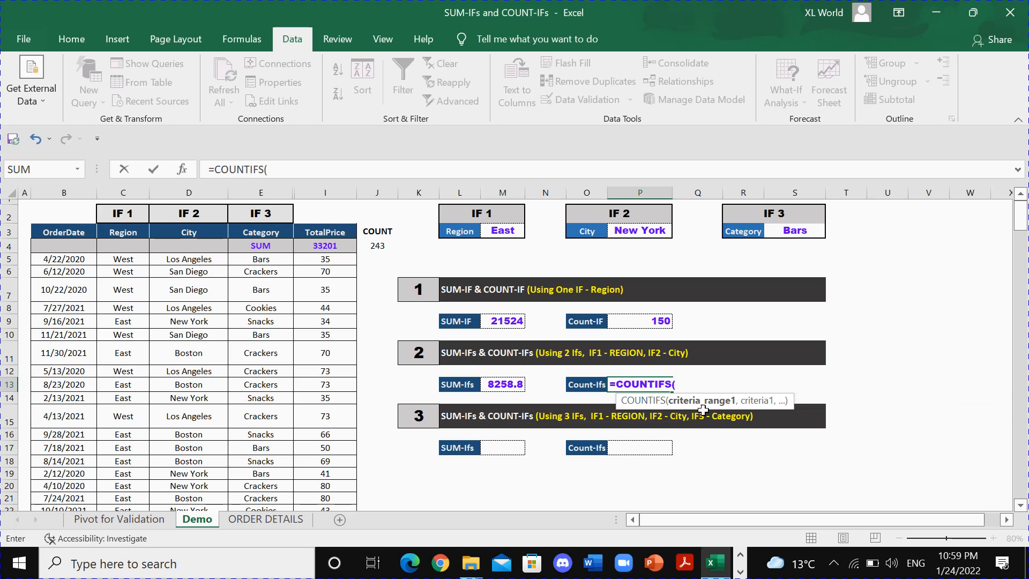
click(123, 191)
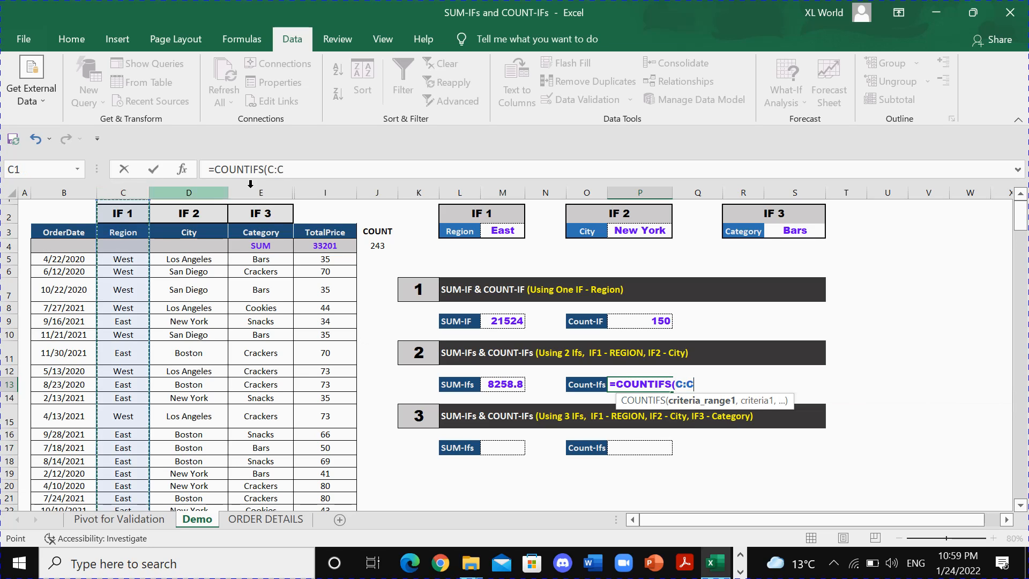
text(,)
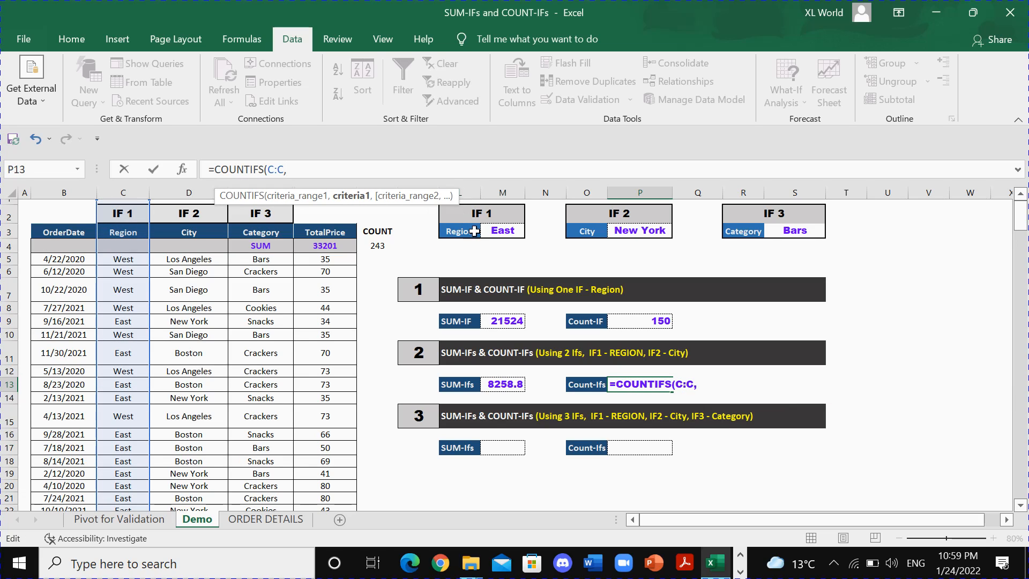
click(499, 232)
text(,)
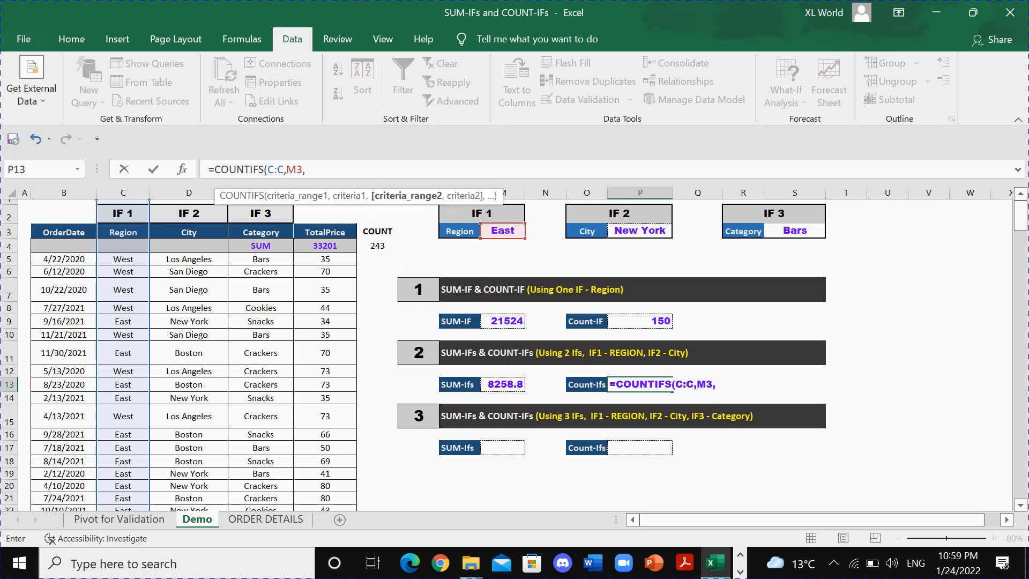
Add the city condition D:D matching P3 to complete P13 as =COUNTIFS(C:C,M3,D:D,P3), and review the formula.
click(715, 385)
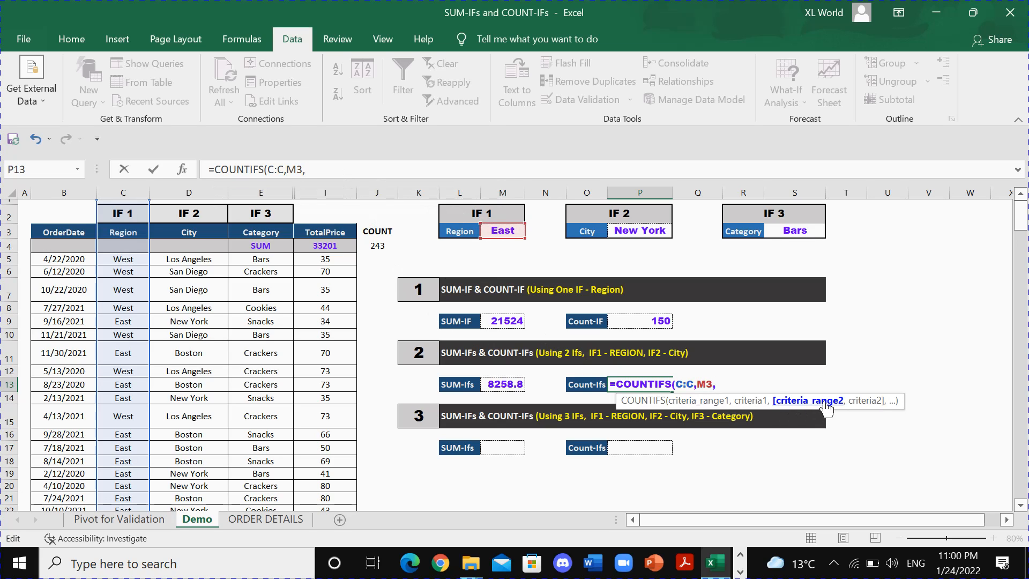
click(188, 192)
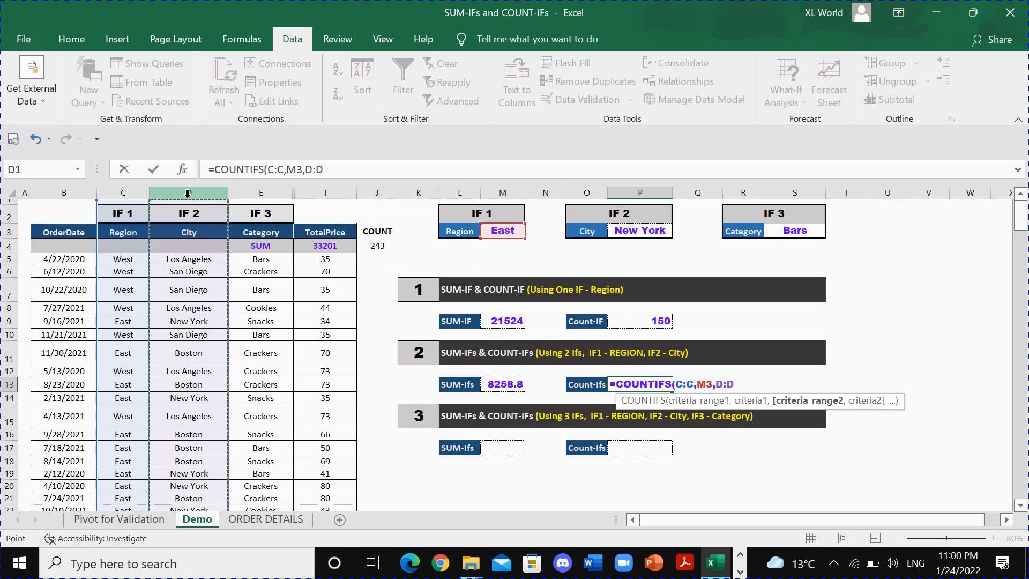
click(324, 169)
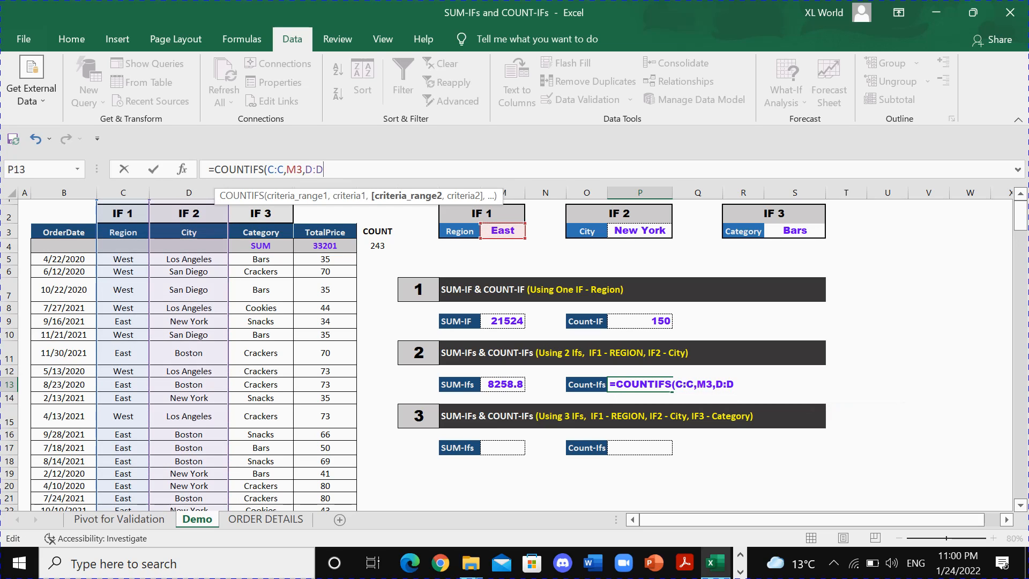
text(,)
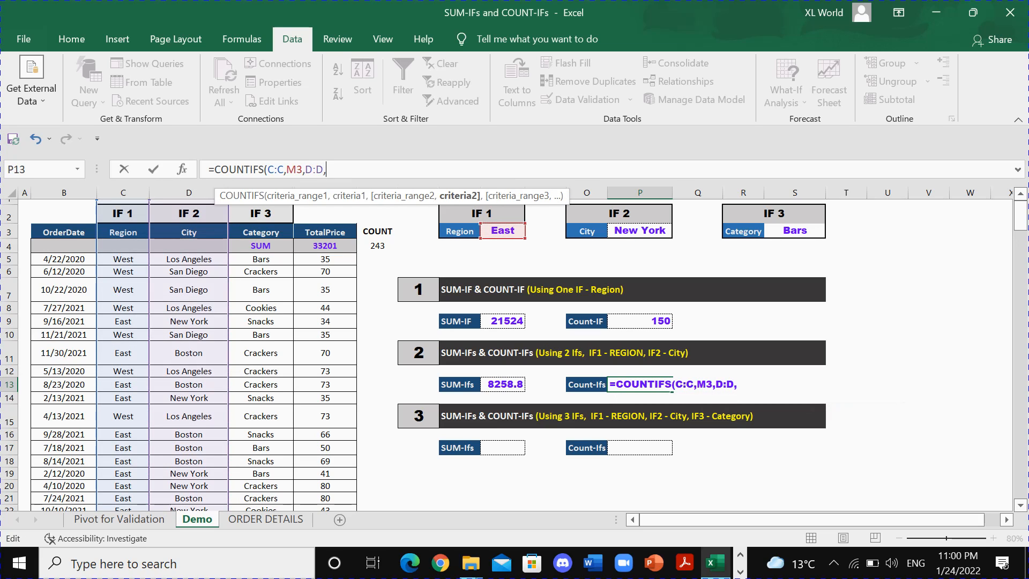
click(627, 232)
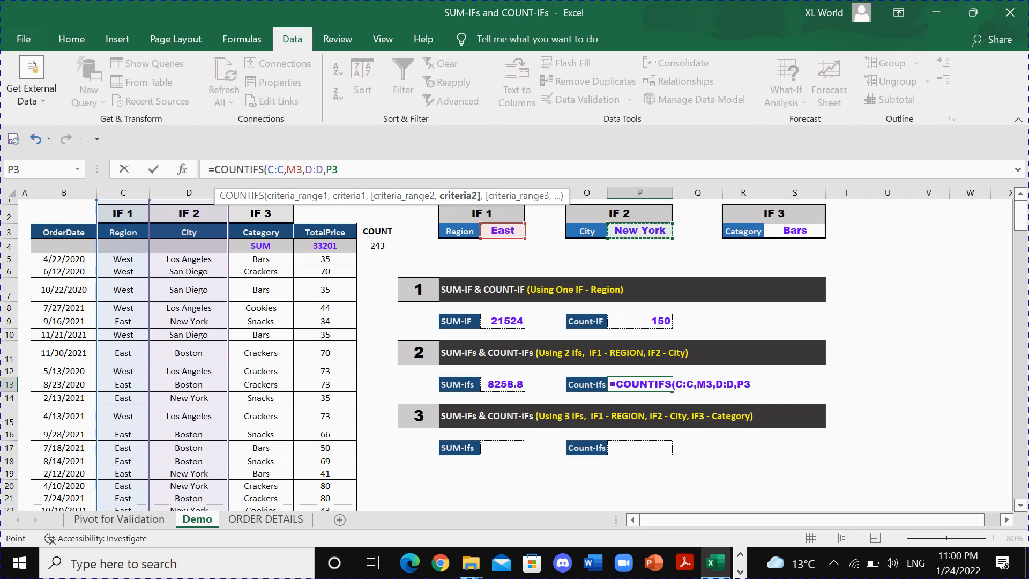
text())
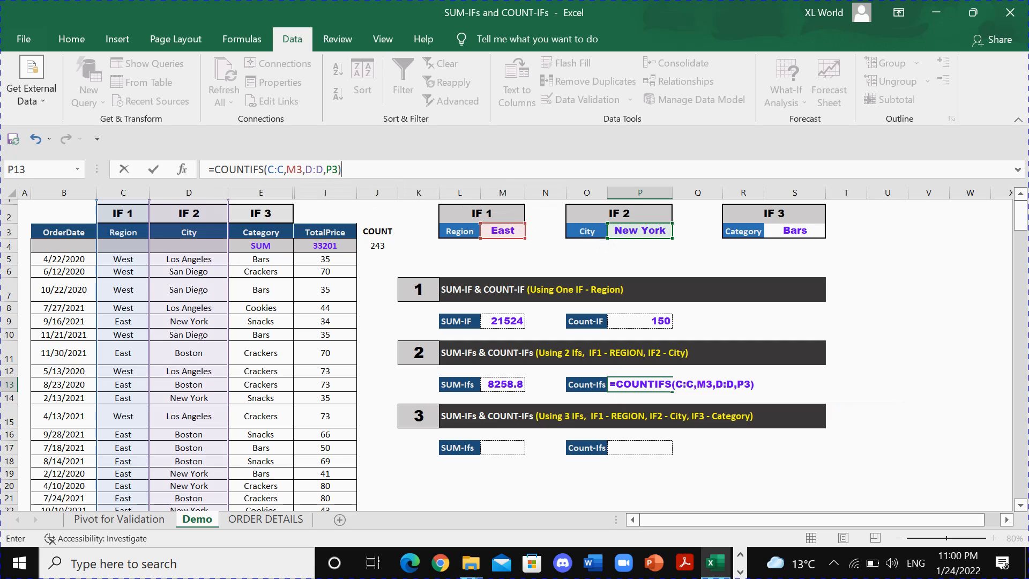
key(Return)
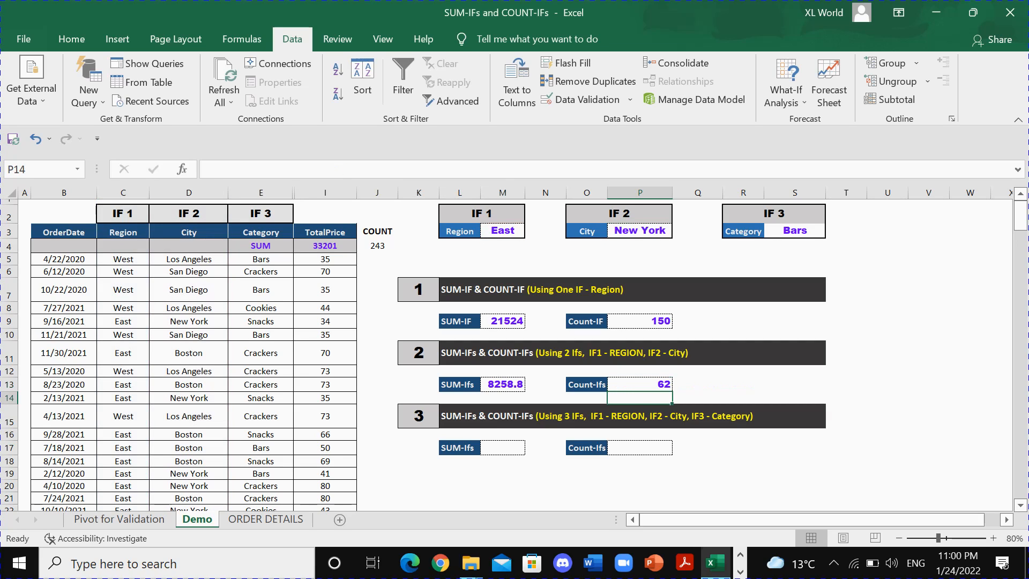
click(651, 387)
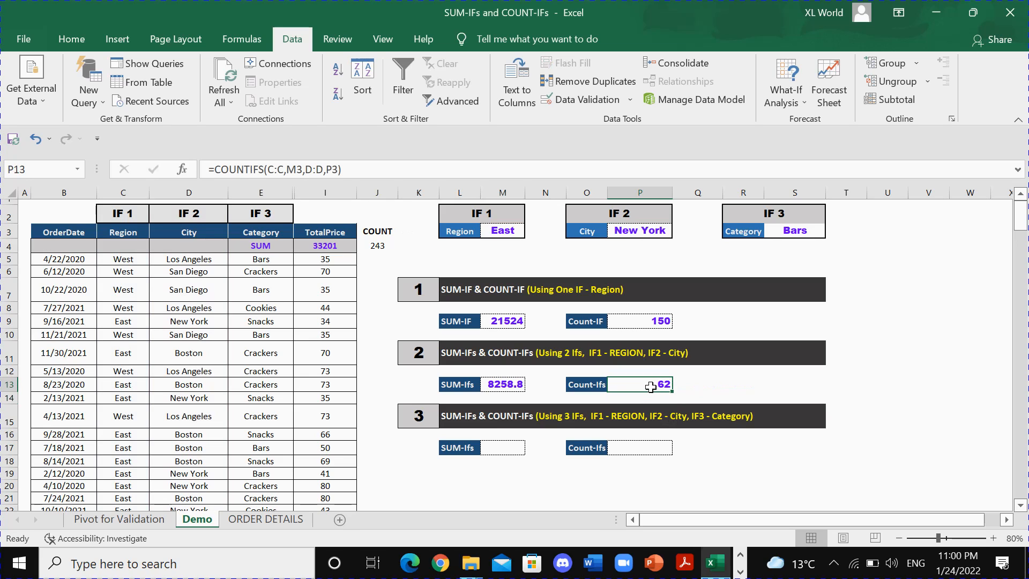
Filter both pivot tables on the Pivot for Validation sheet to New York and check their grand totals against M13 and P13.
click(505, 380)
ctrl+click(627, 385)
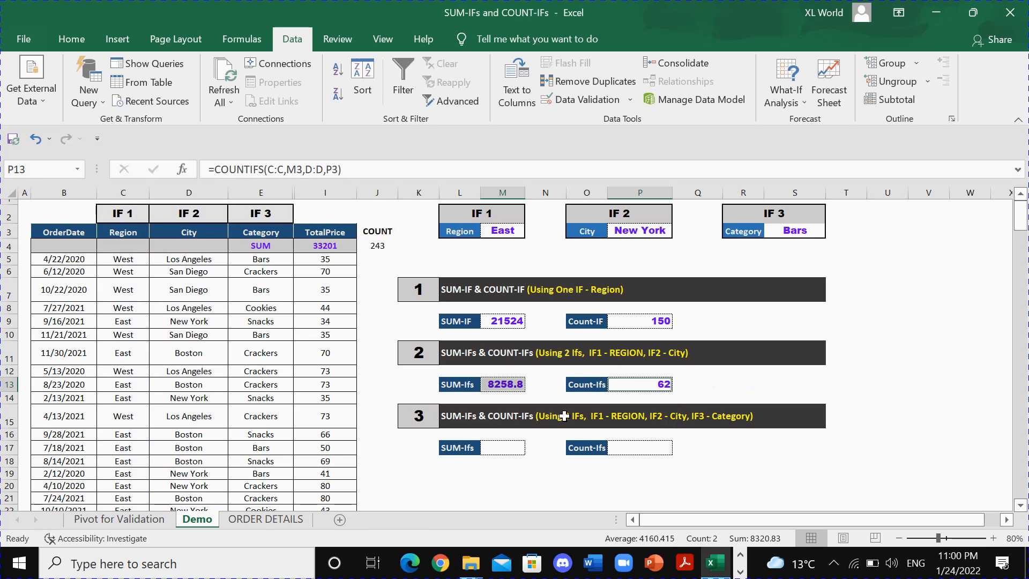
click(141, 521)
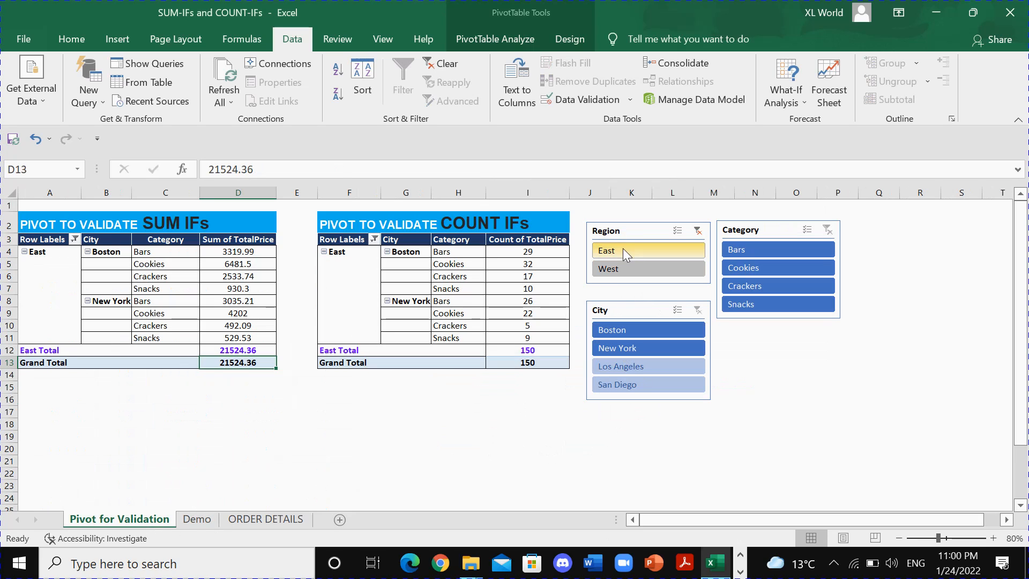
click(619, 350)
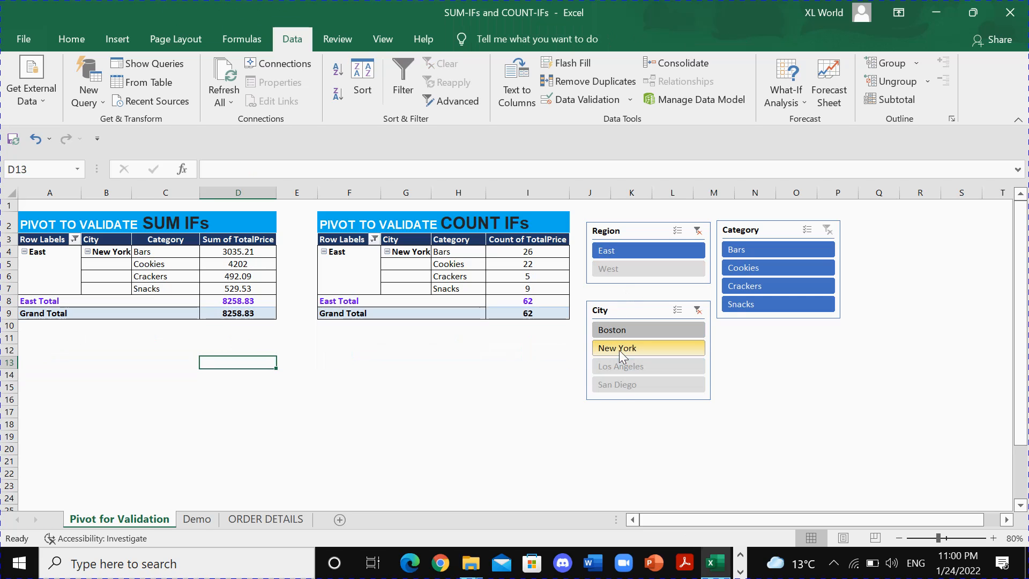
click(530, 314)
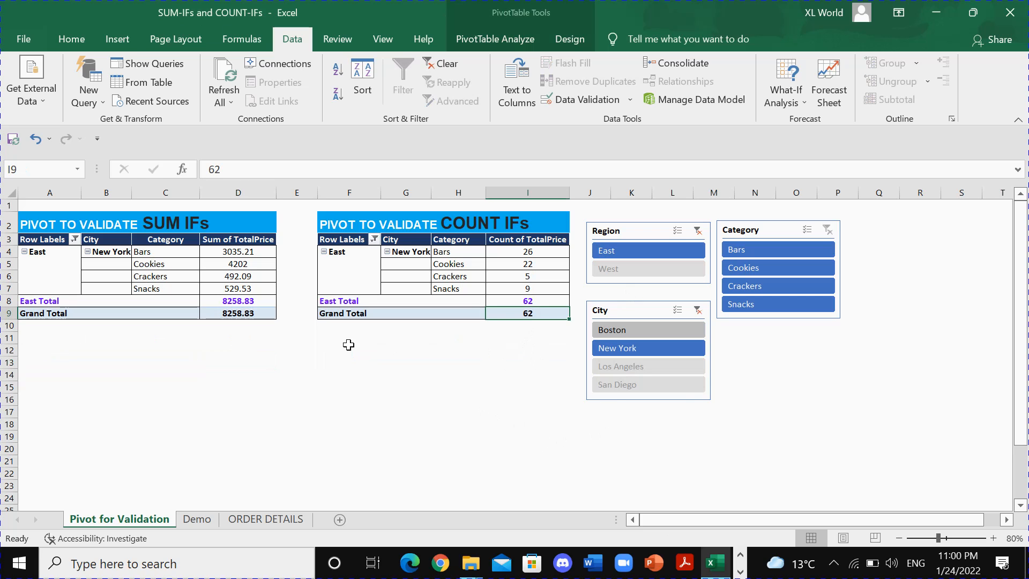
ctrl+click(251, 314)
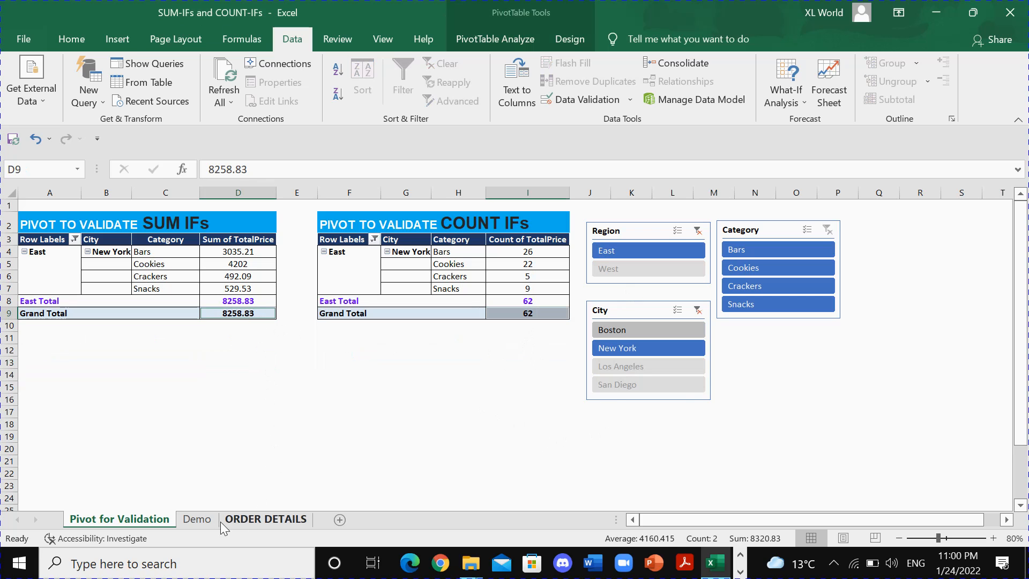
Compare the two-condition sum in M13 and count in P13 across the ORDER DETAILS and Demo sheets with the pivot grand totals.
click(241, 520)
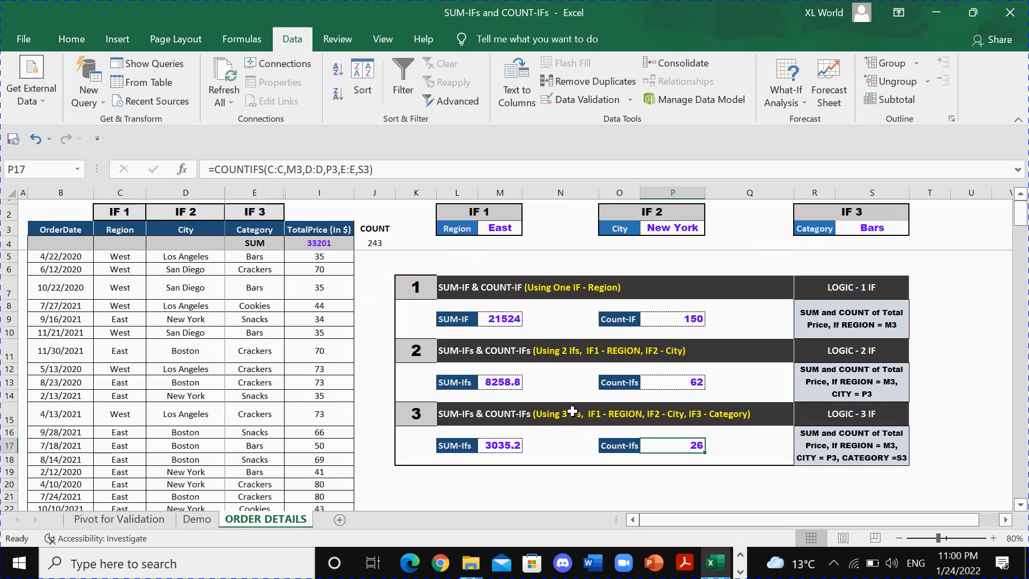
click(678, 384)
click(507, 383)
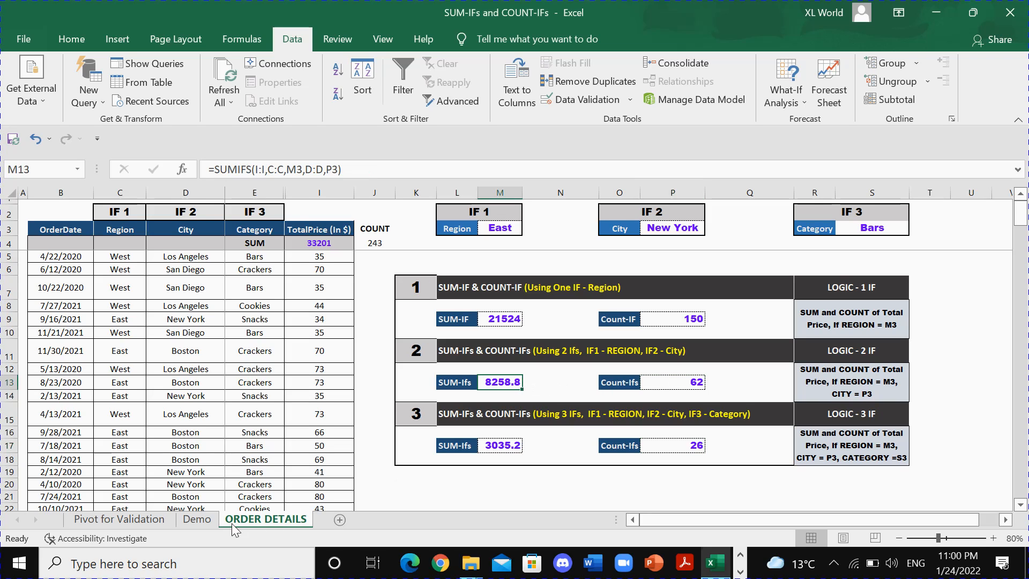
click(197, 519)
click(507, 385)
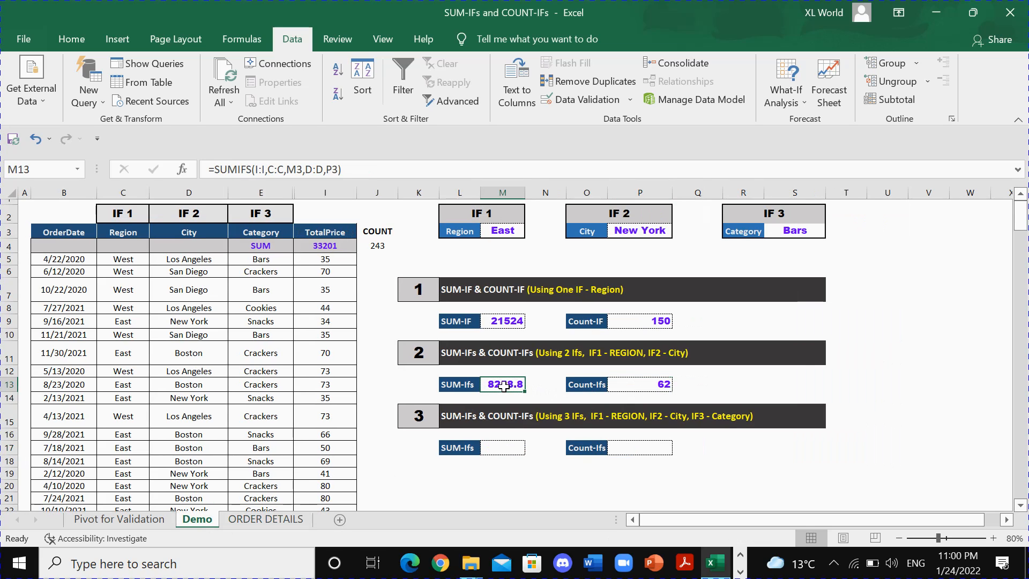
click(638, 386)
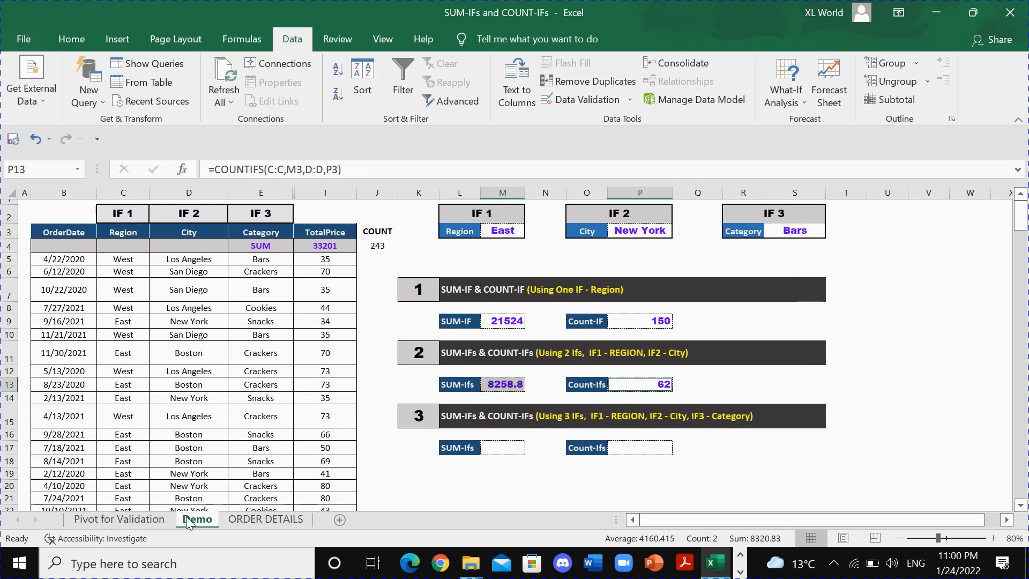
click(123, 519)
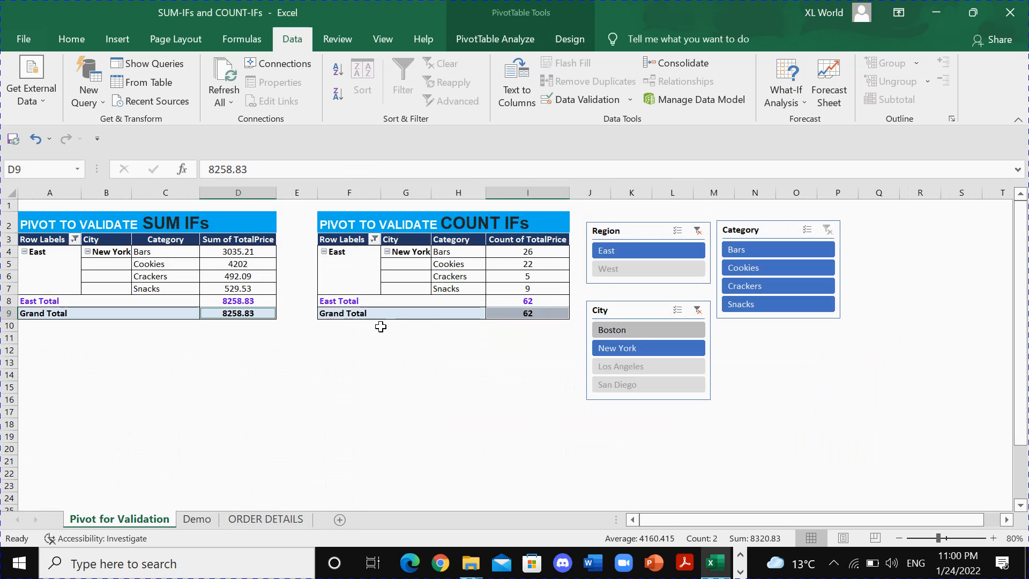
click(260, 518)
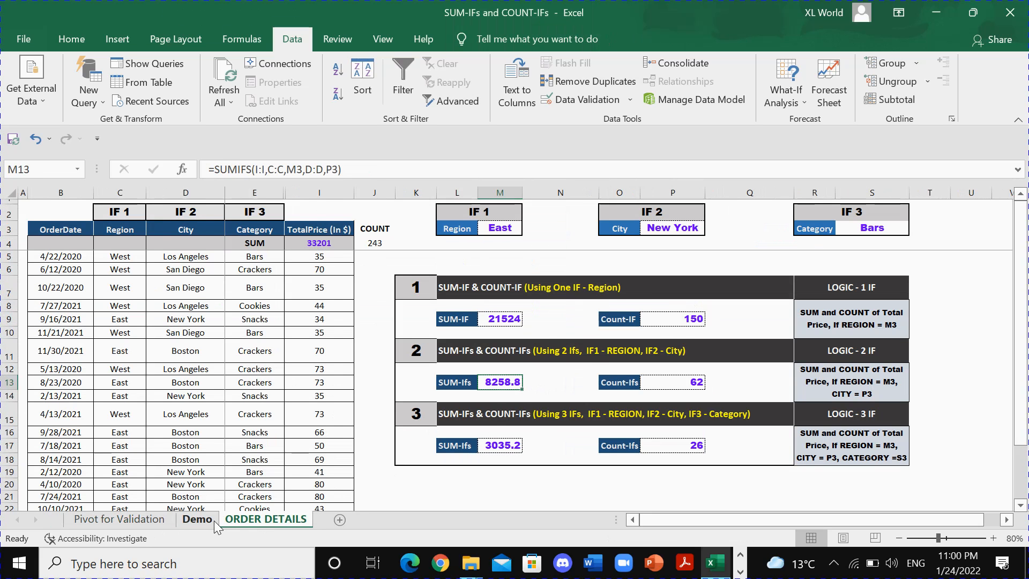
Start a SUMIFS formula in Demo cell M17 with sum range I:I and the region condition C:C matching M3.
click(214, 520)
click(500, 448)
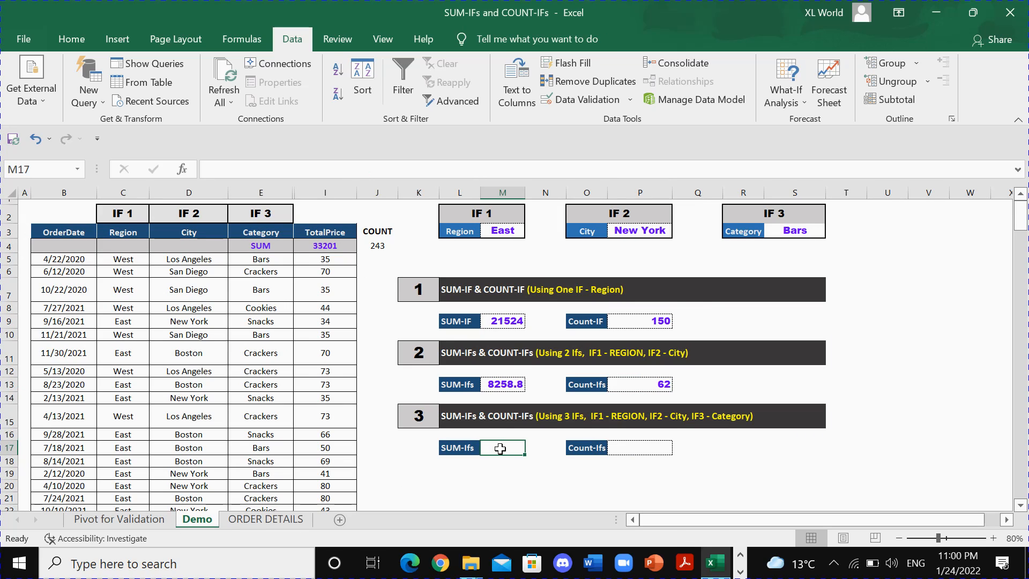
text(=)
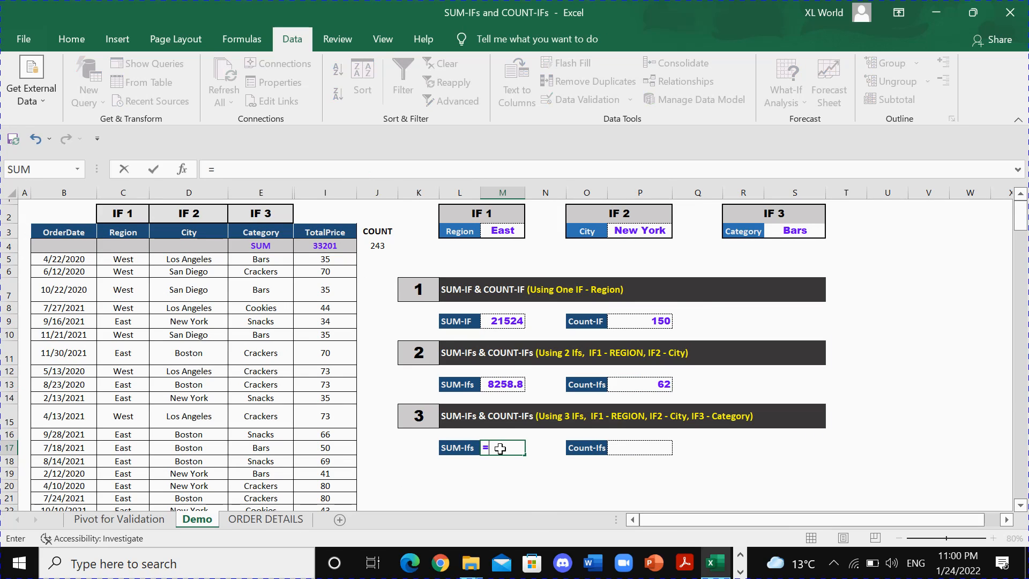
text(SUMIFs)
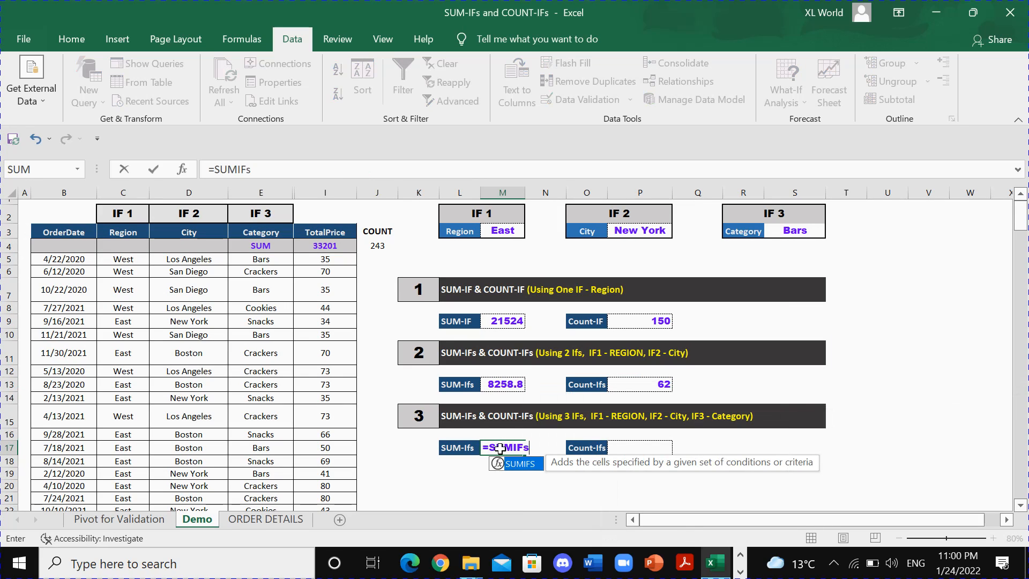
key(Tab)
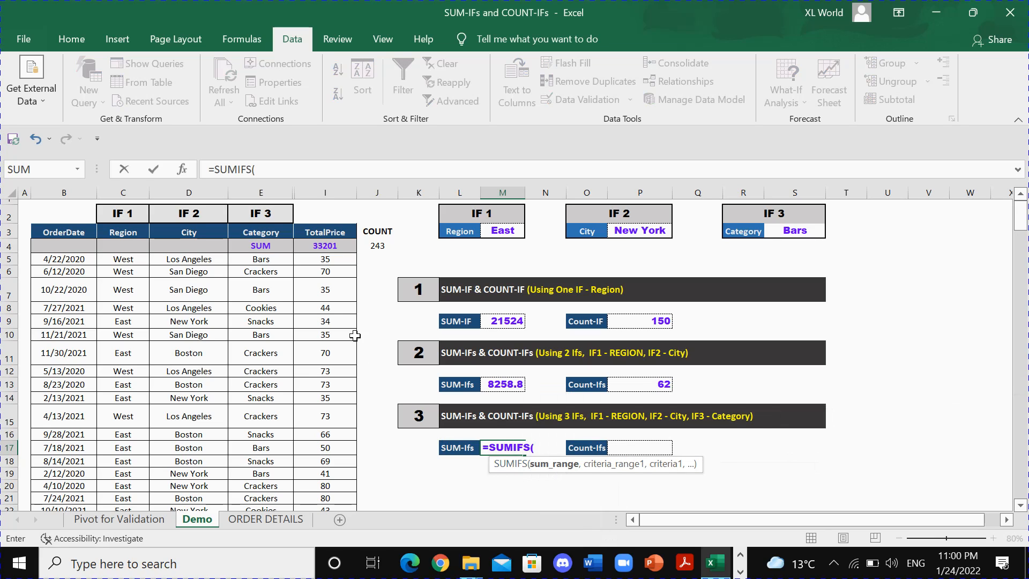
click(324, 192)
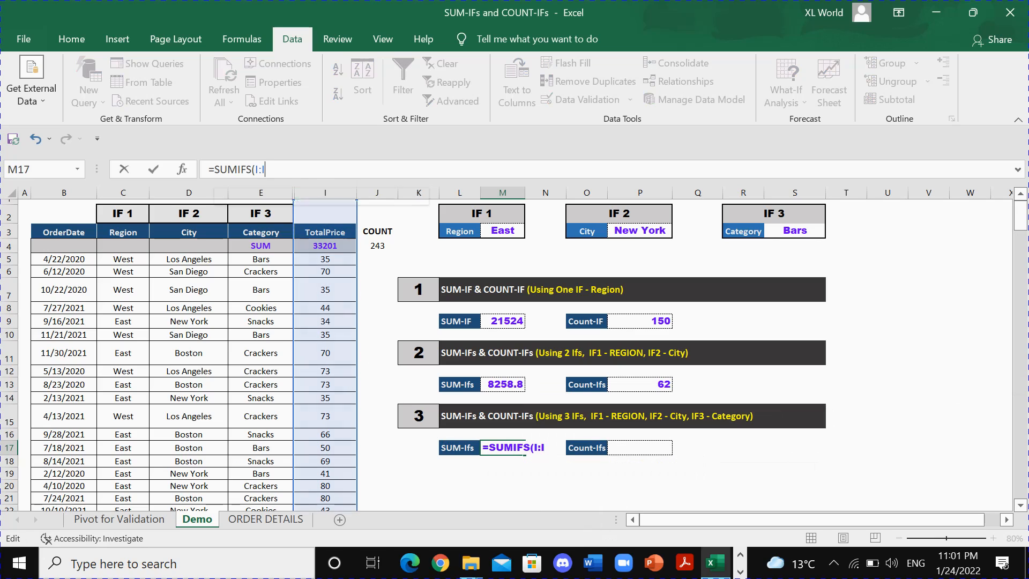
text(,)
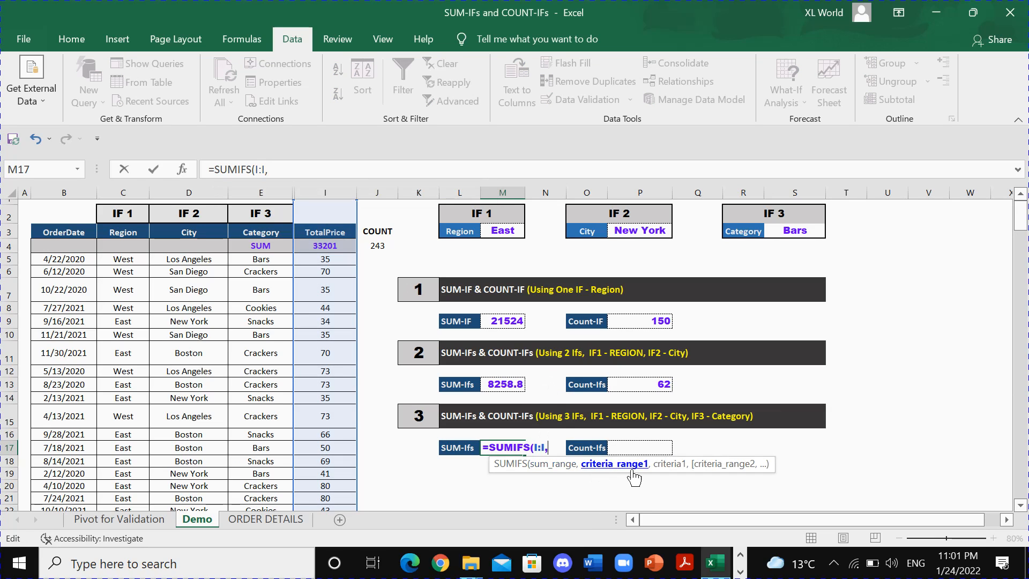
click(123, 193)
text(,)
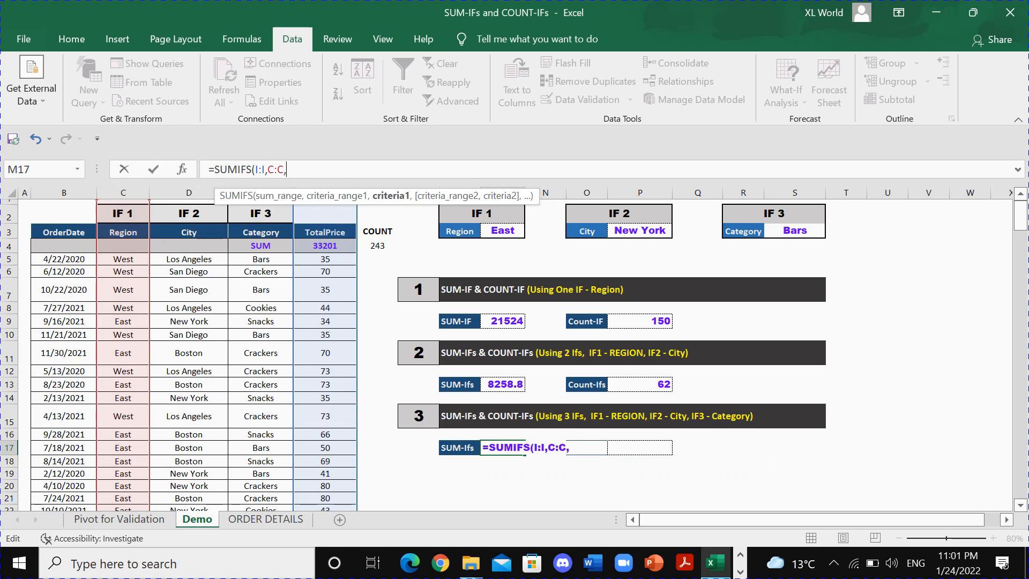
click(501, 230)
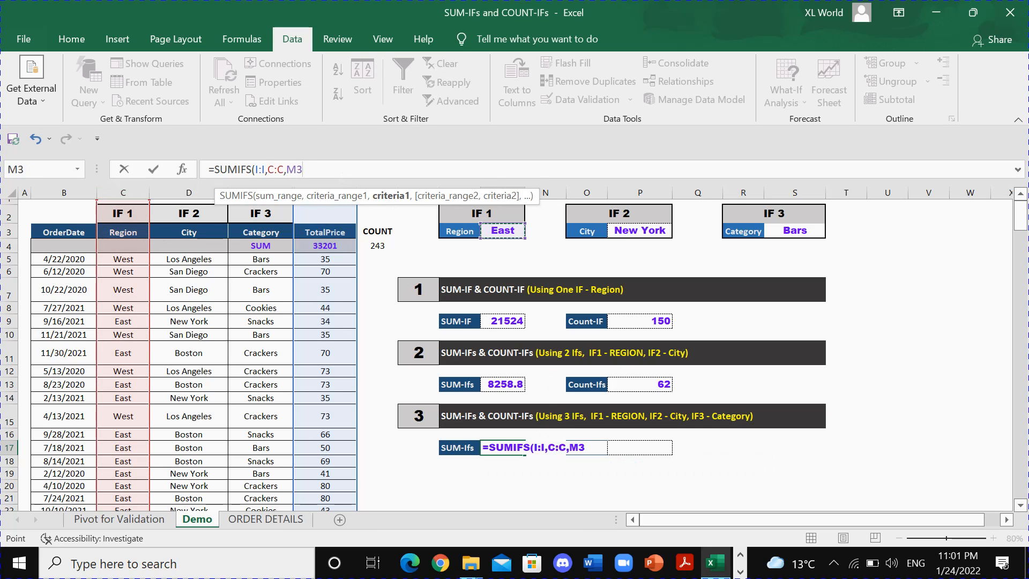
text(,)
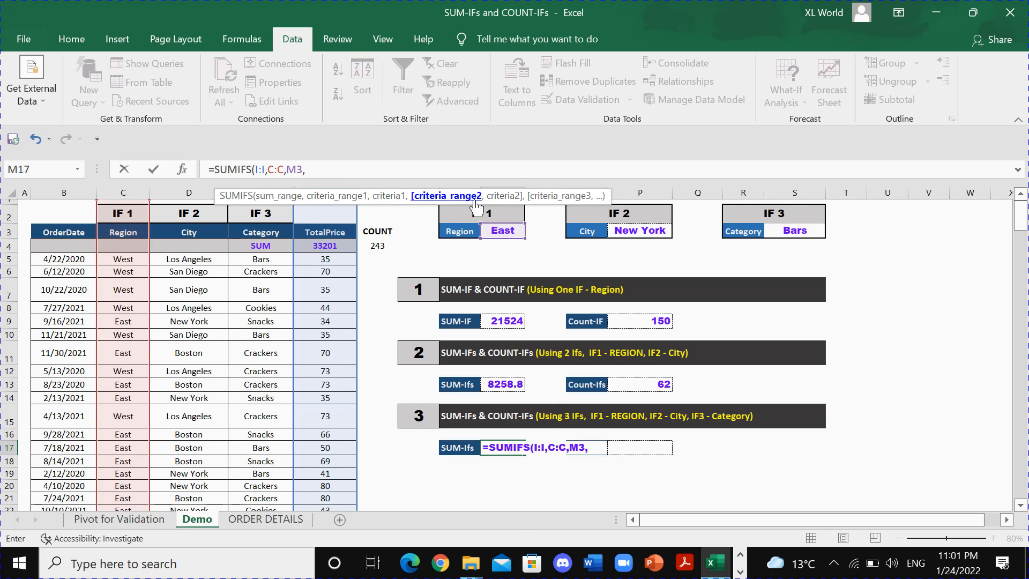
Add the city condition to the SUMIFS formula in M17, with range D:D matching P3.
click(193, 192)
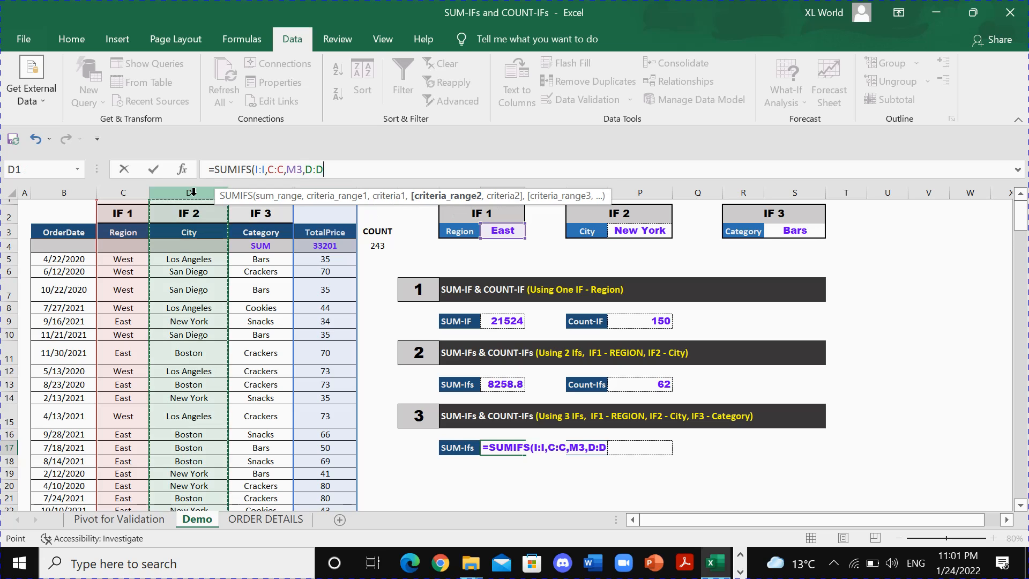
text(,)
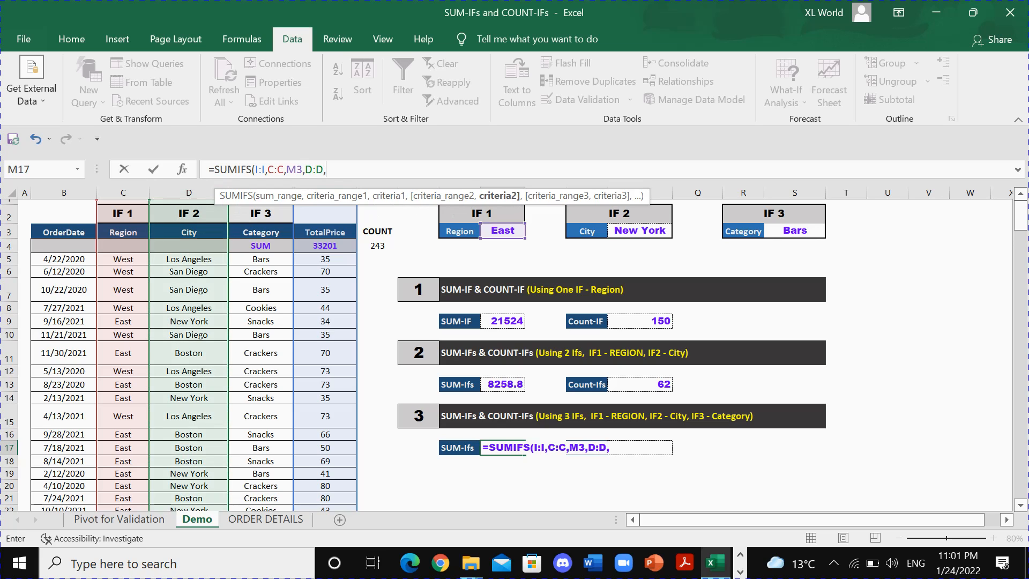
click(648, 234)
text(,)
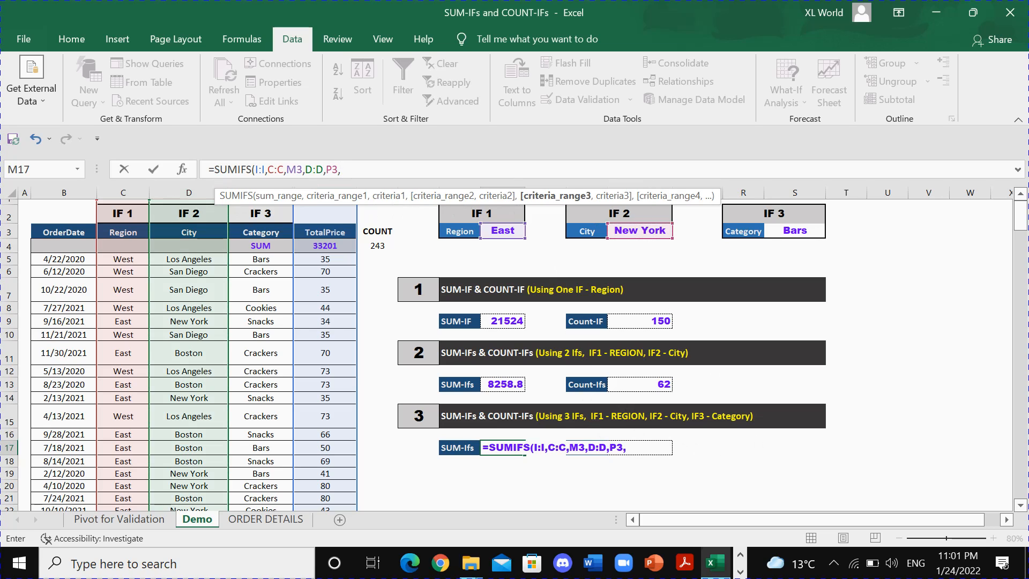
Add the category condition E:E matching S3 to complete M17 as =SUMIFS(I:I,C:C,M3,D:D,P3,E:E,S3).
click(640, 448)
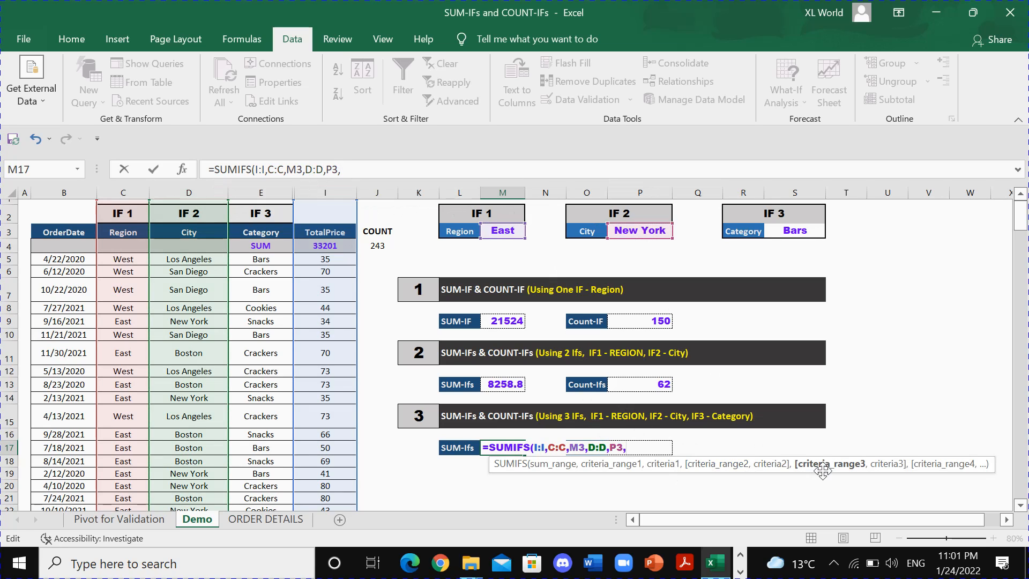
click(259, 192)
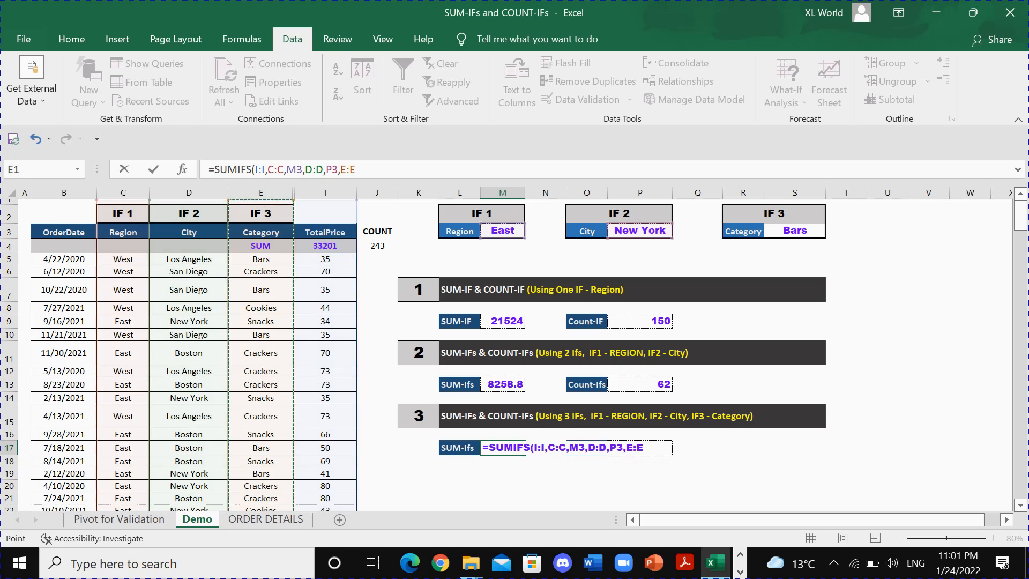
text(,)
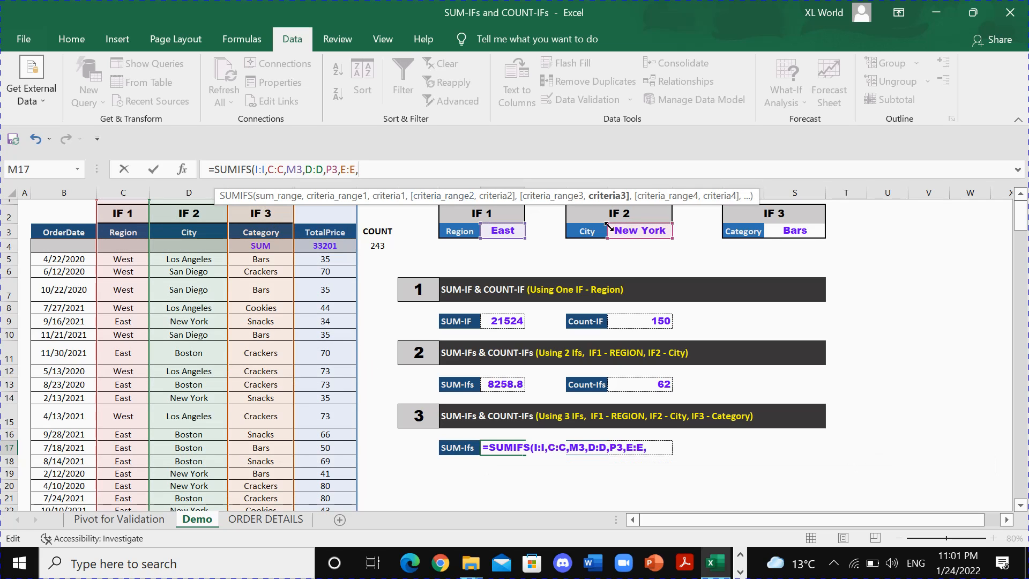
click(783, 235)
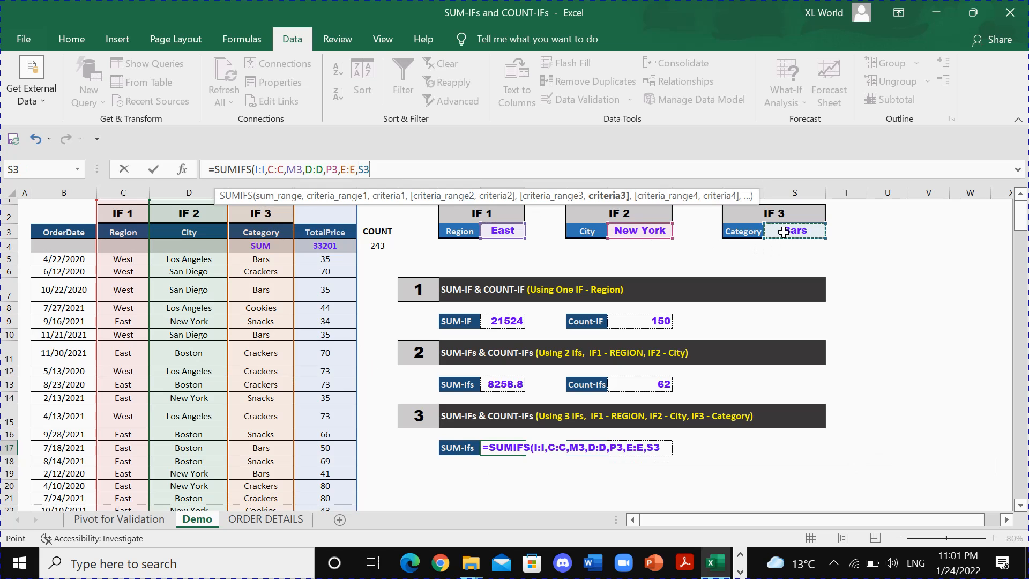
text())
key(Return)
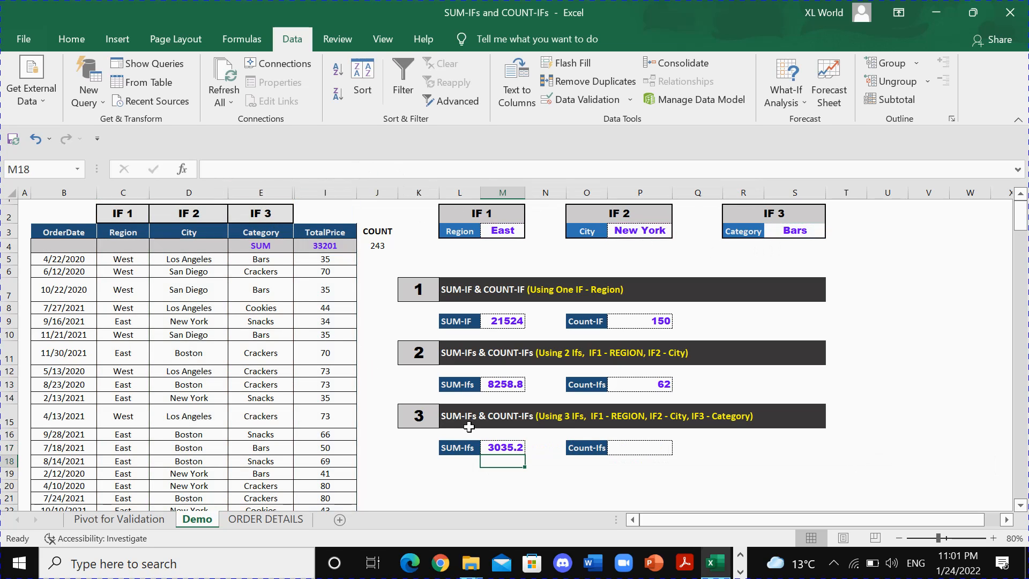
click(508, 449)
Start a COUNTIFS formula in Demo cell P17 with the region condition C:C matching M3.
click(624, 449)
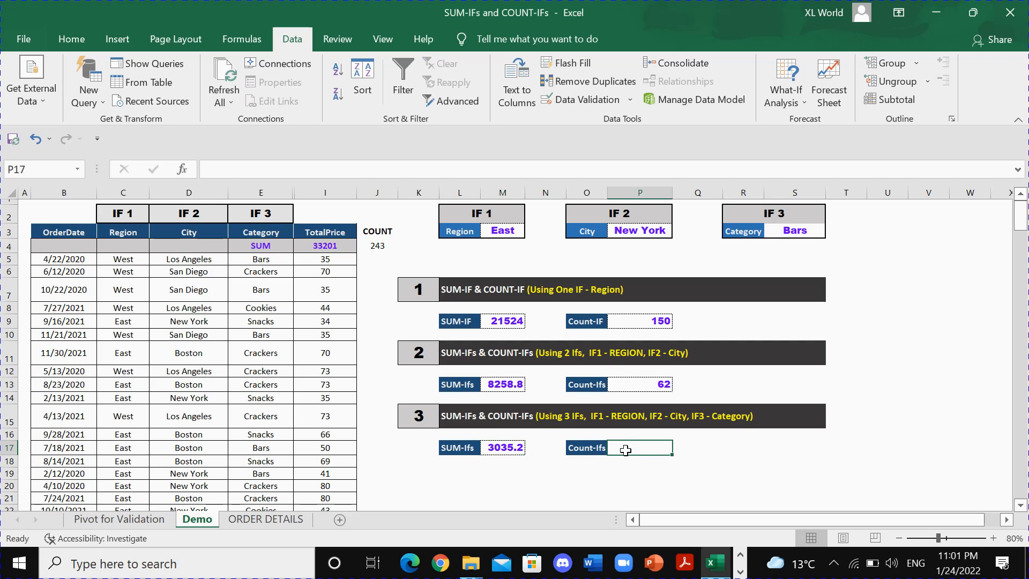
text(=COUNTIFS()
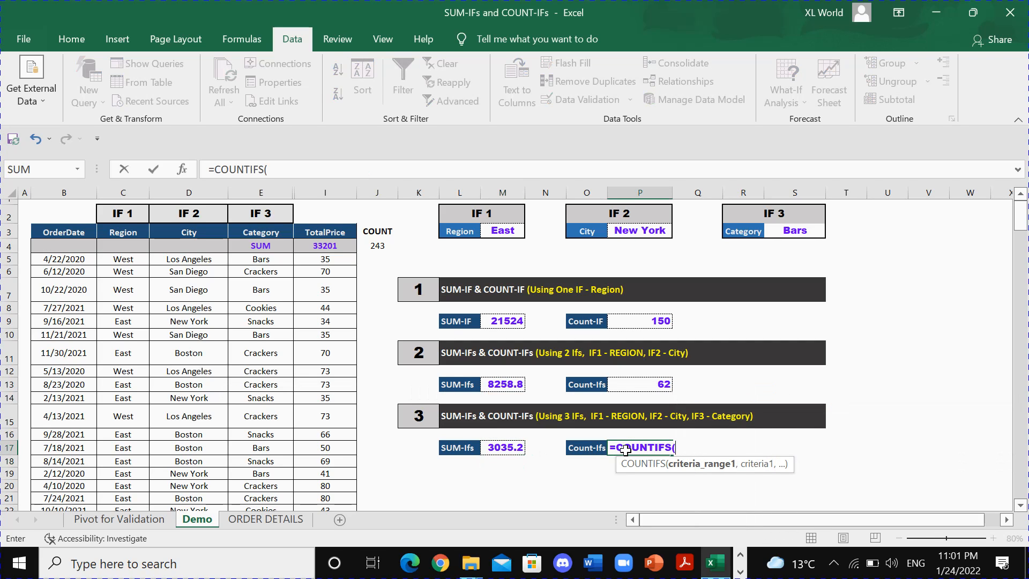
click(134, 192)
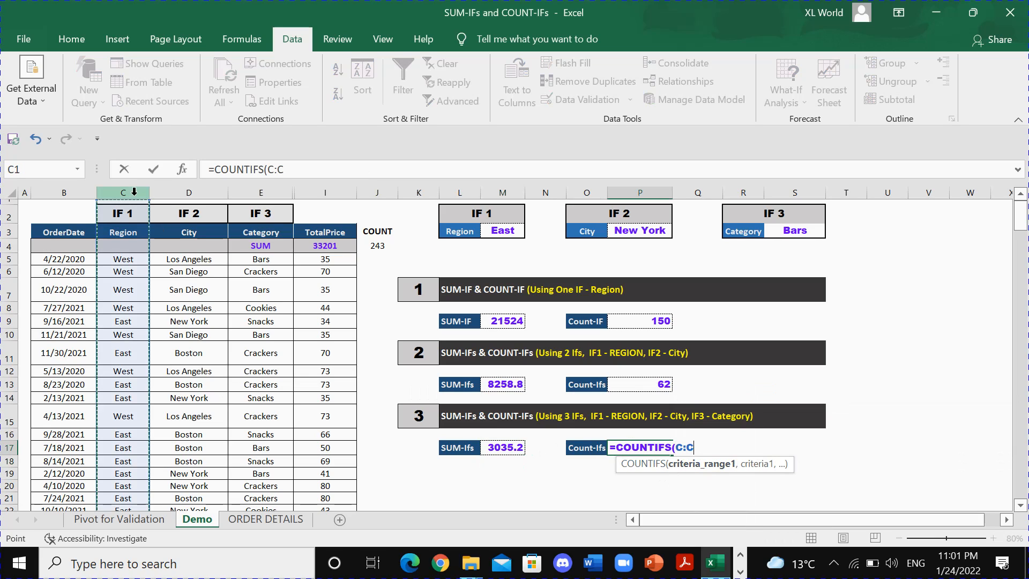
text(,)
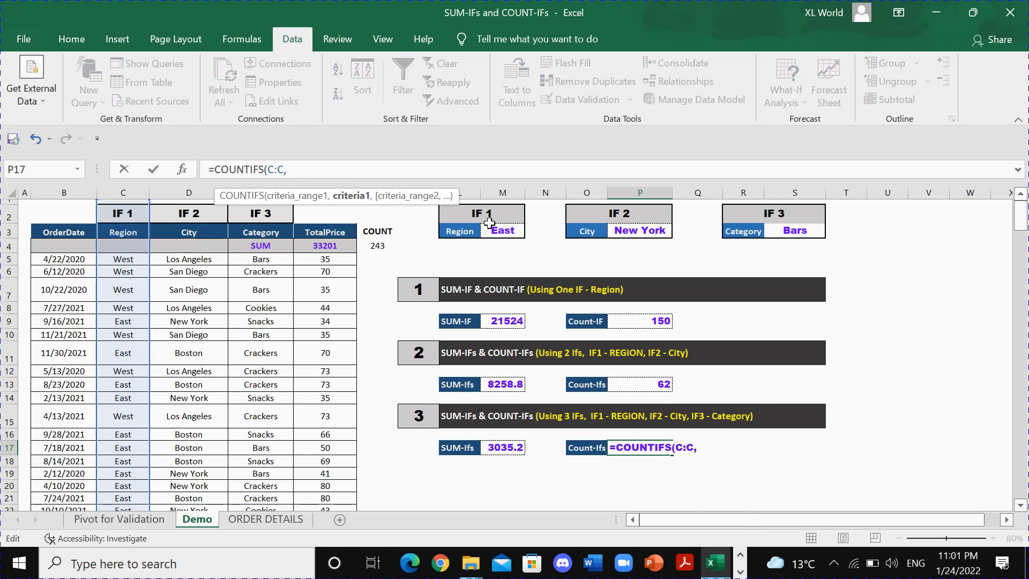
click(504, 230)
text(,)
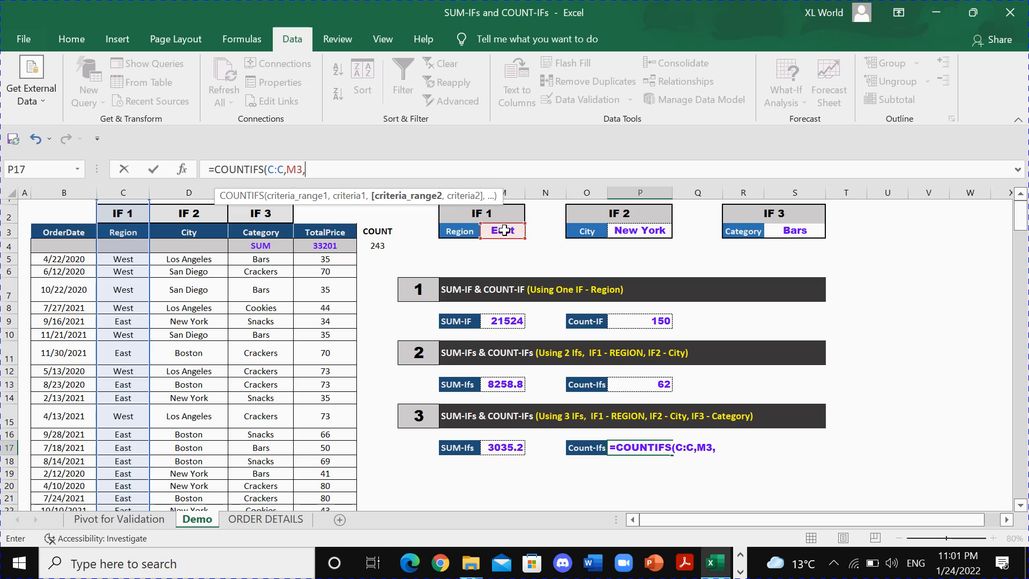
Add the city condition to the COUNTIFS formula in P17, with range D:D matching P3.
click(728, 448)
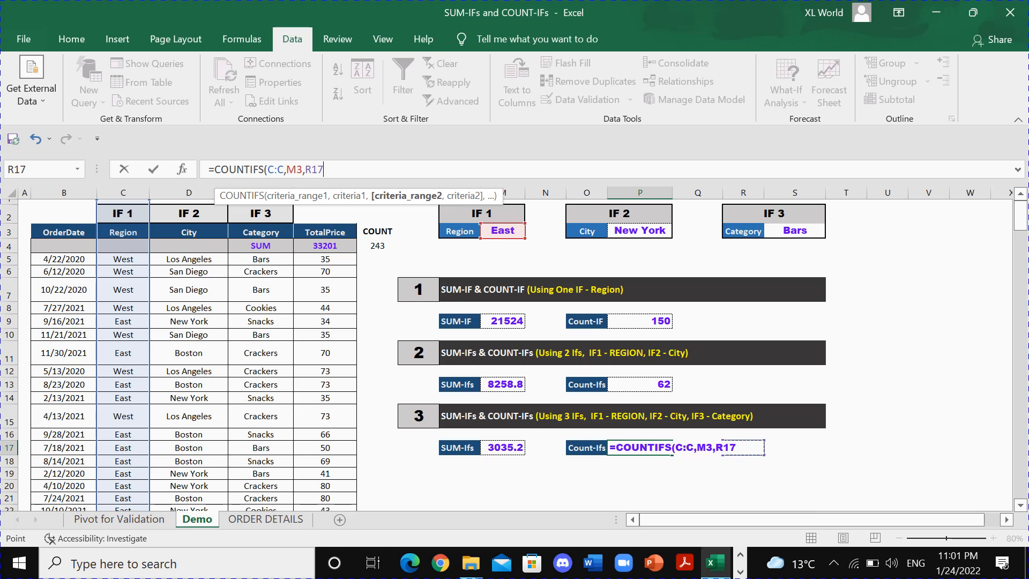
key(BackSpace)
key(BackSpace)
key(BackSpace)
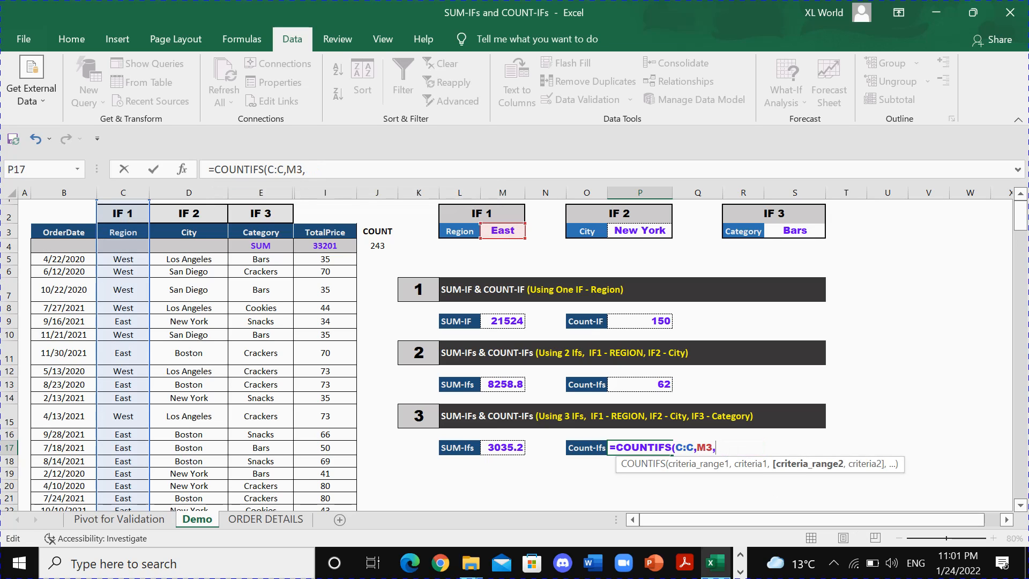
click(189, 194)
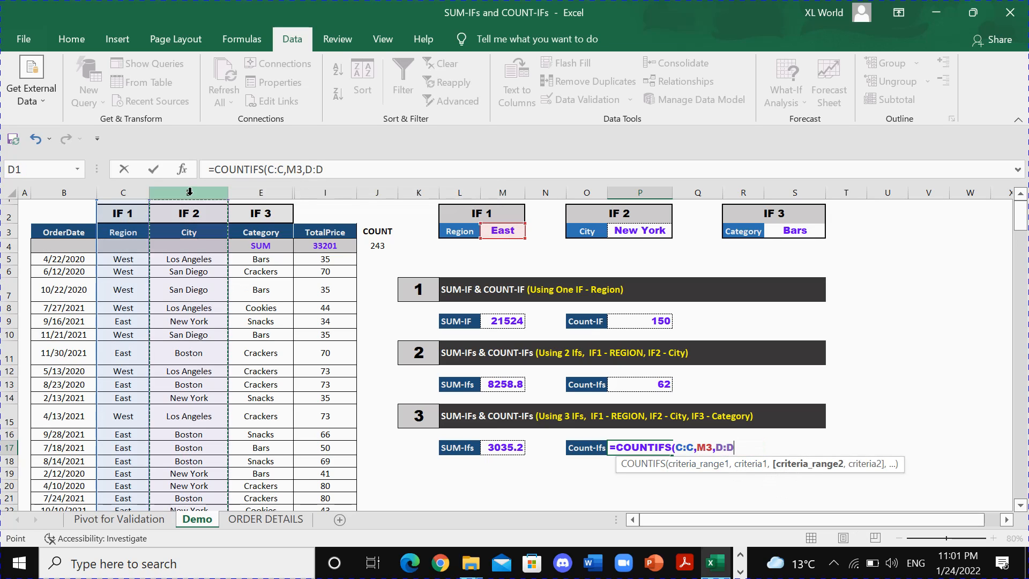
click(324, 170)
text(,)
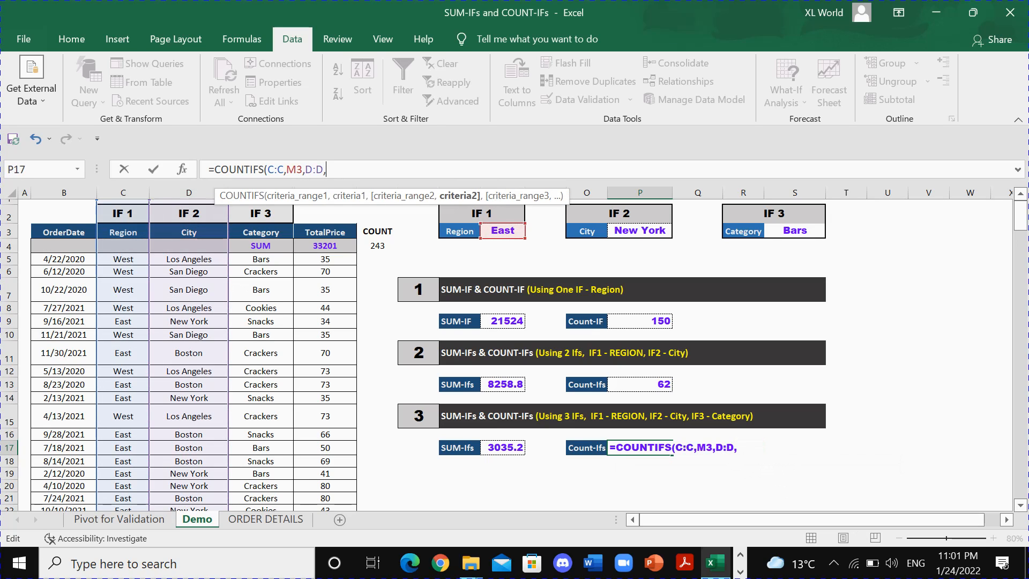
click(650, 230)
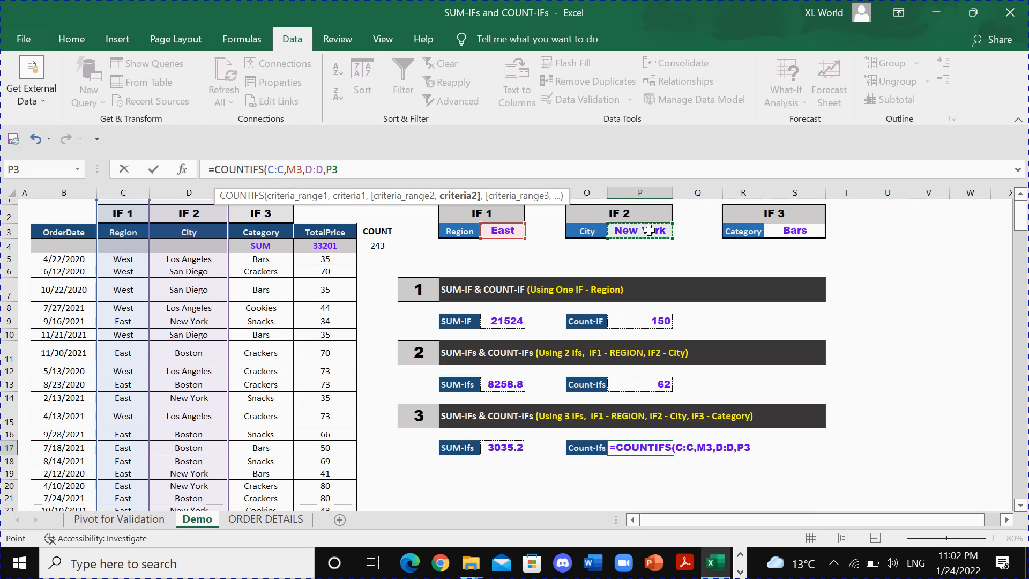
text(,)
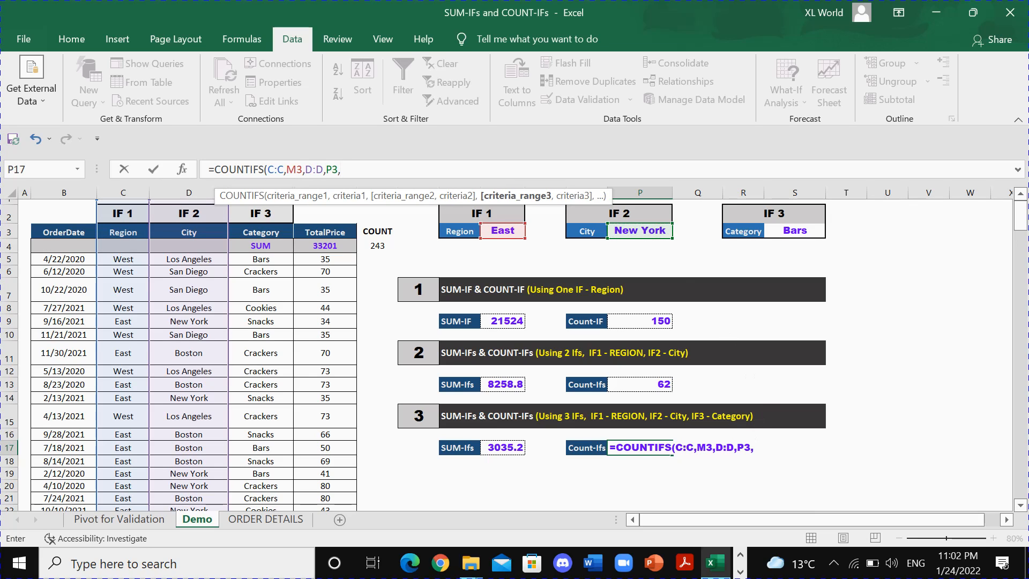
Add the category condition E:E matching S3 to complete P17 as =COUNTIFS(C:C,M3,D:D,P3,E:E,S3), and review both three-condition results.
click(755, 448)
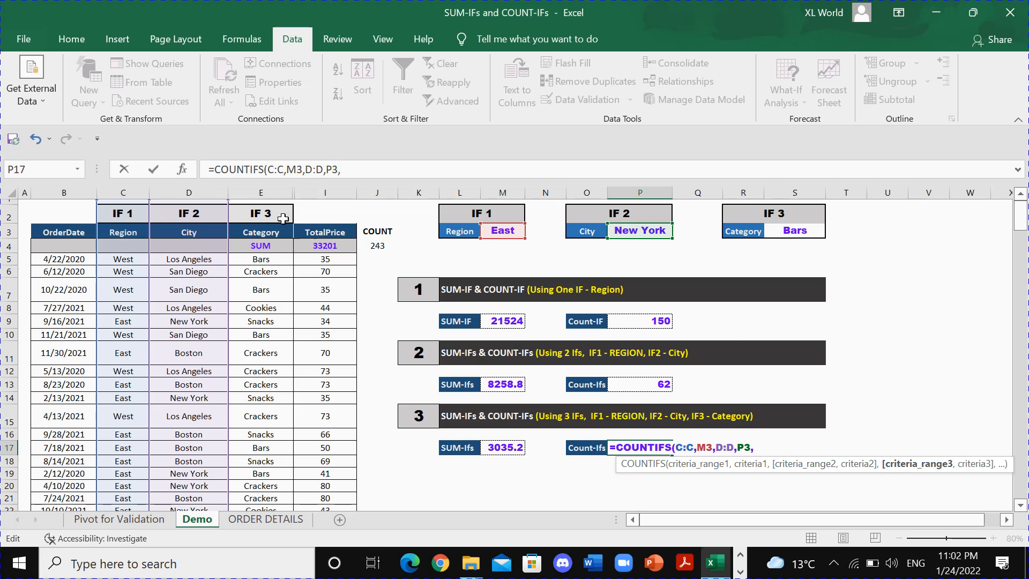
click(261, 193)
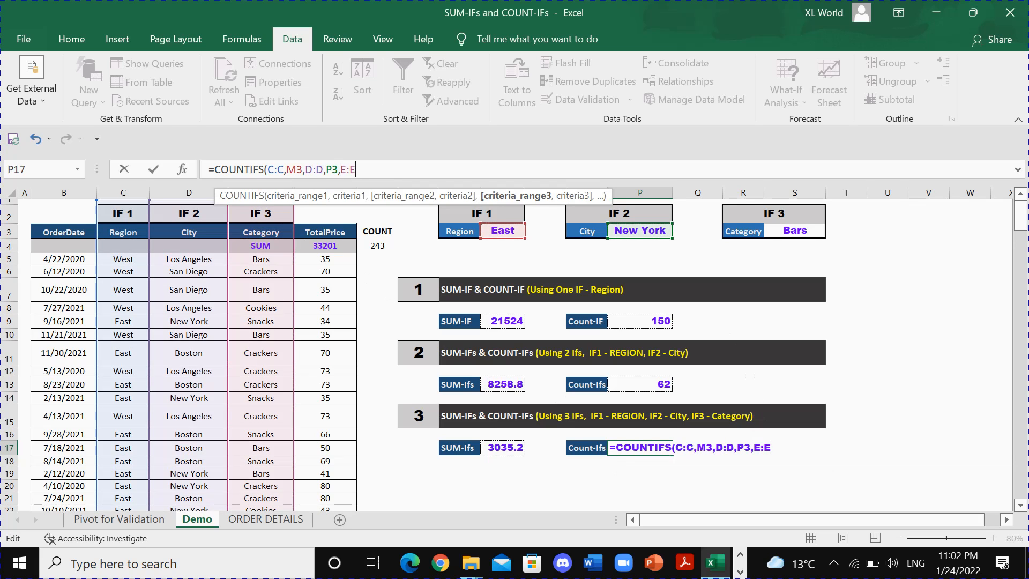
text(,)
click(795, 231)
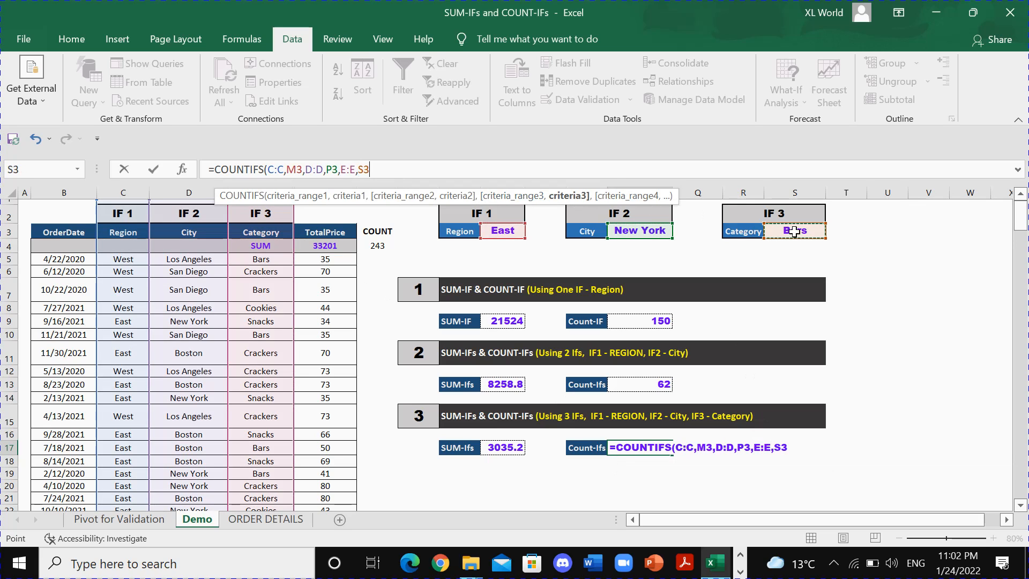
key(Return)
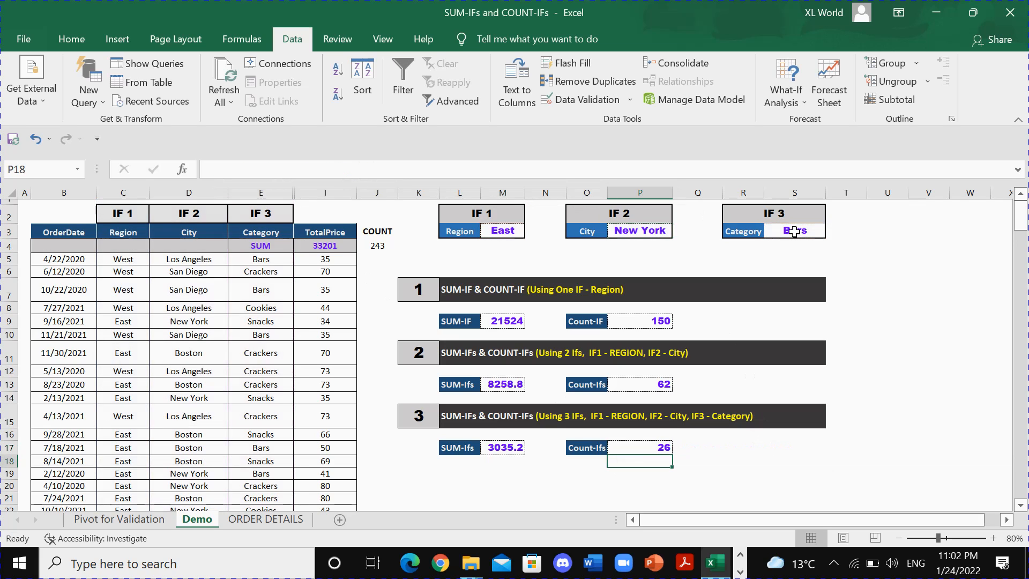
click(662, 447)
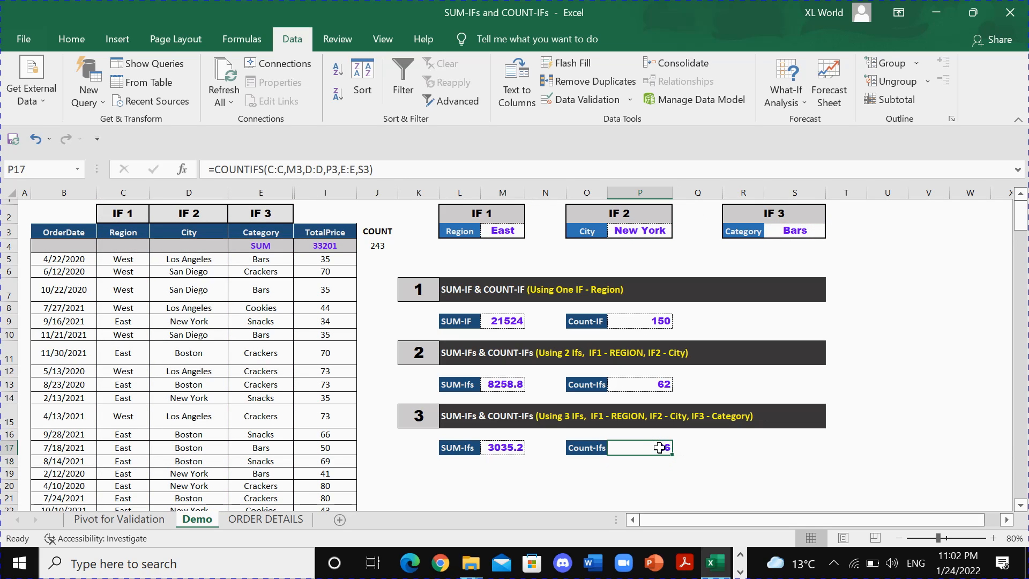
ctrl+click(504, 447)
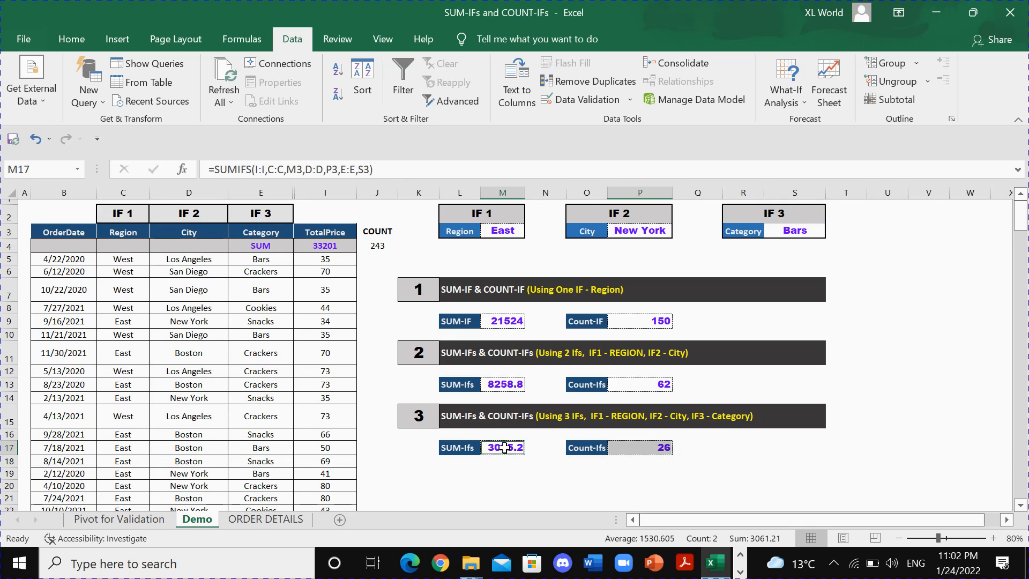
Filter both pivot tables on the Pivot for Validation sheet to the Bars category and check their sum and count grand totals.
click(149, 519)
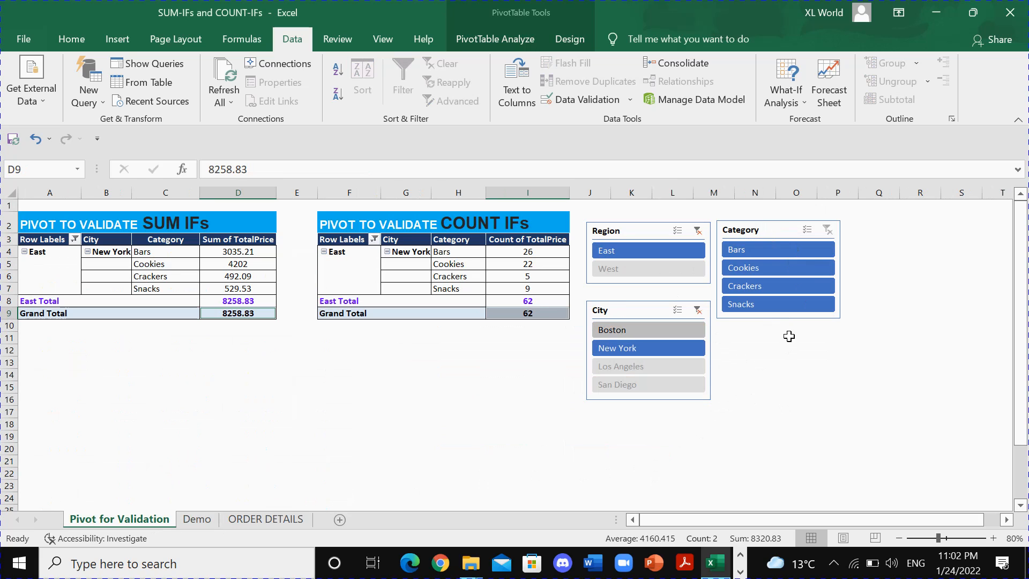
click(243, 520)
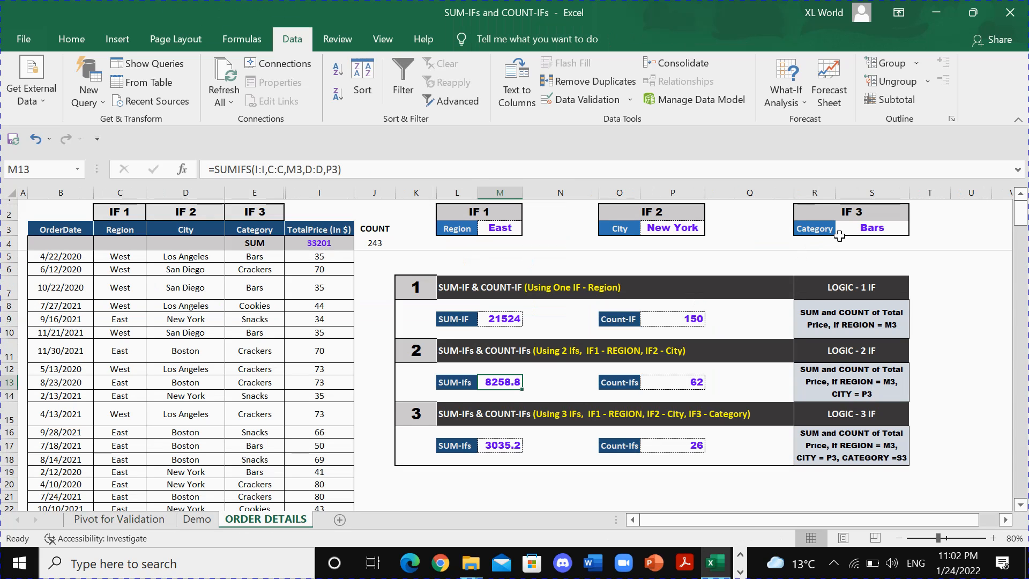
click(158, 520)
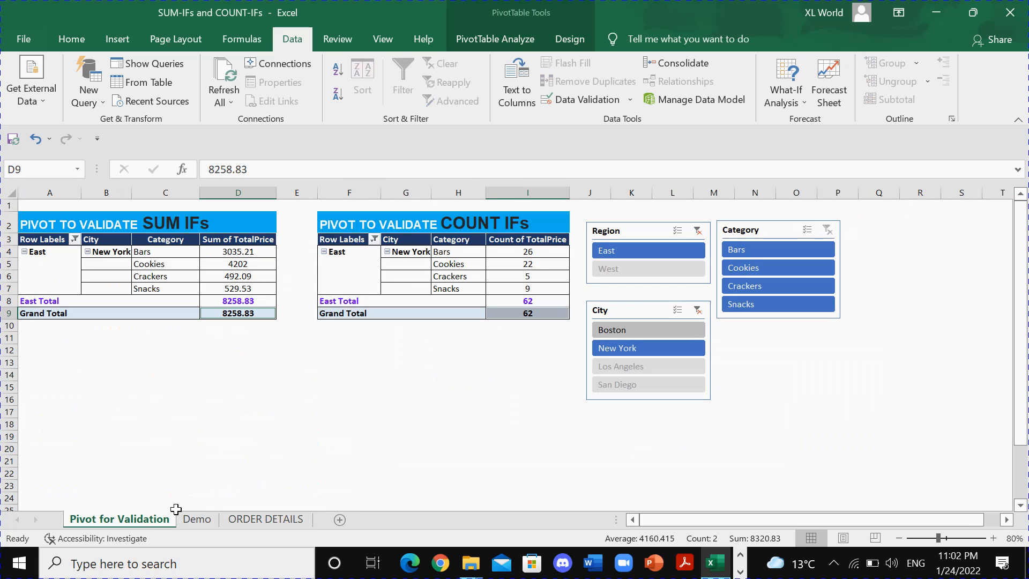
click(754, 247)
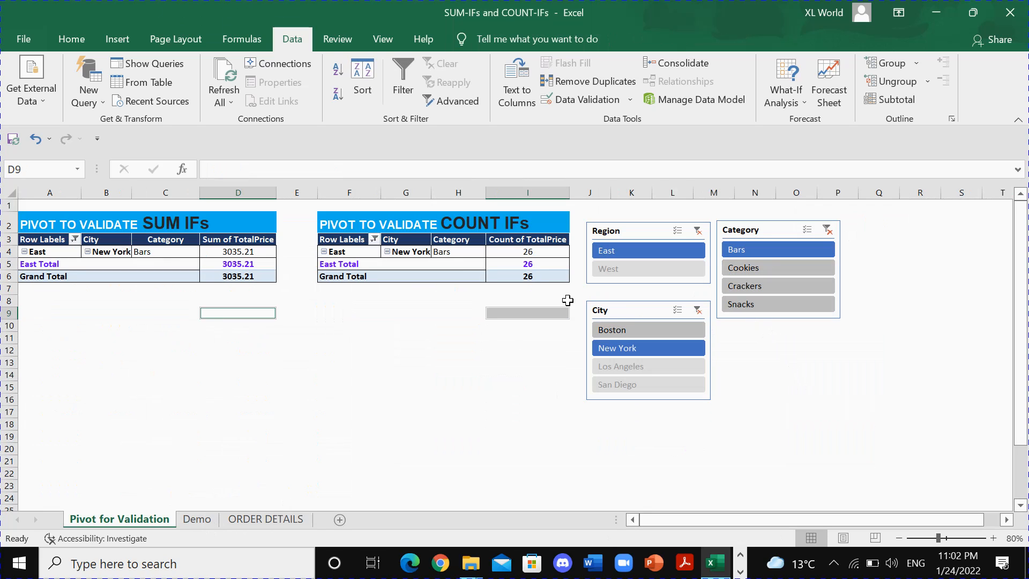
click(527, 276)
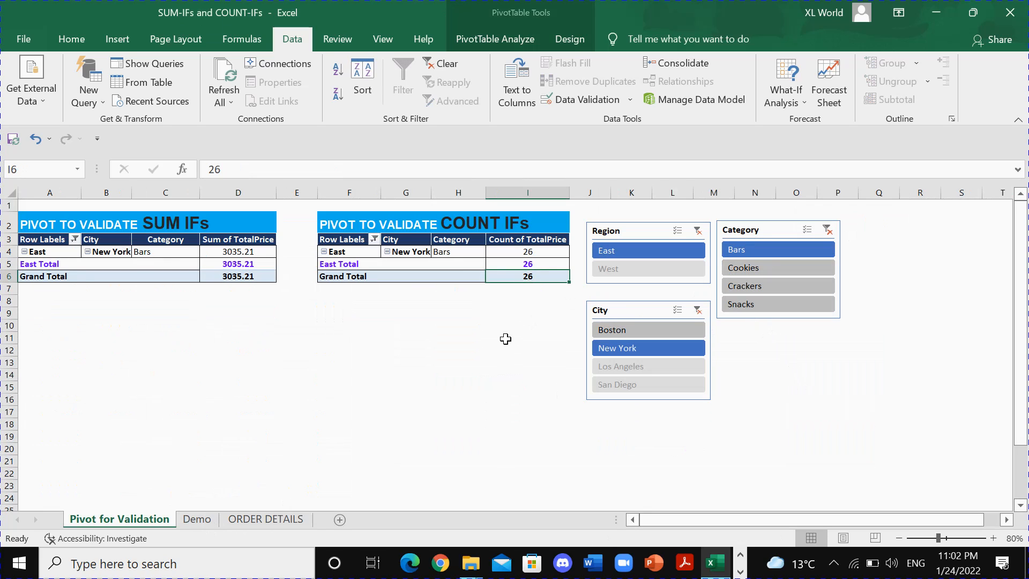
ctrl+click(249, 279)
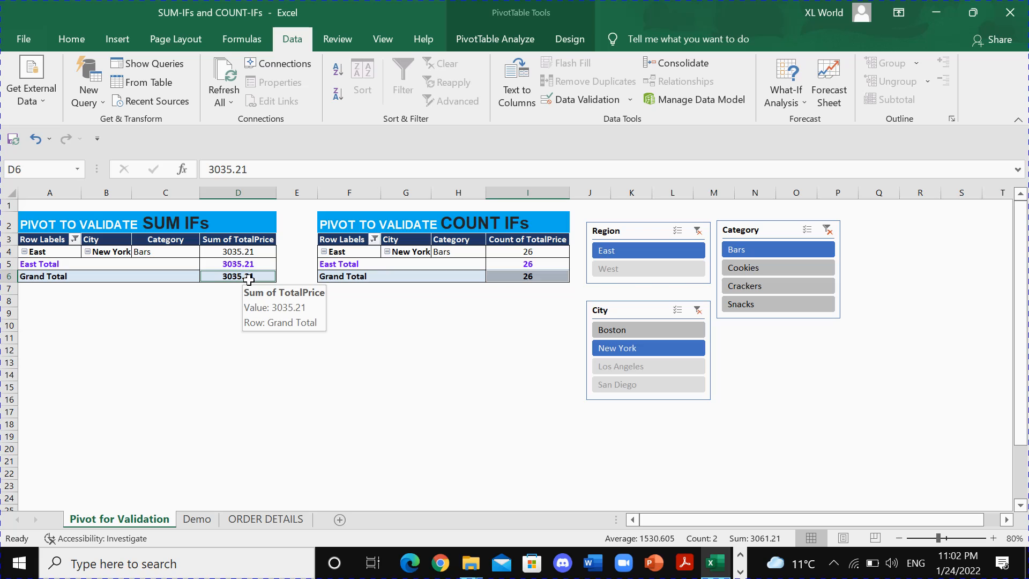
Compare the three-condition count in P17 and sum in M17 on the Demo sheet with the pivot grand totals.
click(203, 523)
click(621, 450)
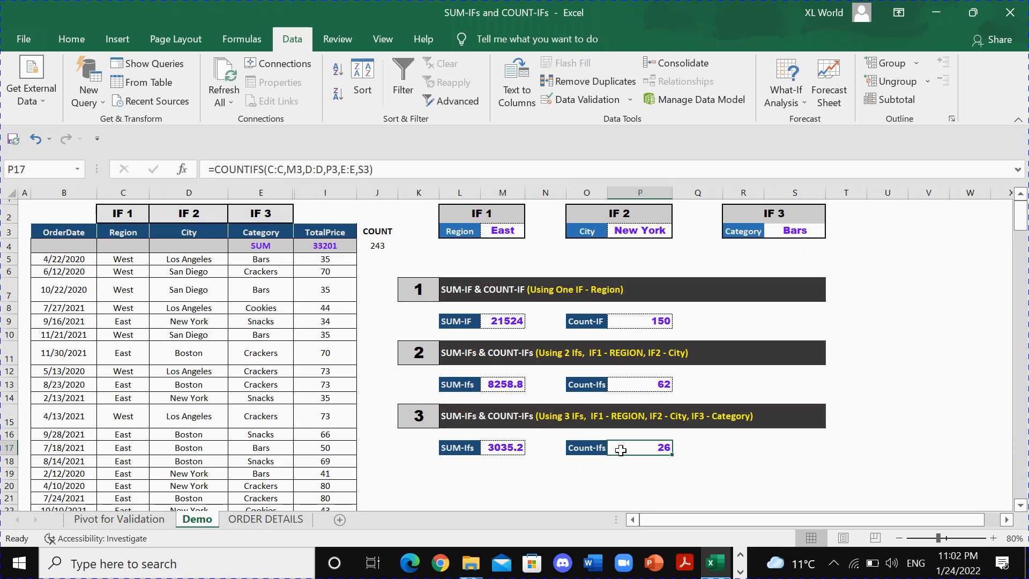
ctrl+click(500, 448)
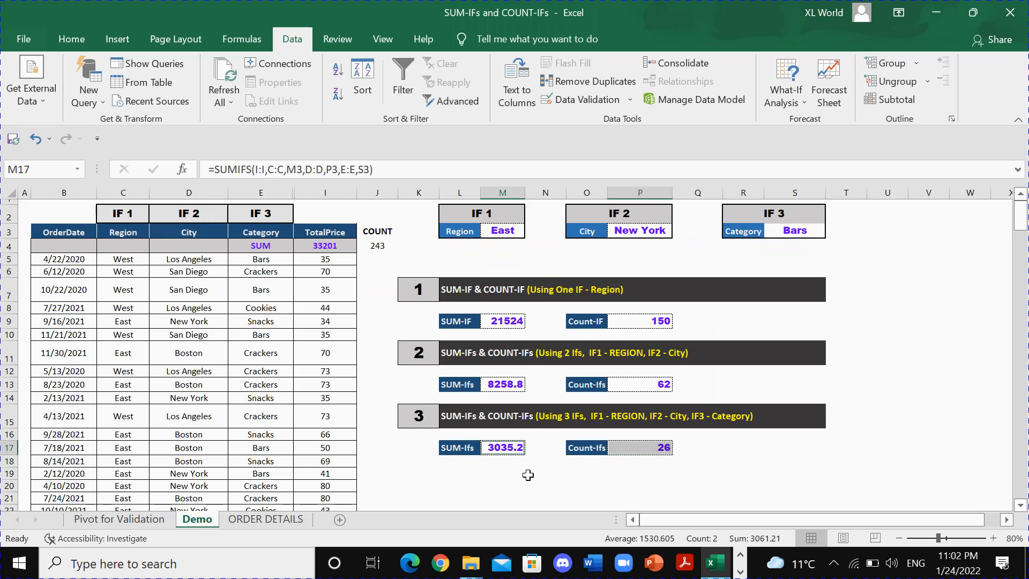